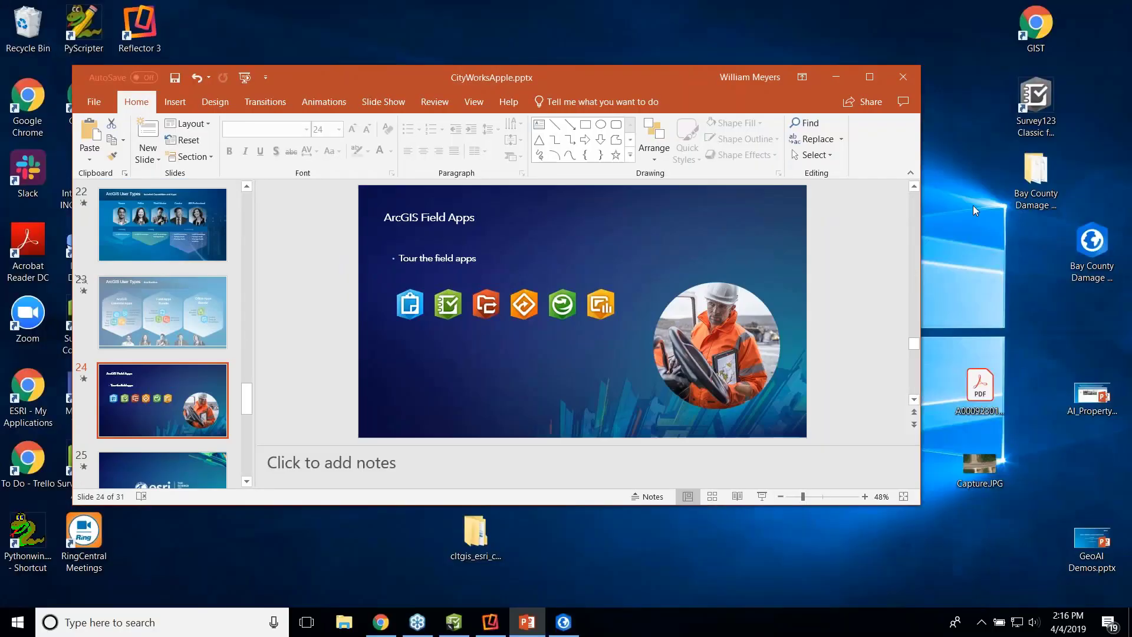
- Switch from the PowerPoint presentation to Esri's Field Operations overview page in Chrome
left_click(838, 84)
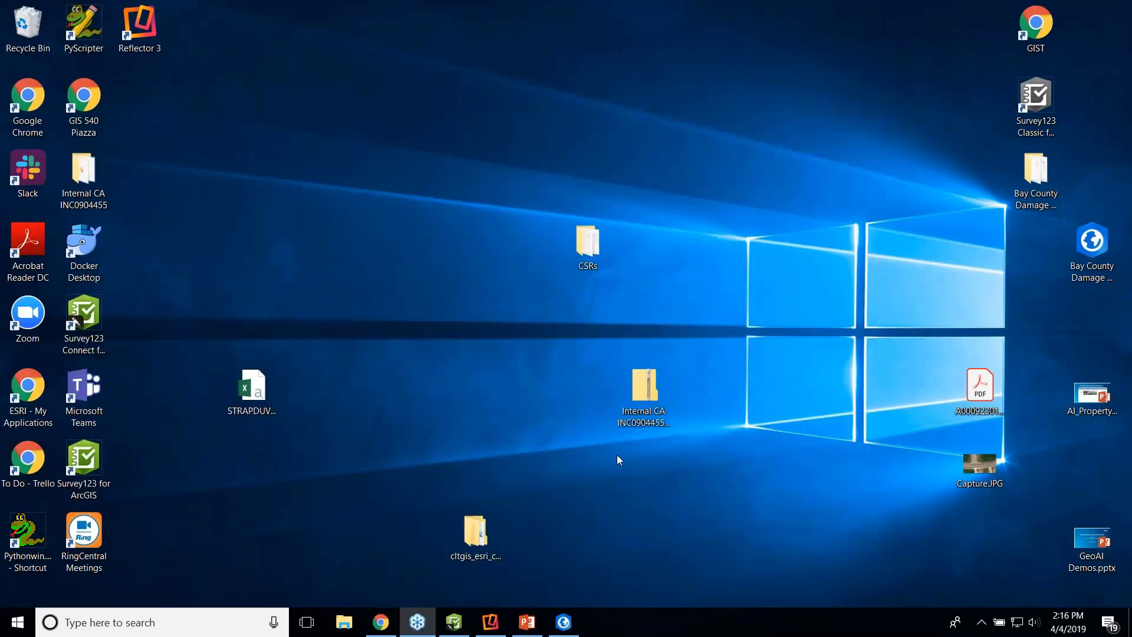
left_click(381, 623)
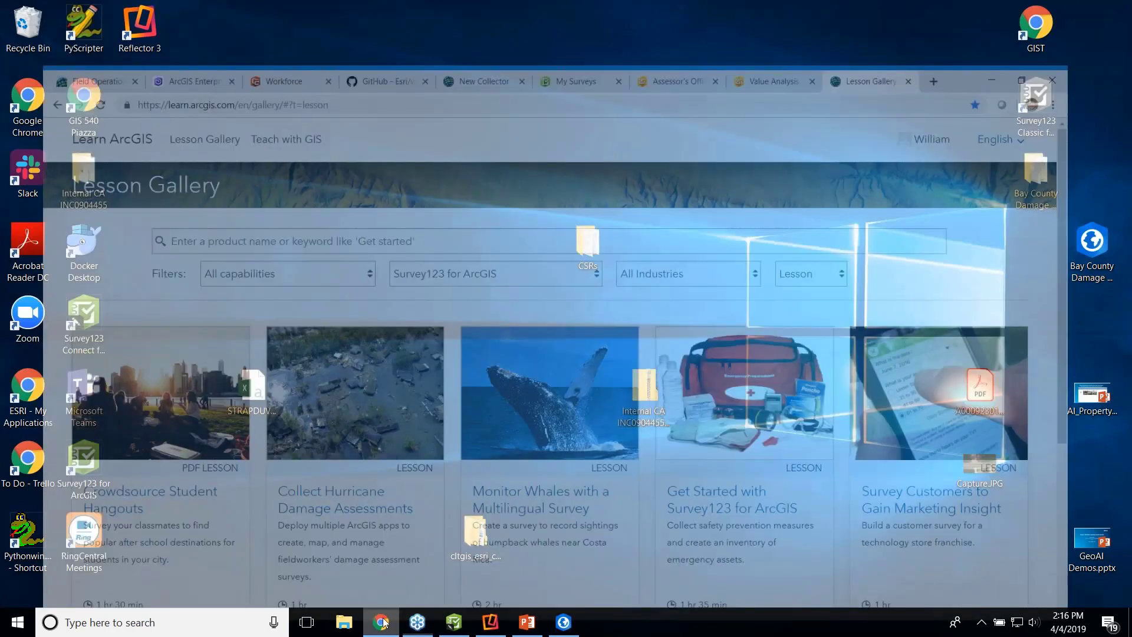
left_click(37, 13)
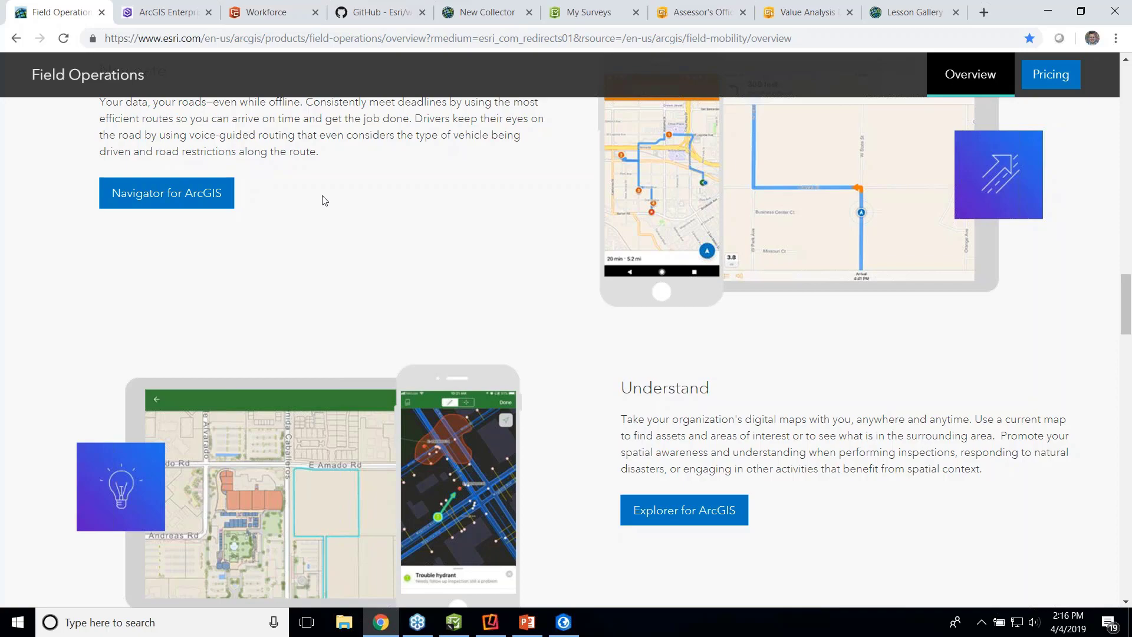
- Scroll the Field Operations page to the 'Purpose-built apps working together' section on Plan, Navigate, Capture, Monitor, Share
scroll(322, 197, "up", 10)
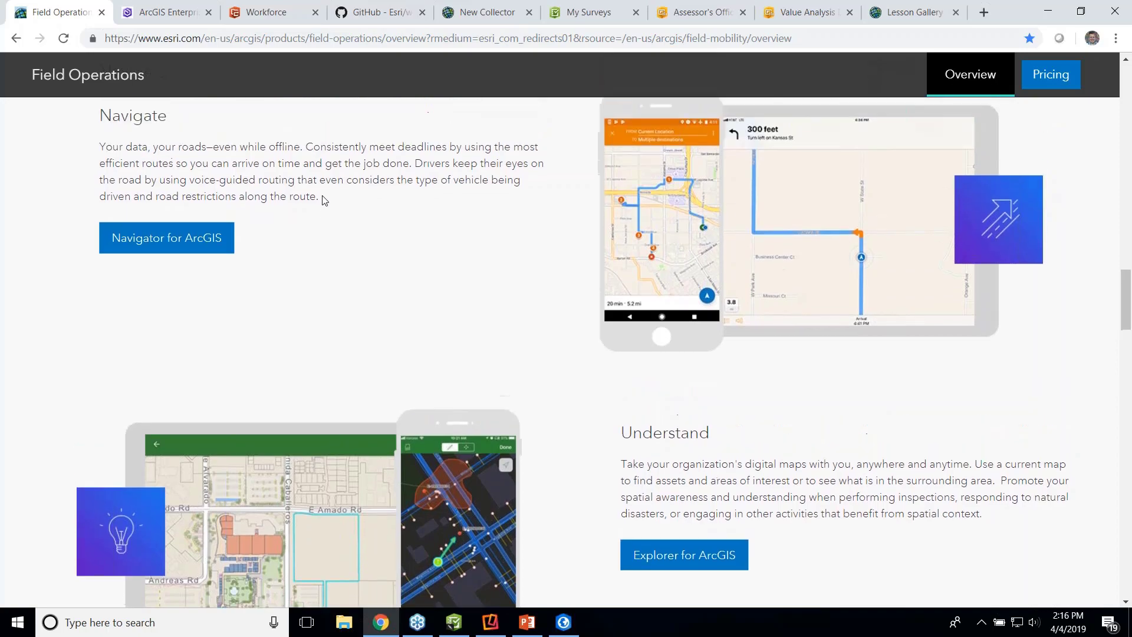
scroll(322, 196, "up", 15)
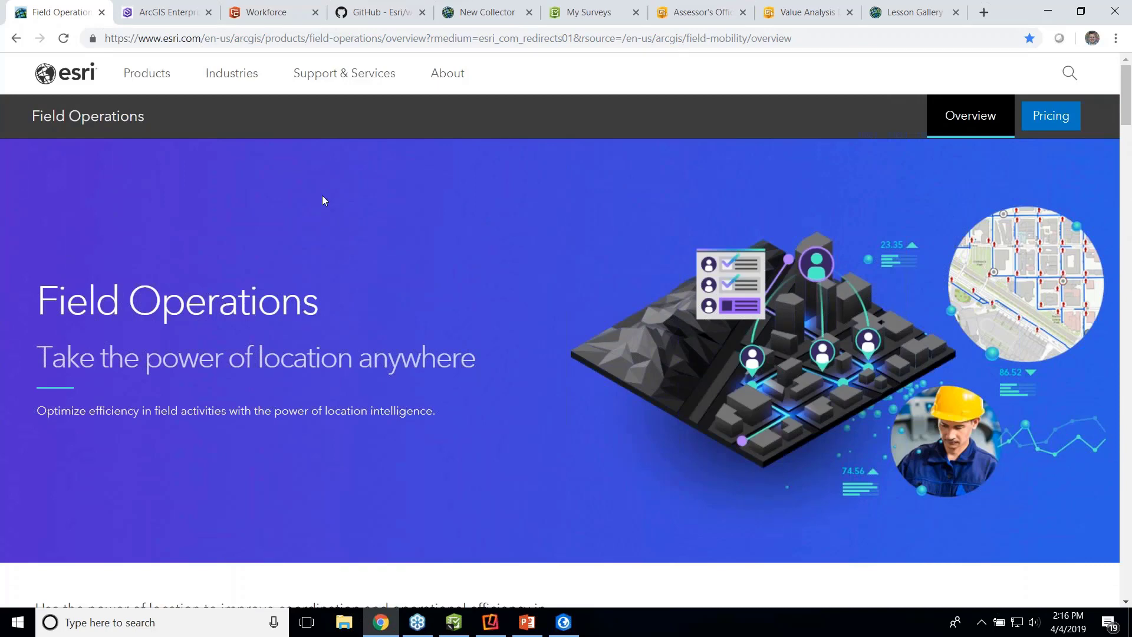
scroll(322, 196, "down", 4)
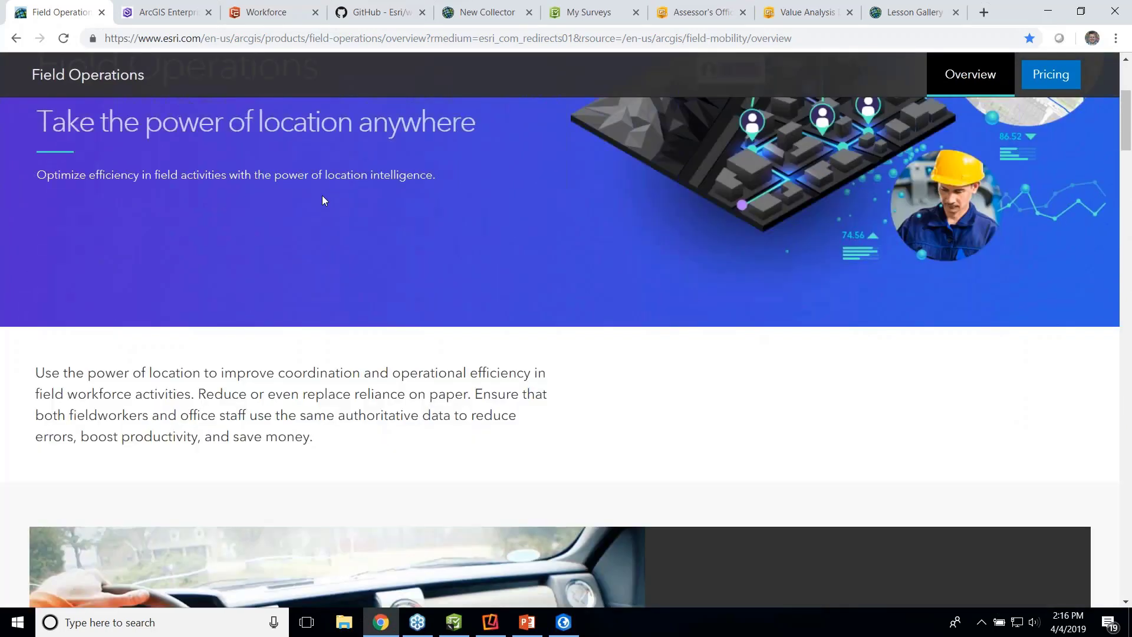
scroll(322, 196, "down", 4)
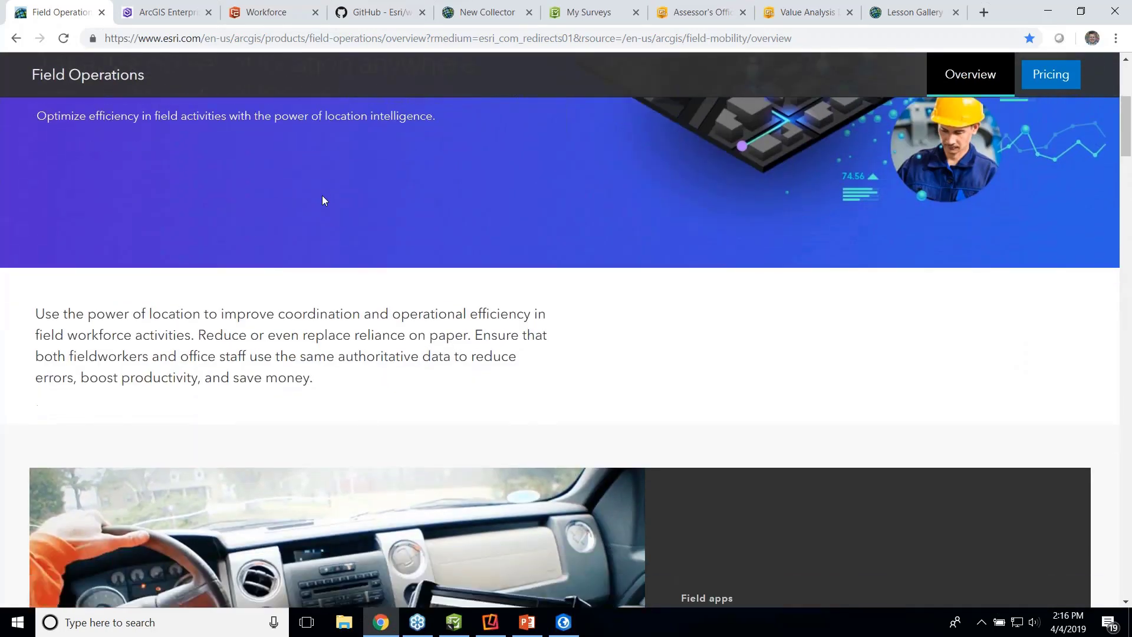
scroll(322, 200, "down", 6)
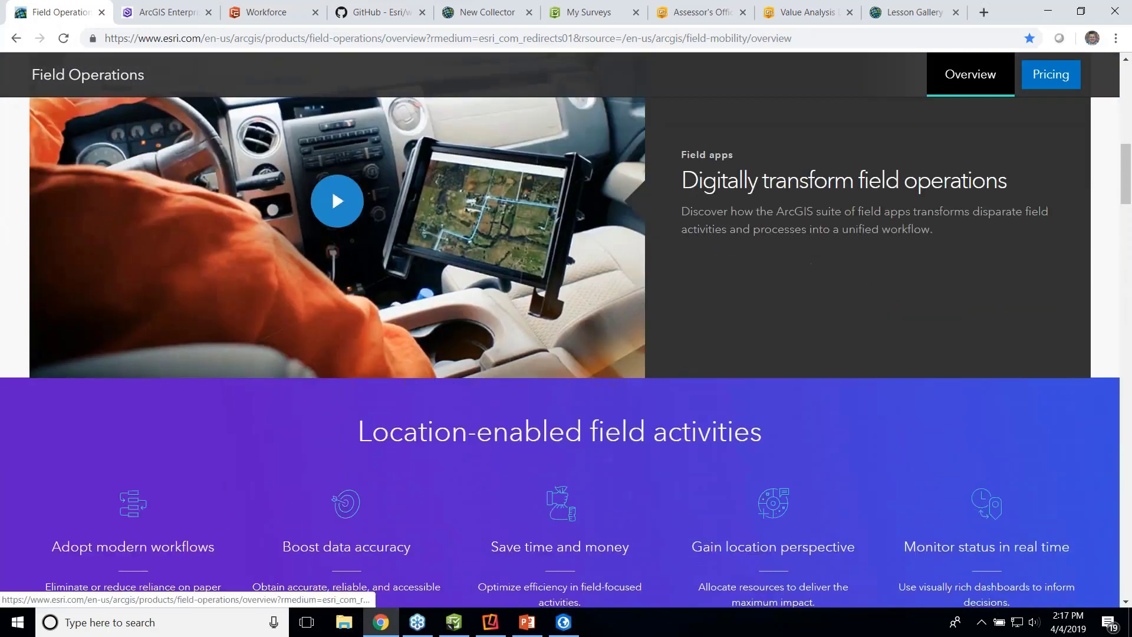
scroll(322, 201, "down", 5)
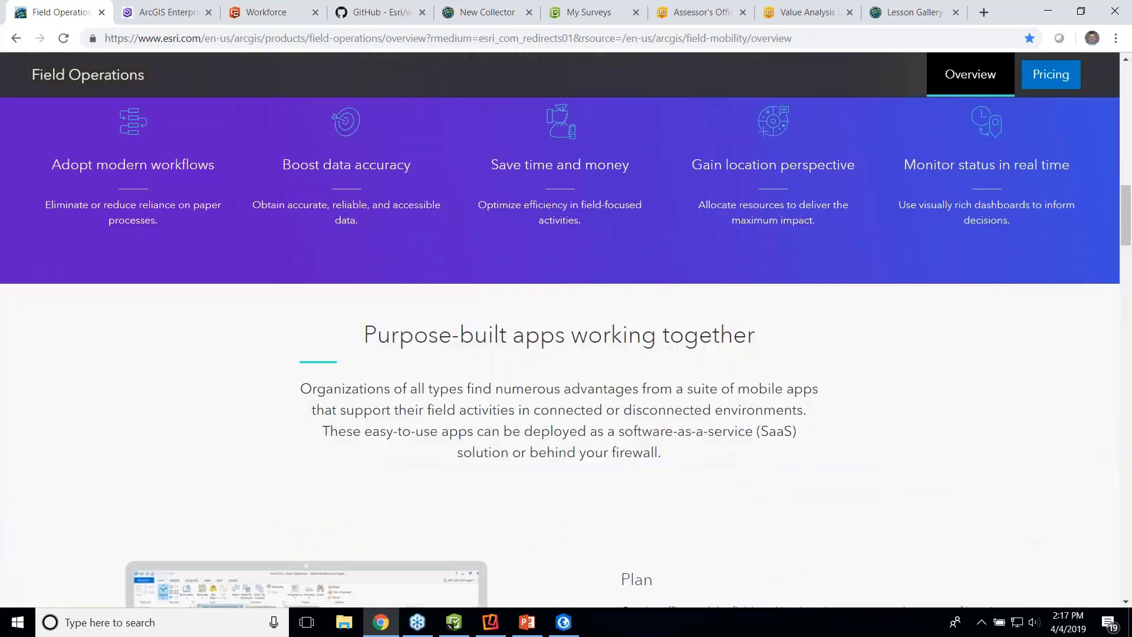
scroll(322, 201, "down", 6)
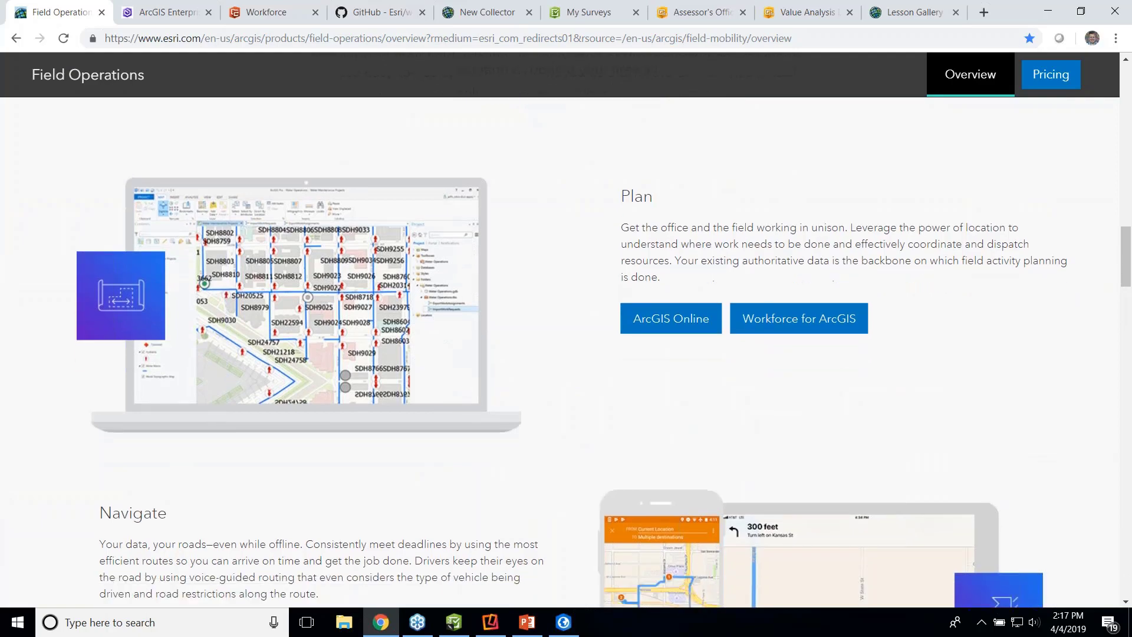
scroll(566, 354, "down", 2)
scroll(566, 354, "up", 3)
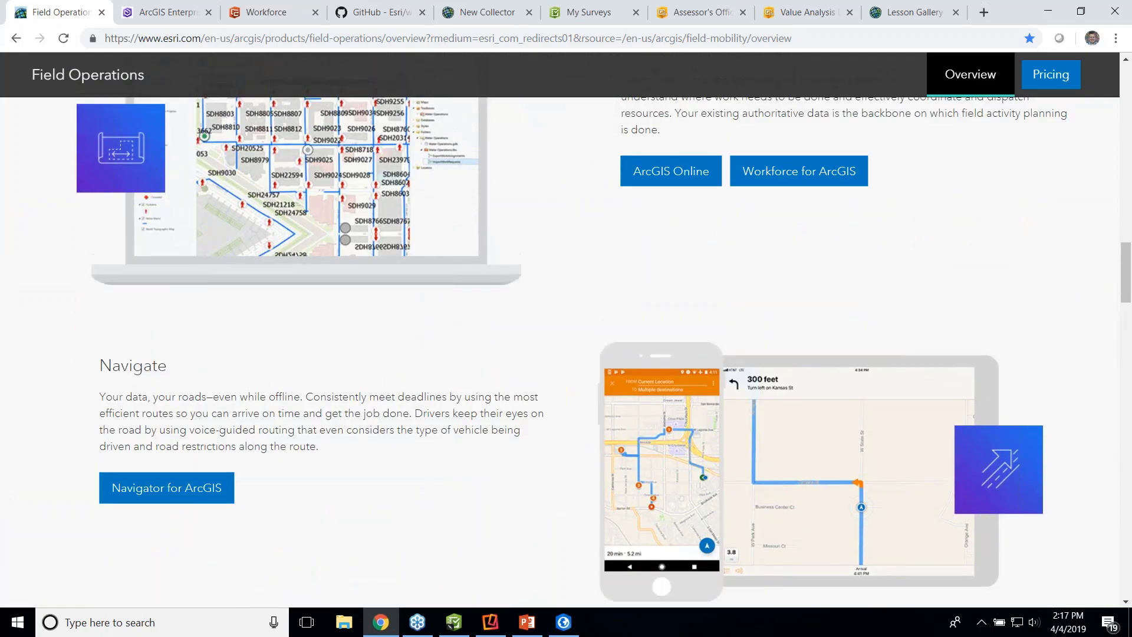
scroll(566, 354, "down", 6)
scroll(567, 354, "down", 10)
scroll(567, 353, "down", 8)
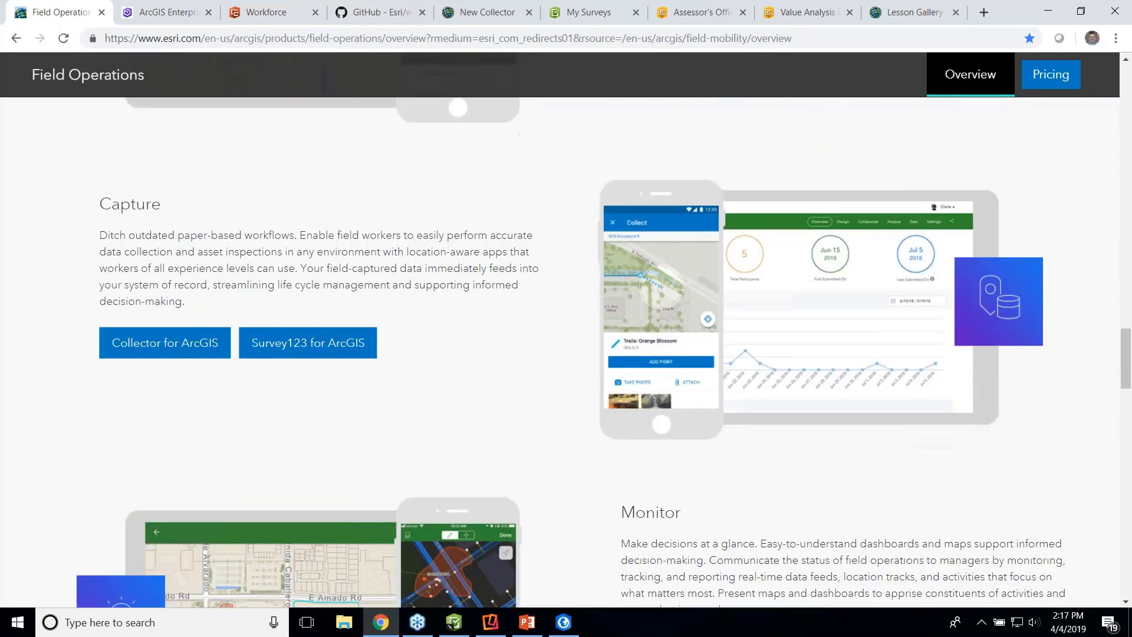
scroll(566, 354, "down", 5)
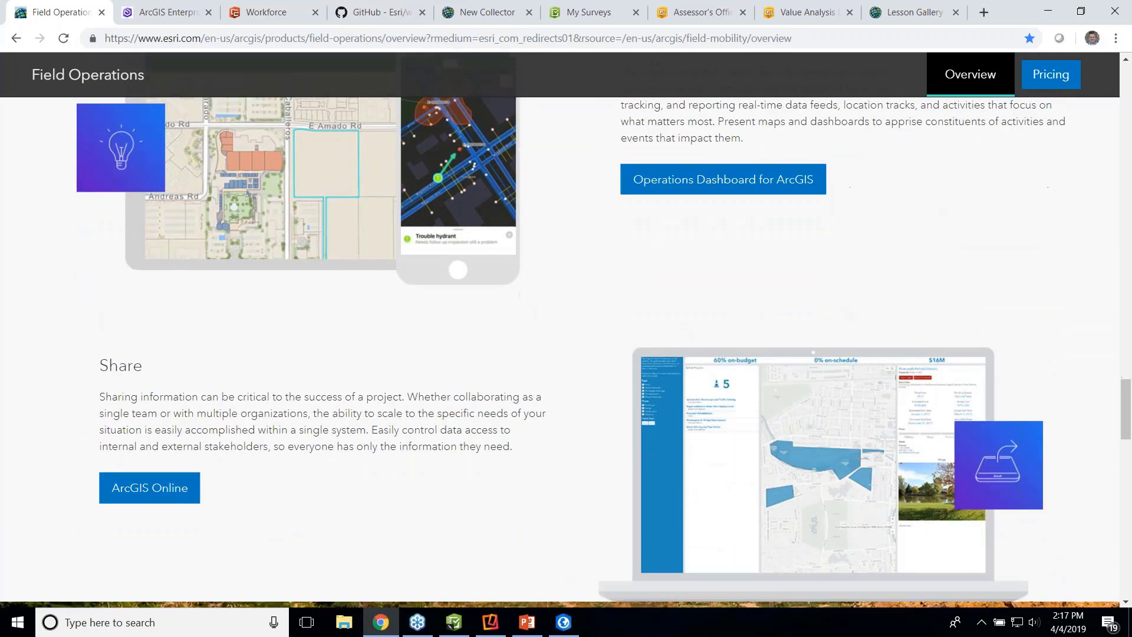
scroll(566, 354, "up", 20)
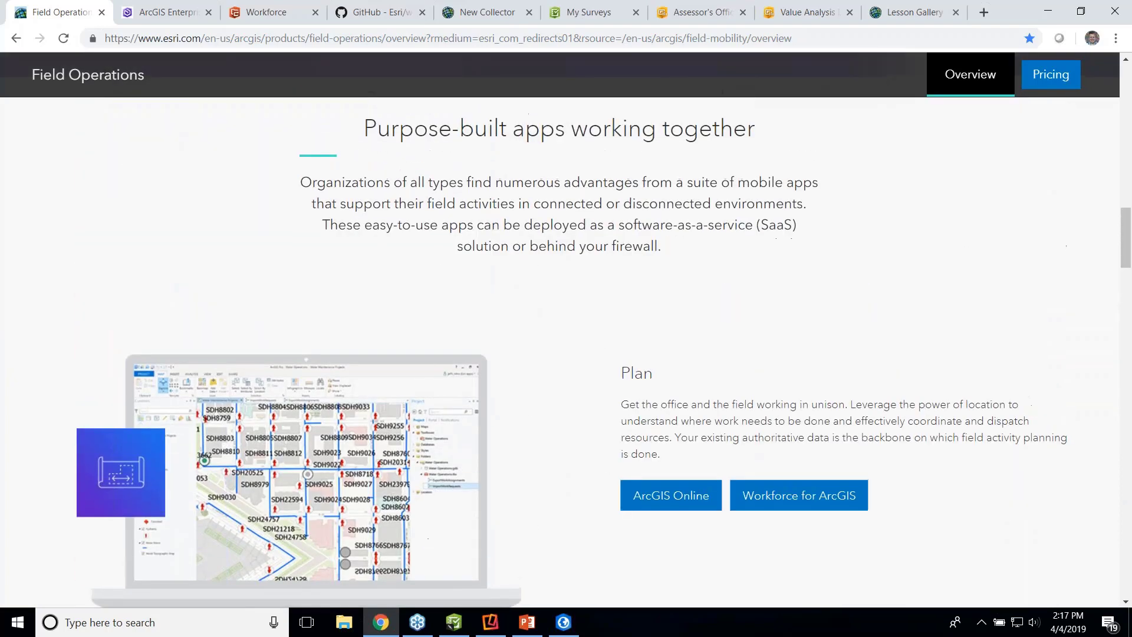
- Show My Map's Plan Routes panel using the STRAPDUVAL stops layer and Driving Time
left_click(180, 20)
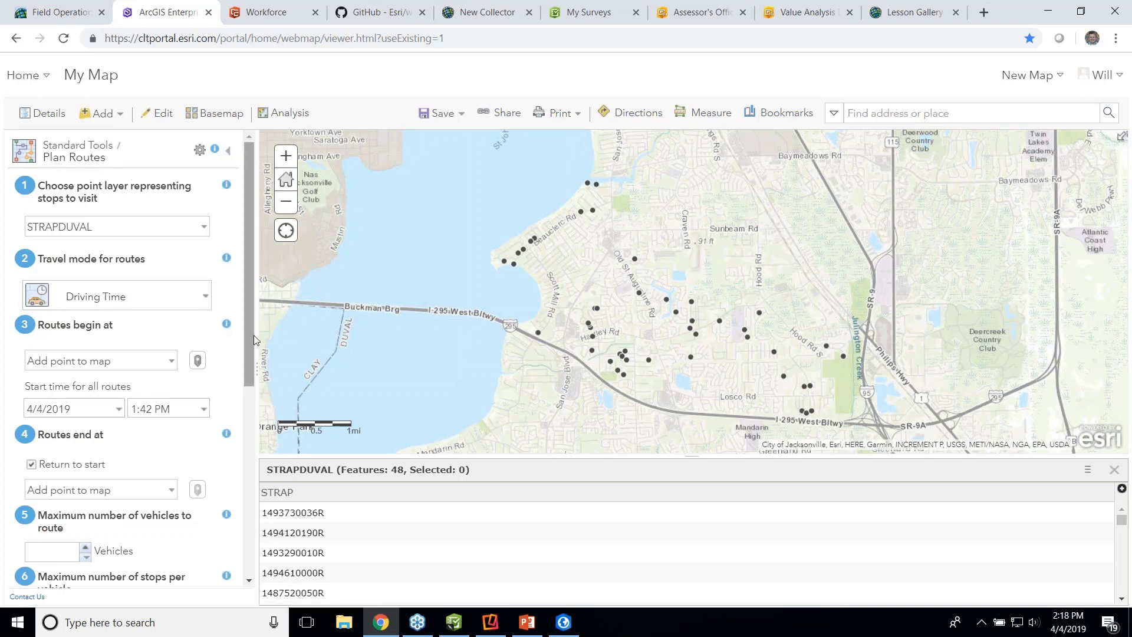
left_click_drag(250, 344, 251, 388)
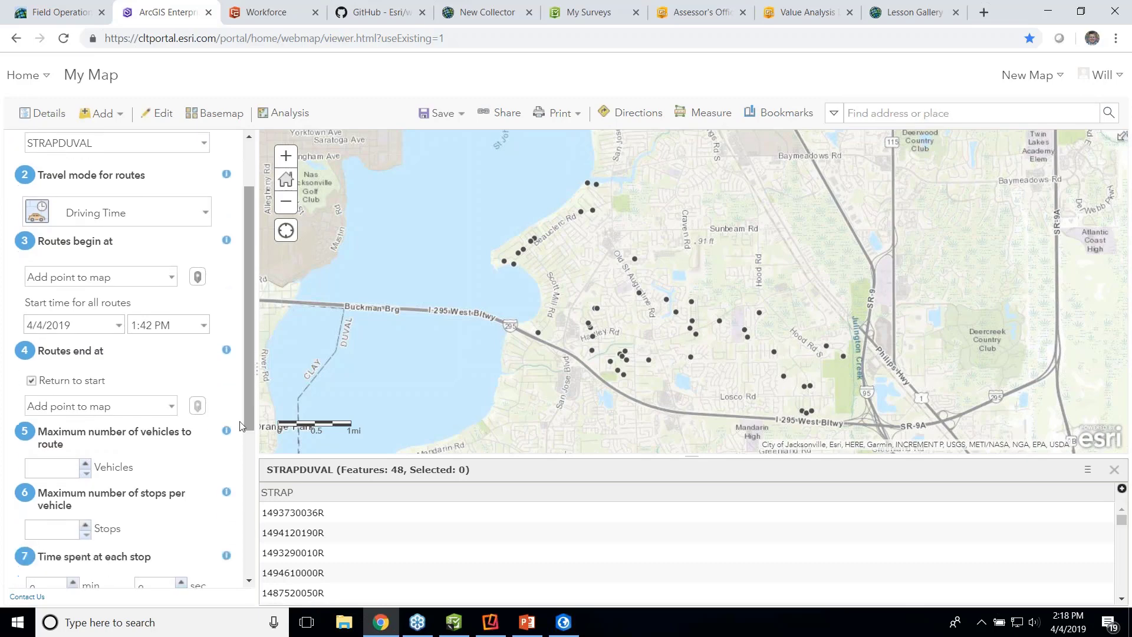
- In Workforce, check Mobile Demo 2019's empty Workers and Assignments tabs, then return to My Projects
left_click(263, 14)
mouse_move(461, 254)
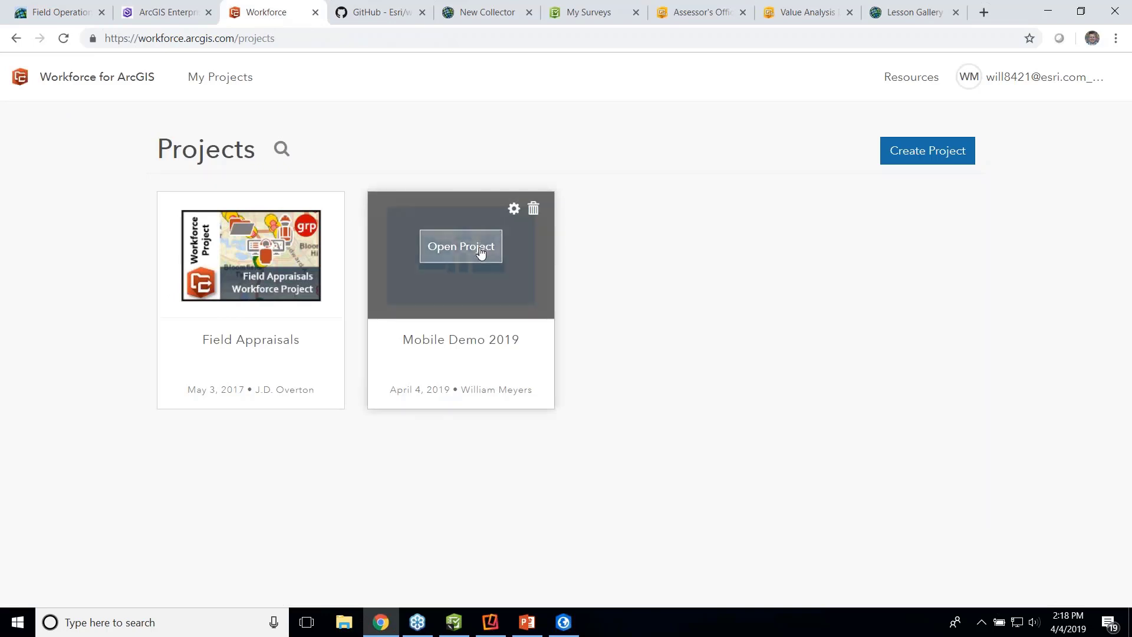
left_click(88, 84)
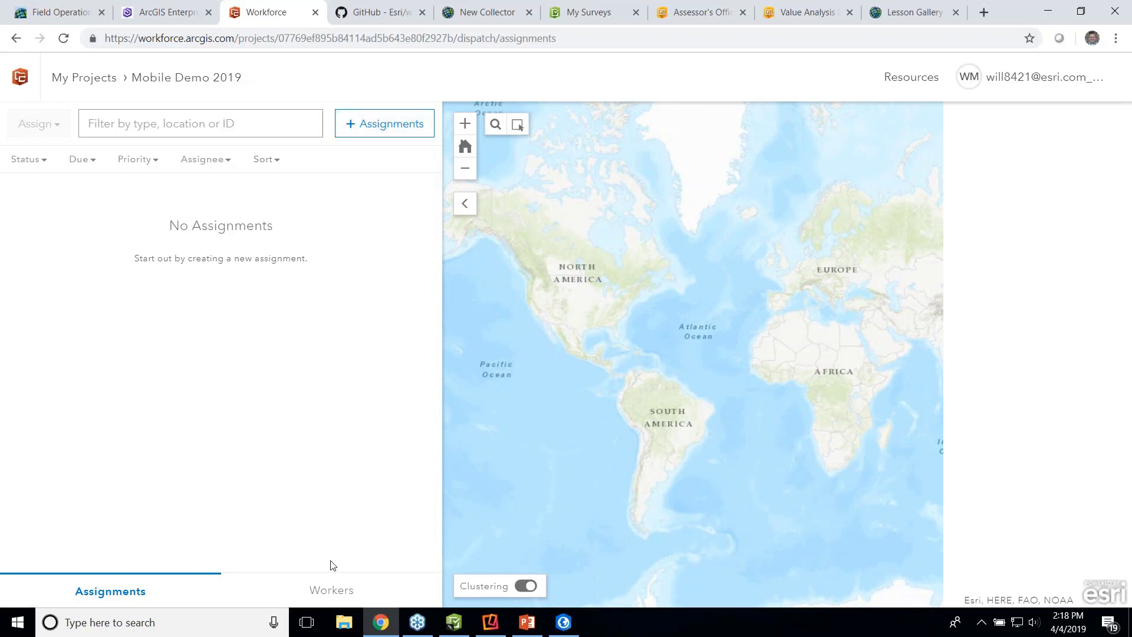
left_click(328, 592)
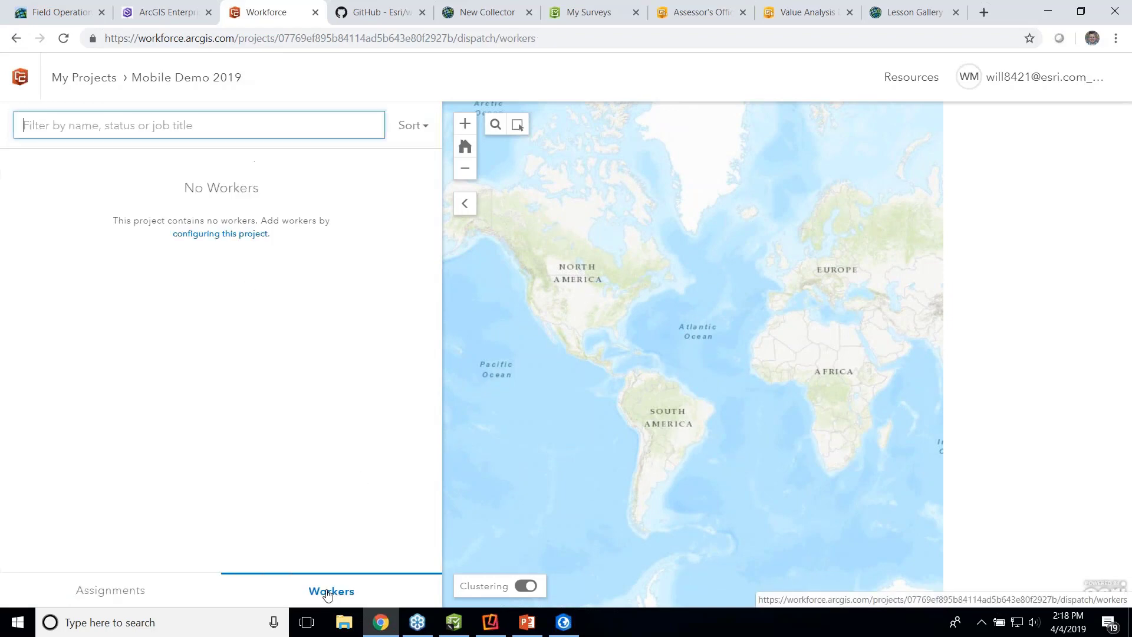
left_click(157, 587)
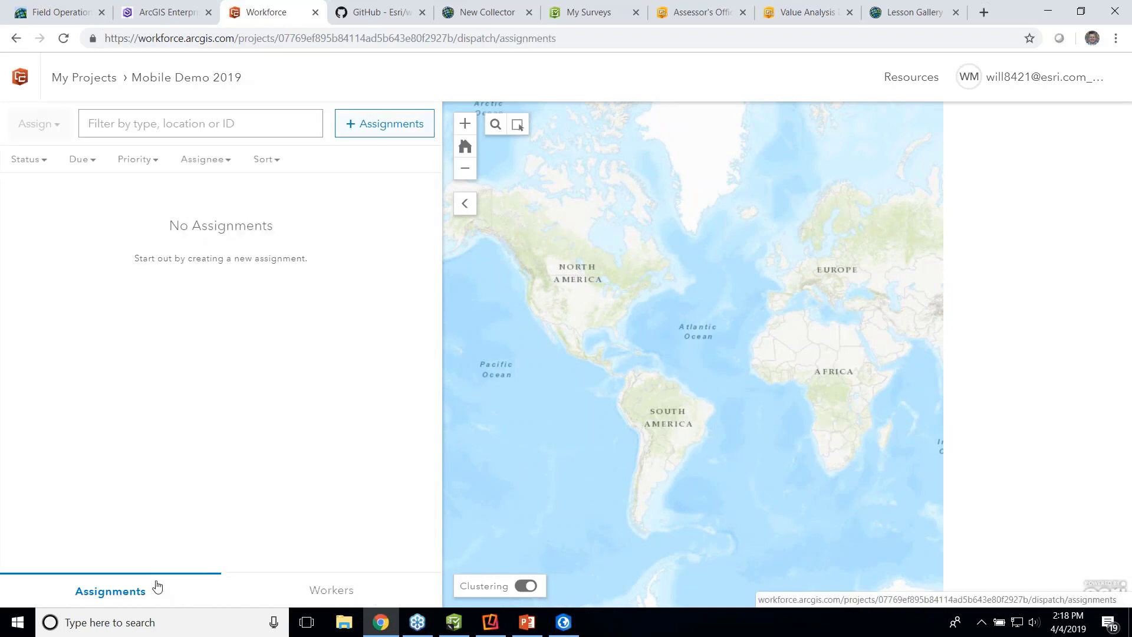
left_click(85, 79)
- Open Mobile Demo 2019's configuration and add the Inspection and Commercial Review assignment types
mouse_move(520, 221)
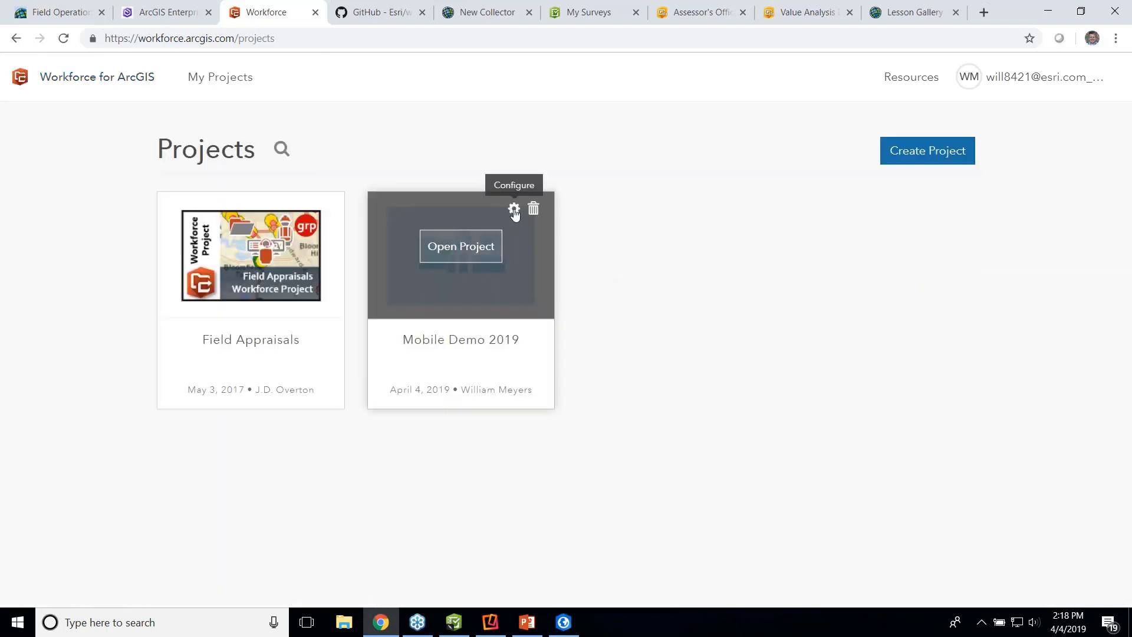
left_click(514, 210)
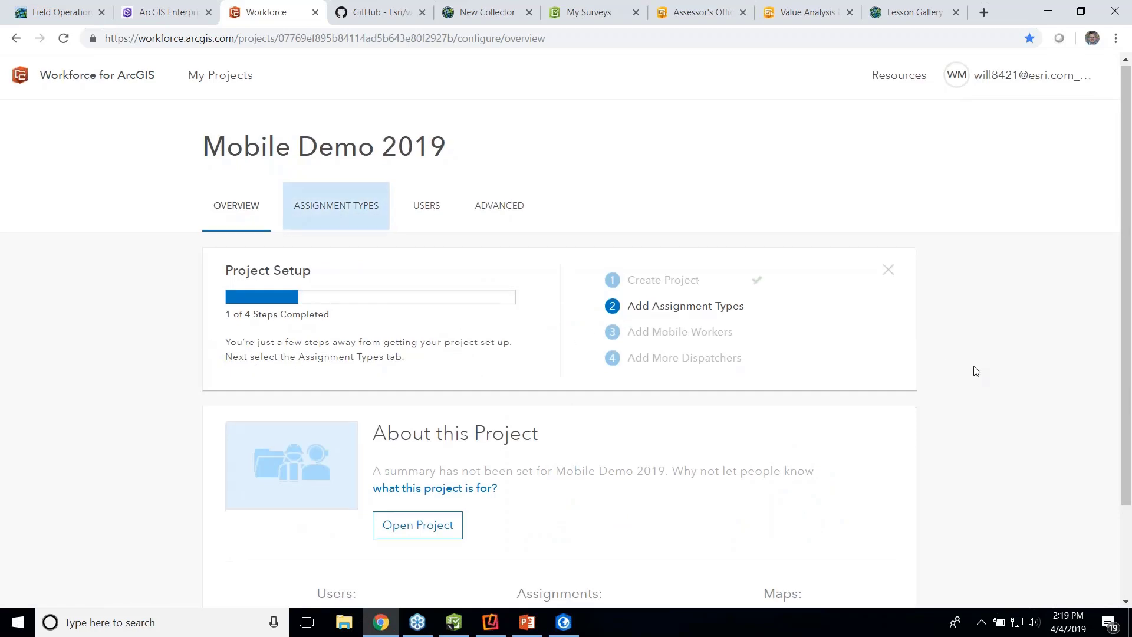
scroll(976, 370, "down", 2)
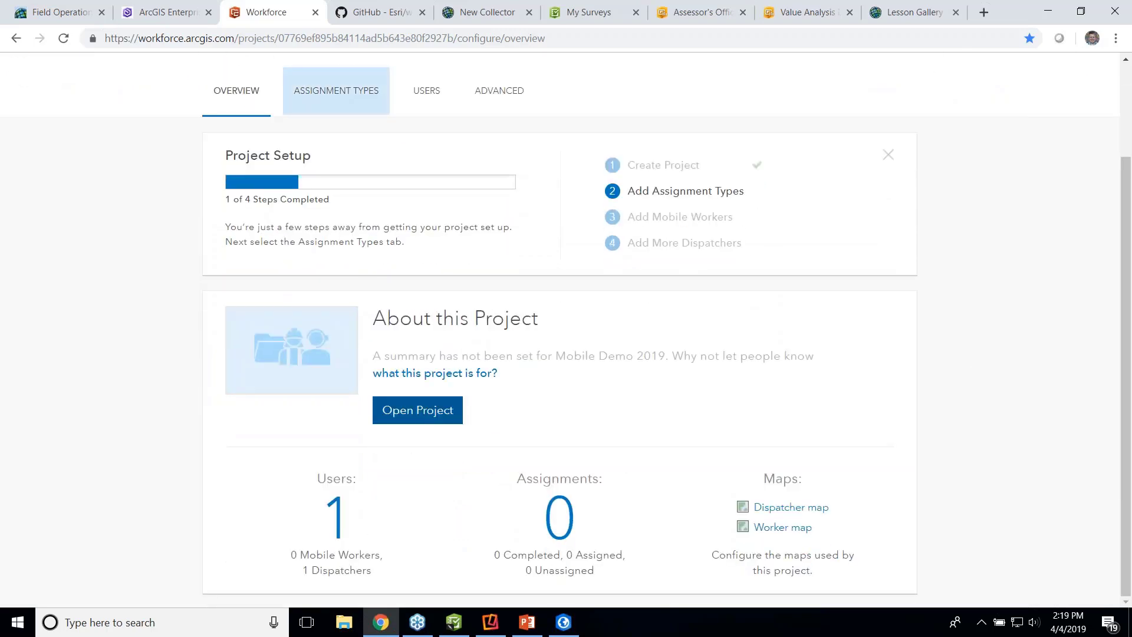
left_click(663, 200)
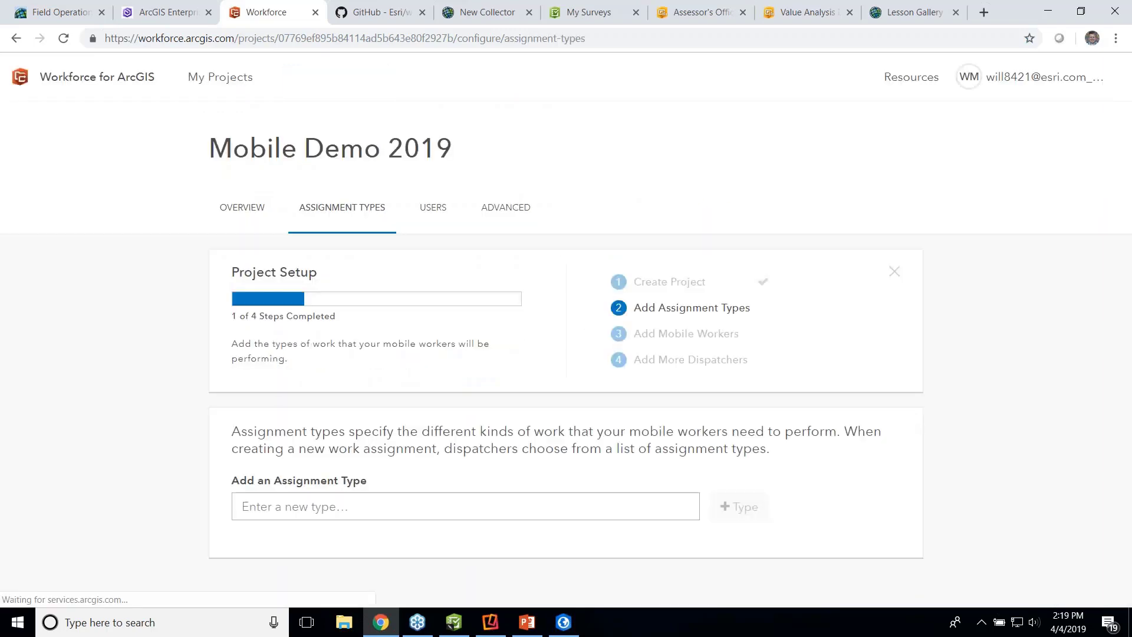
left_click(457, 503)
type("Co")
key("BackSpace")
key("BackSpace")
type("Inspection")
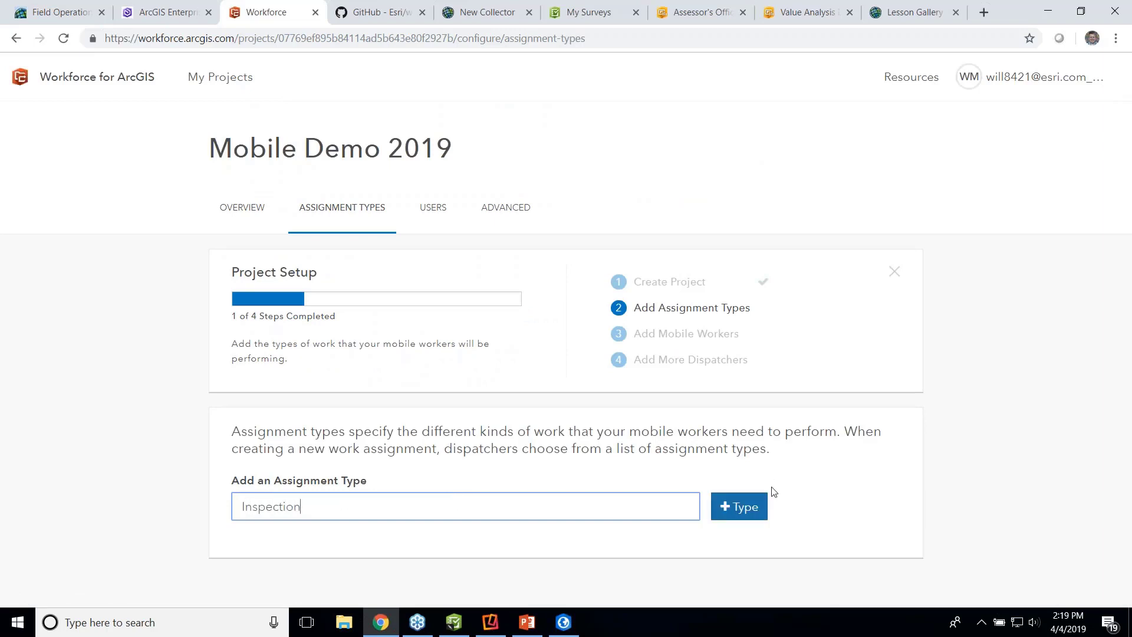
key("Return")
left_click(412, 506)
type("Co")
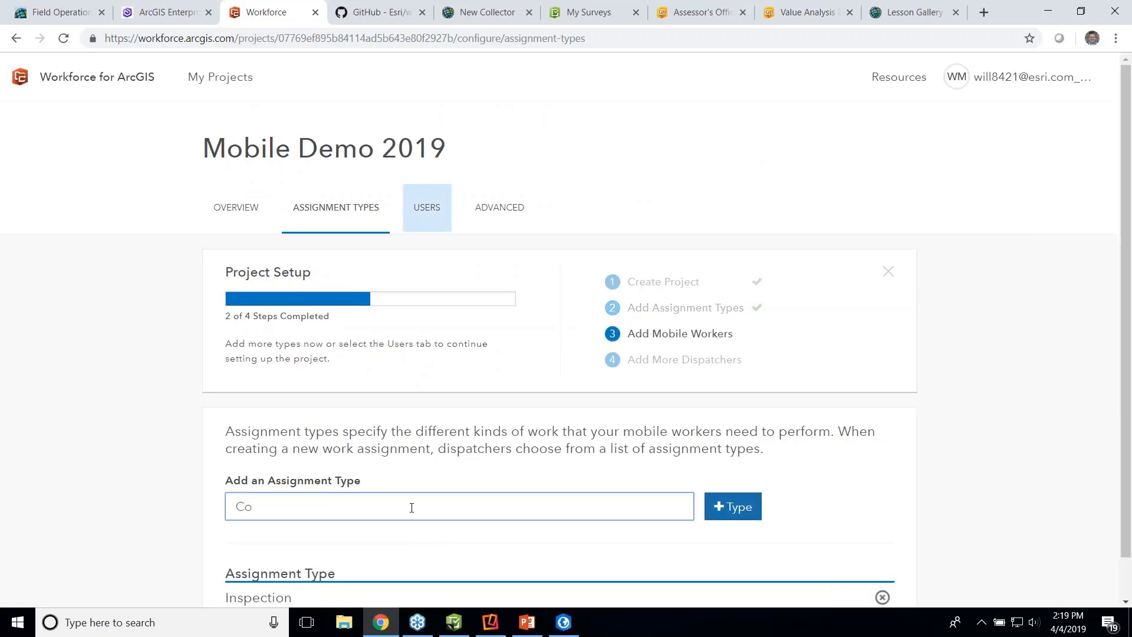
type("mmercial Review")
left_click(720, 507)
- Add the New Construction Site Visit and Appeal Review assignment types
left_click(367, 511)
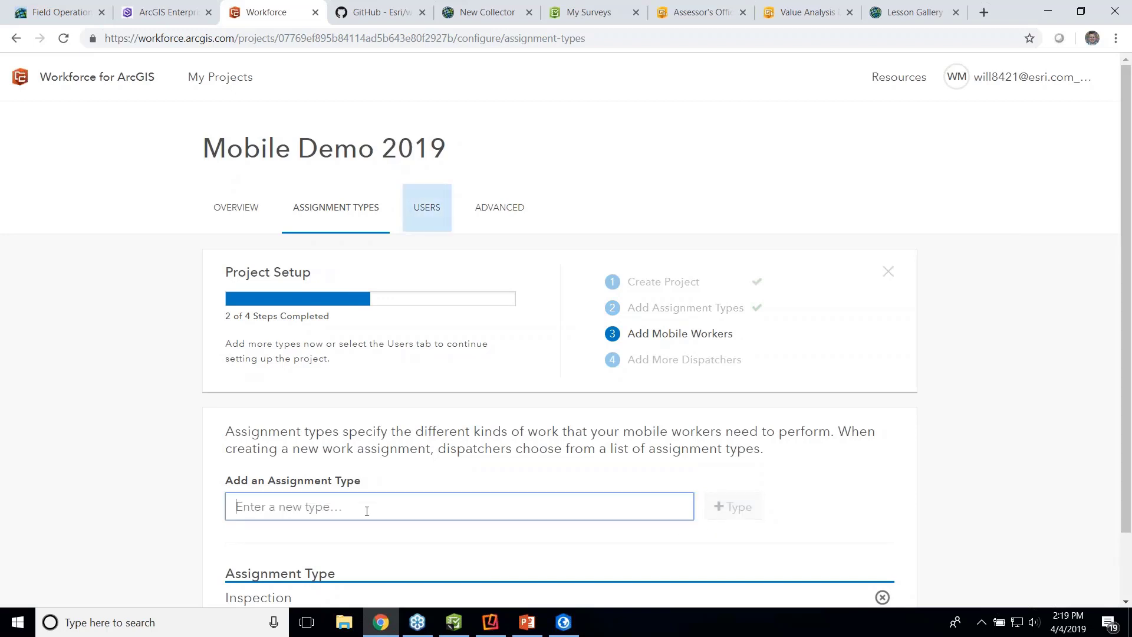
type("New")
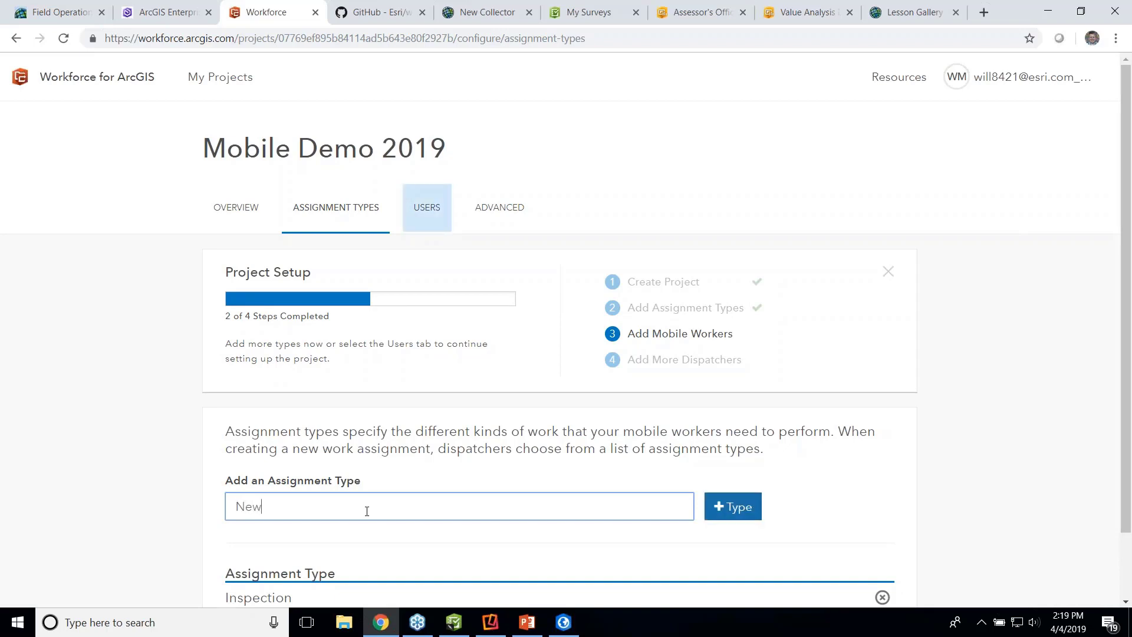
type(" Construction Site Visit")
left_click(731, 508)
left_click(541, 502)
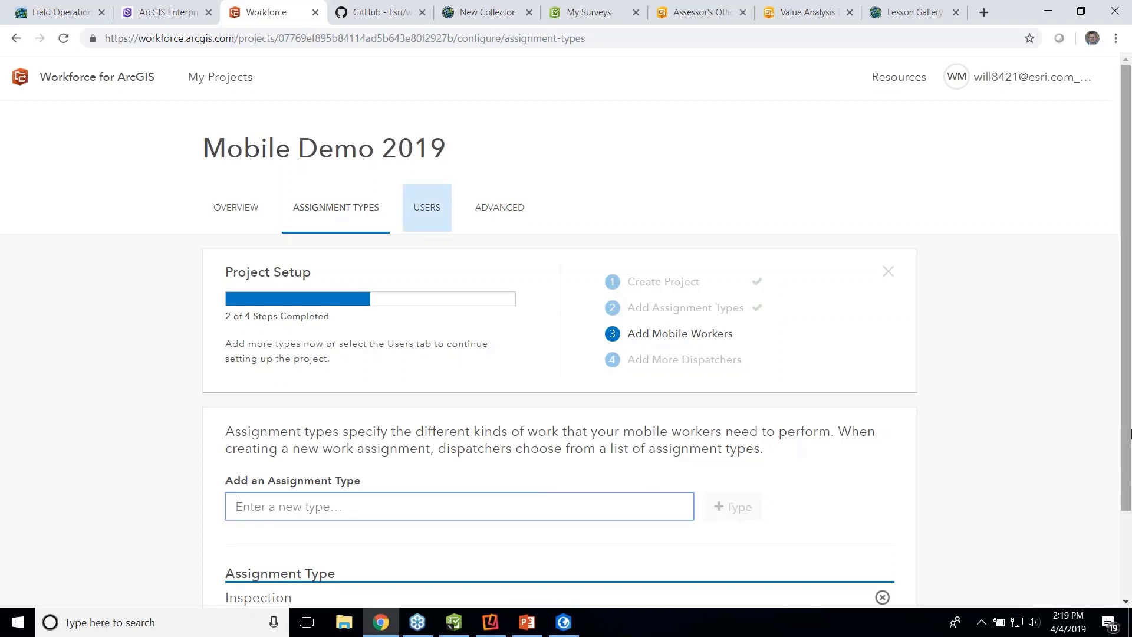
scroll(1128, 433, "down", 2)
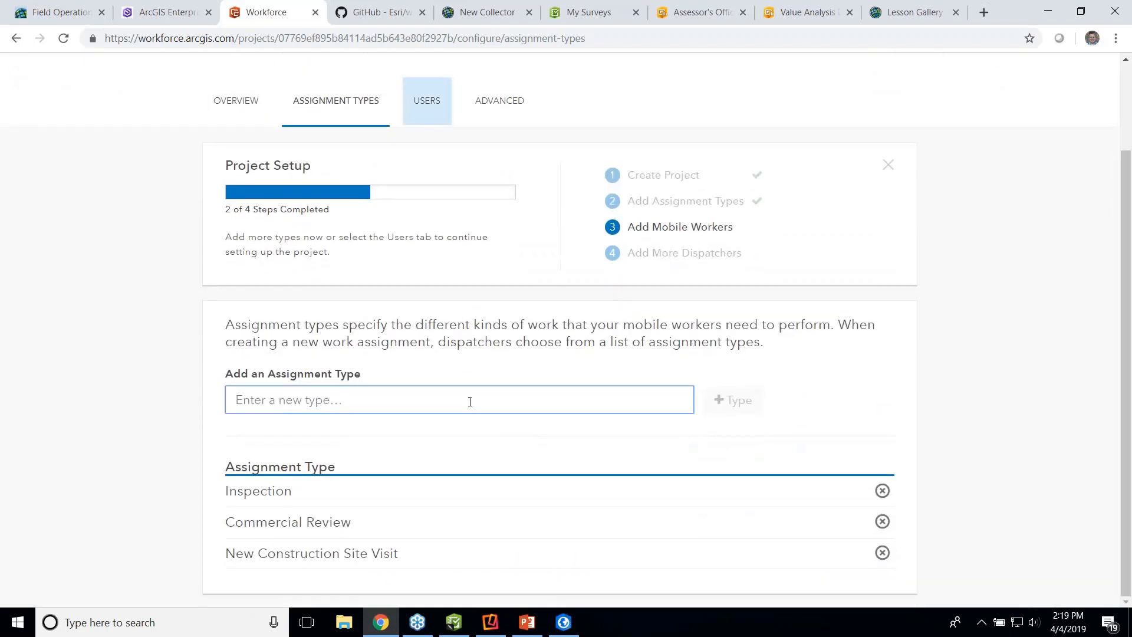
type("Appea")
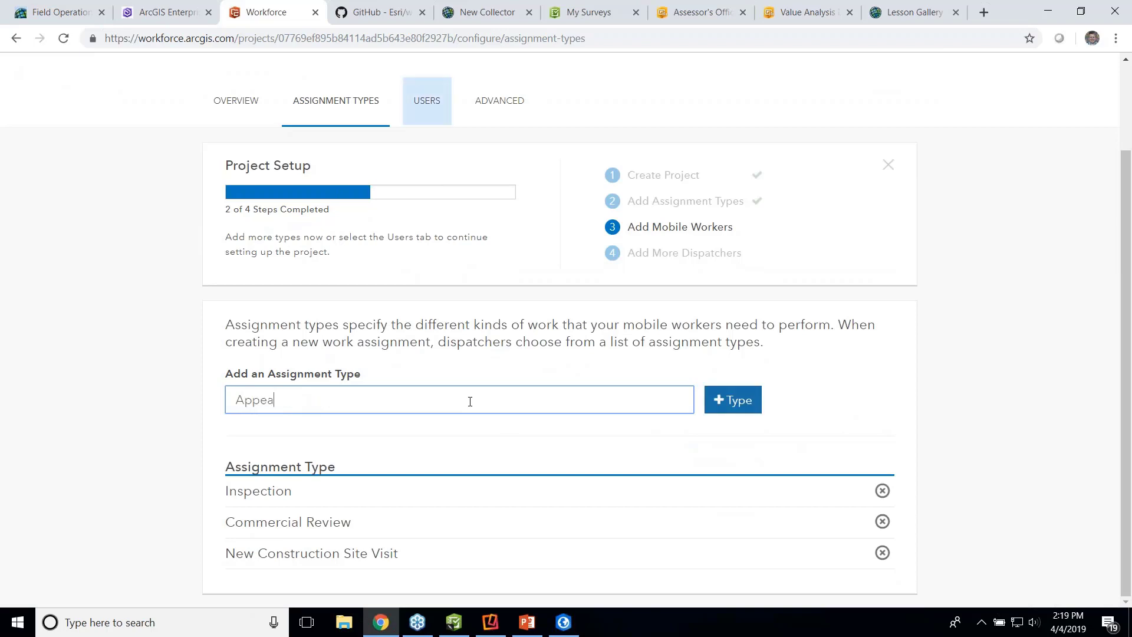
type("l Review")
left_click(728, 403)
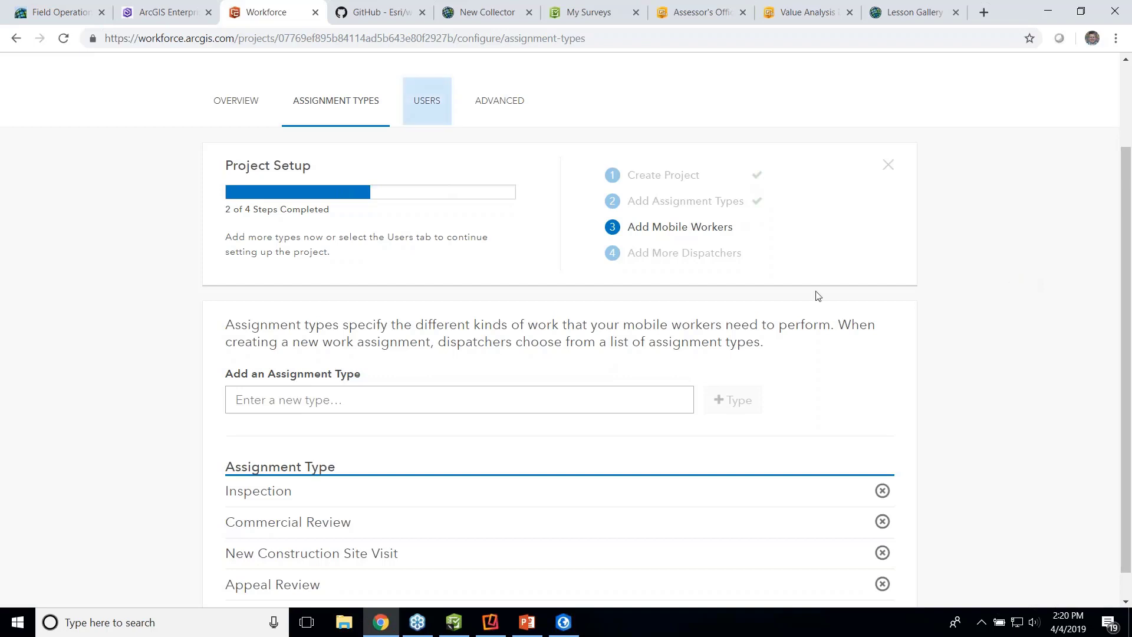
- On the Users tab, add the first organization user to the project as a Mobile Worker
left_click(705, 235)
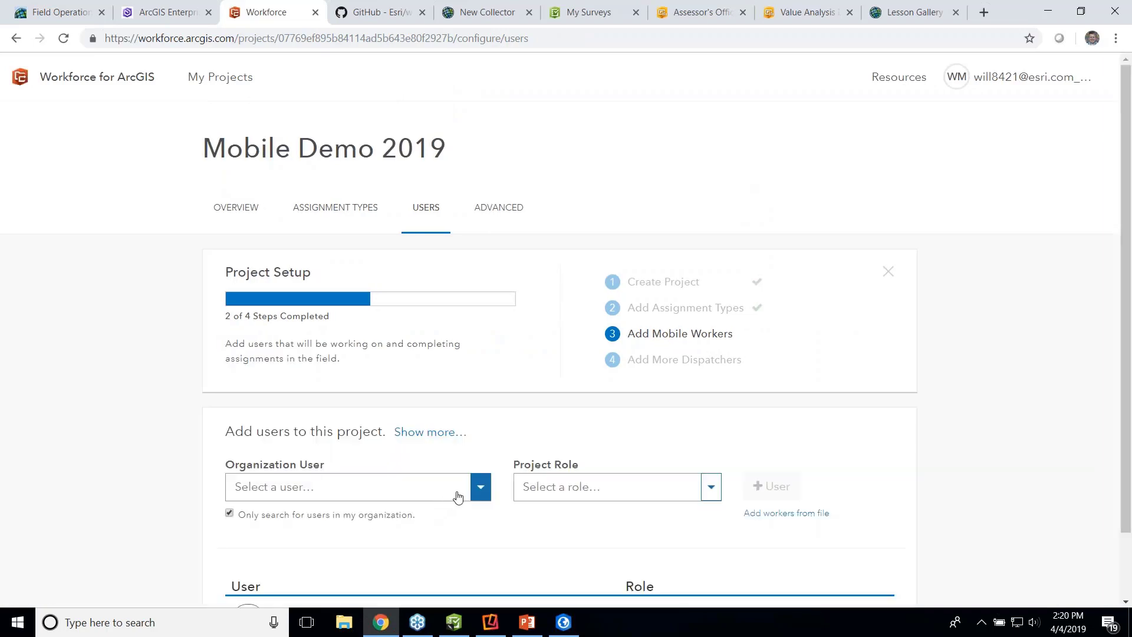
left_click(481, 488)
type("Wi")
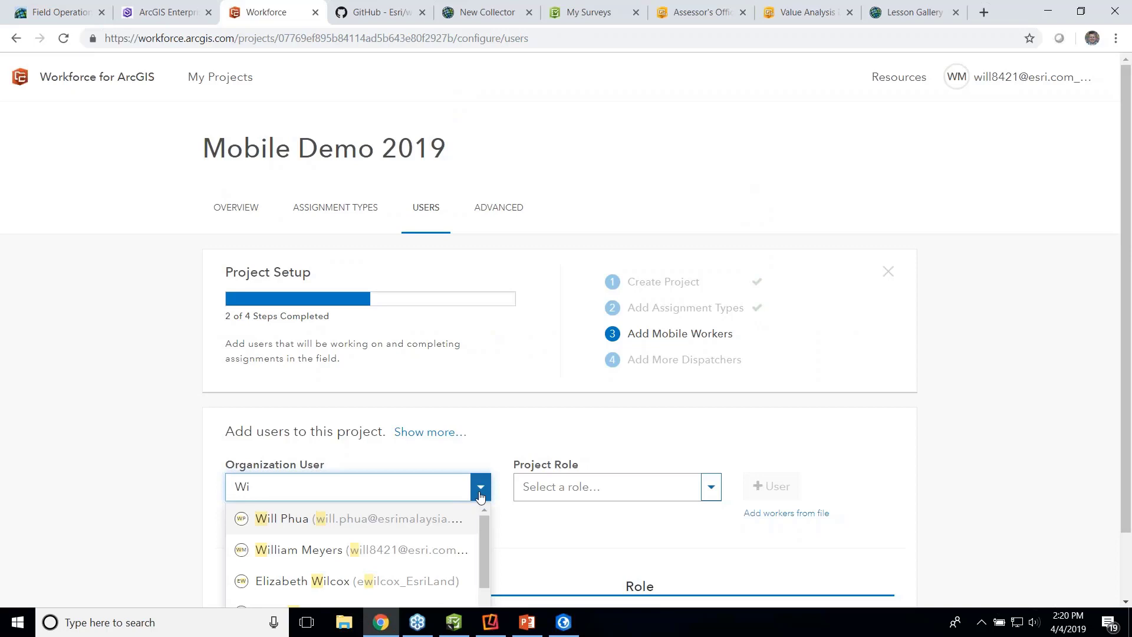
left_click(430, 551)
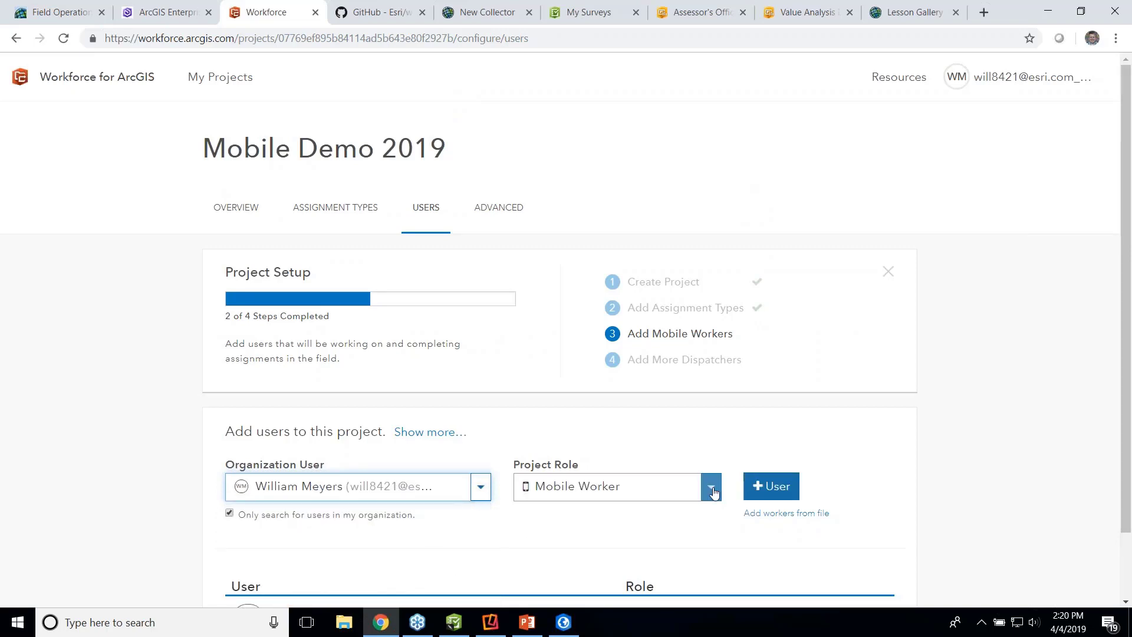
left_click(785, 488)
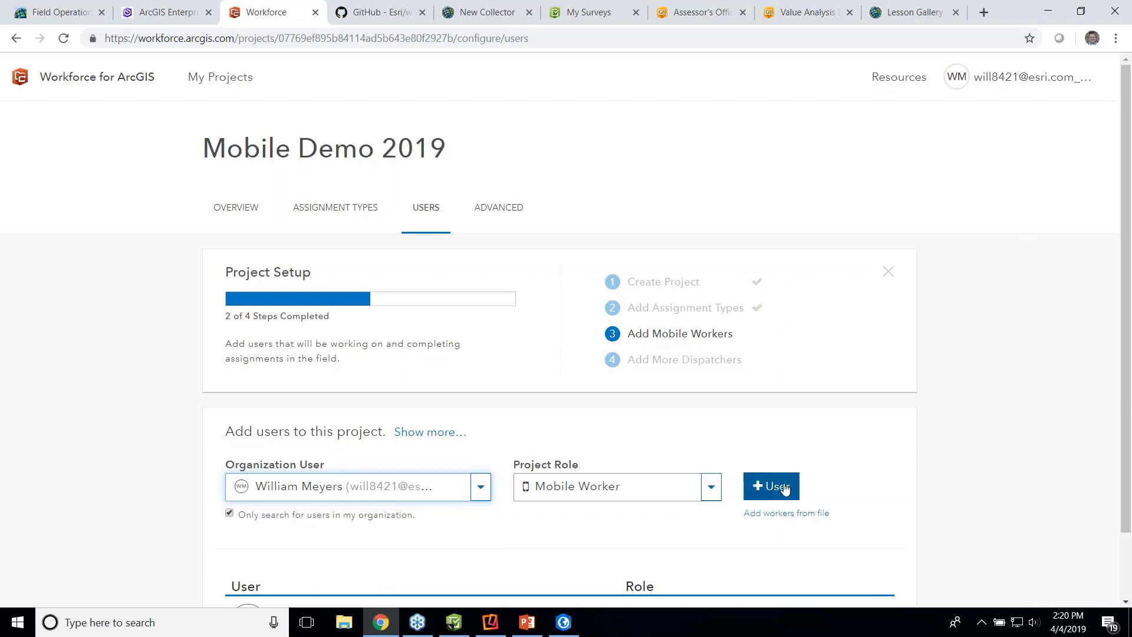
left_click(785, 488)
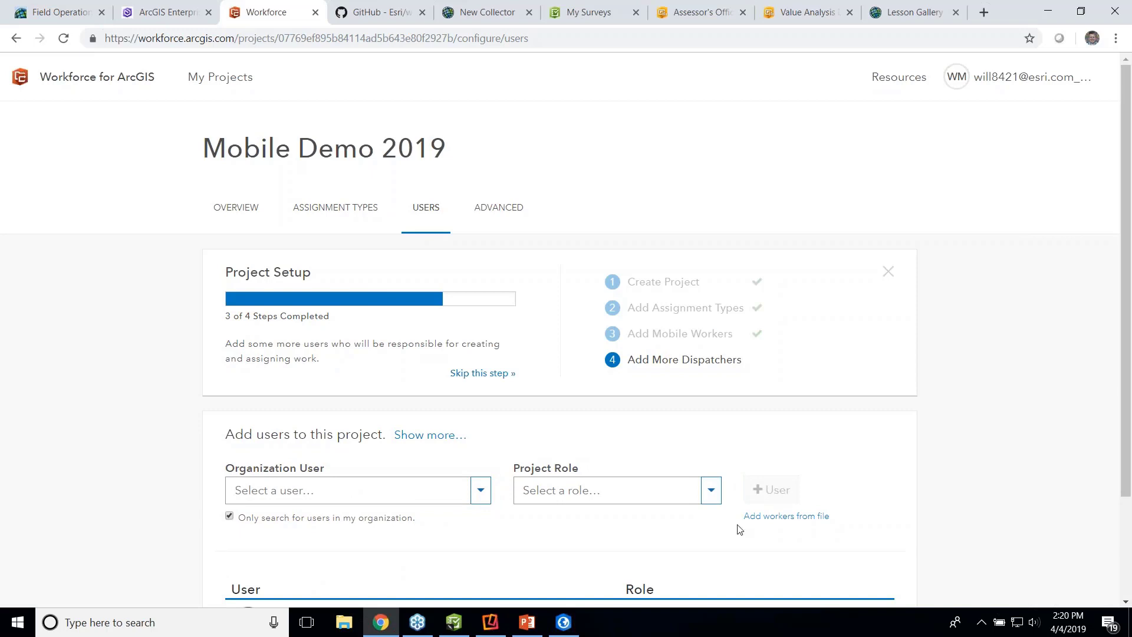
- Add a second organization user with the Mobile Worker project role
left_click(481, 491)
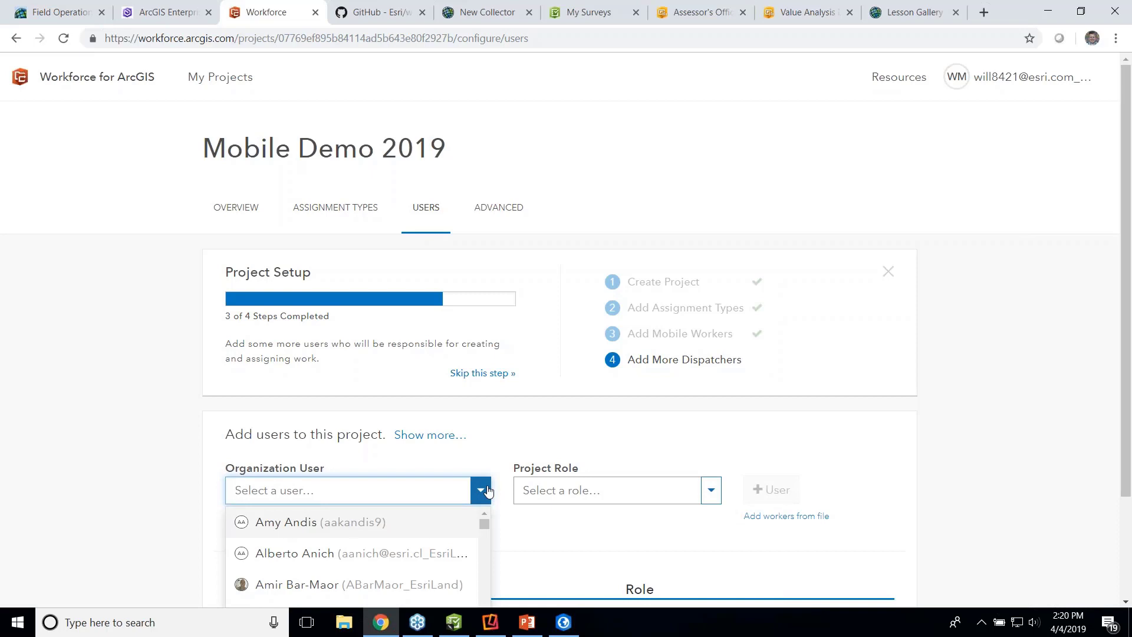
type("Bre")
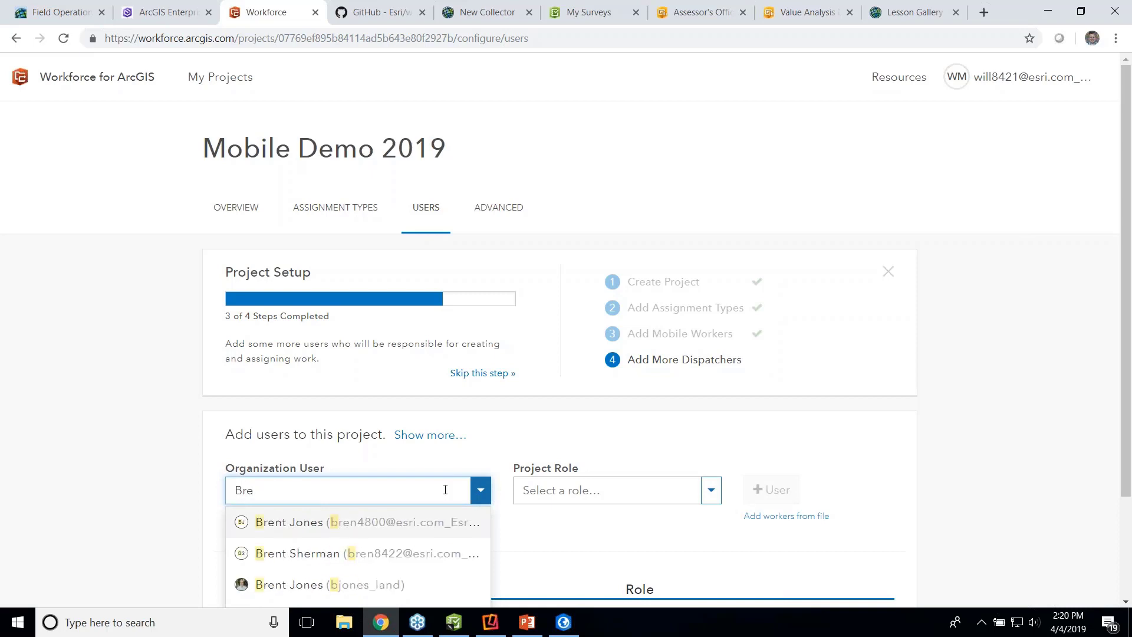
left_click(417, 531)
left_click(619, 496)
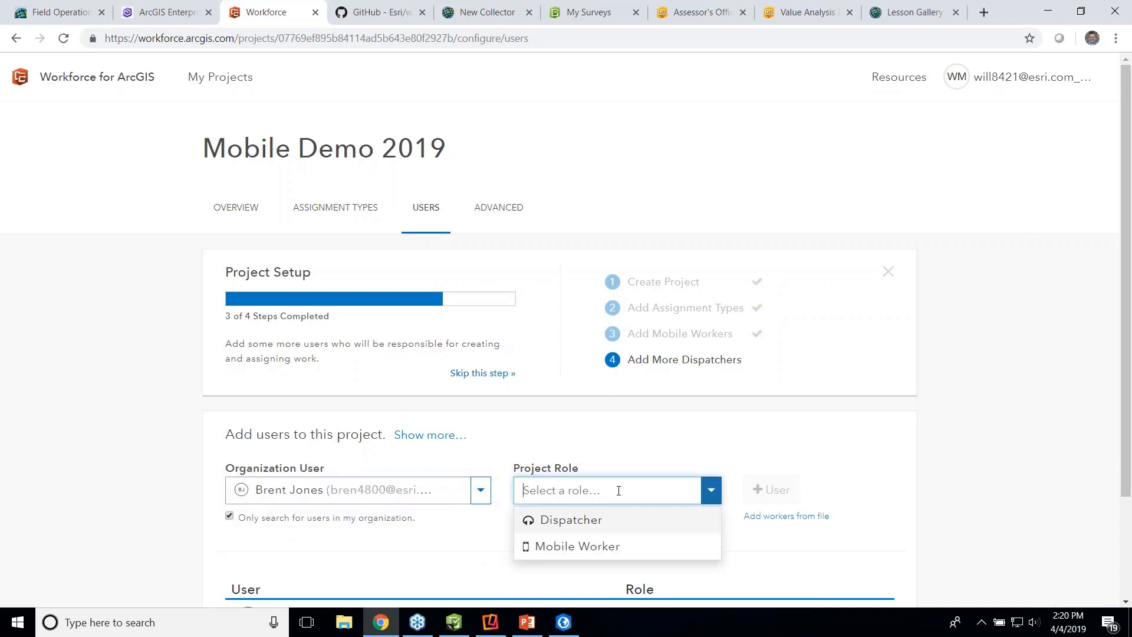
left_click(614, 547)
left_click(771, 492)
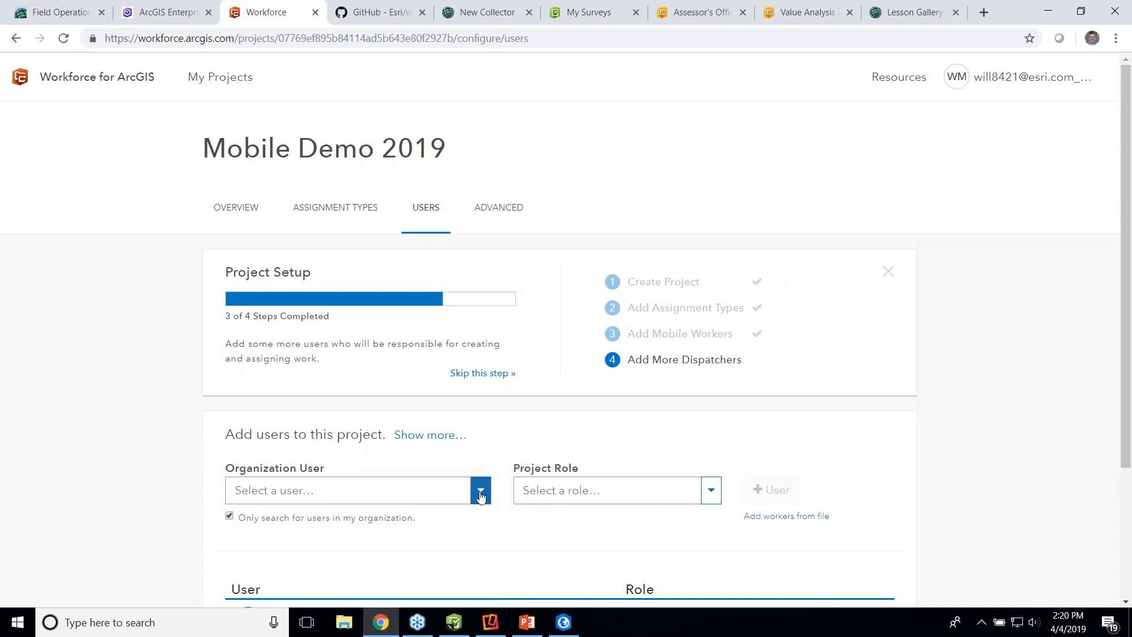
- Add a third organization user, the second with the same name, as a Mobile Worker
left_click(481, 493)
type("br")
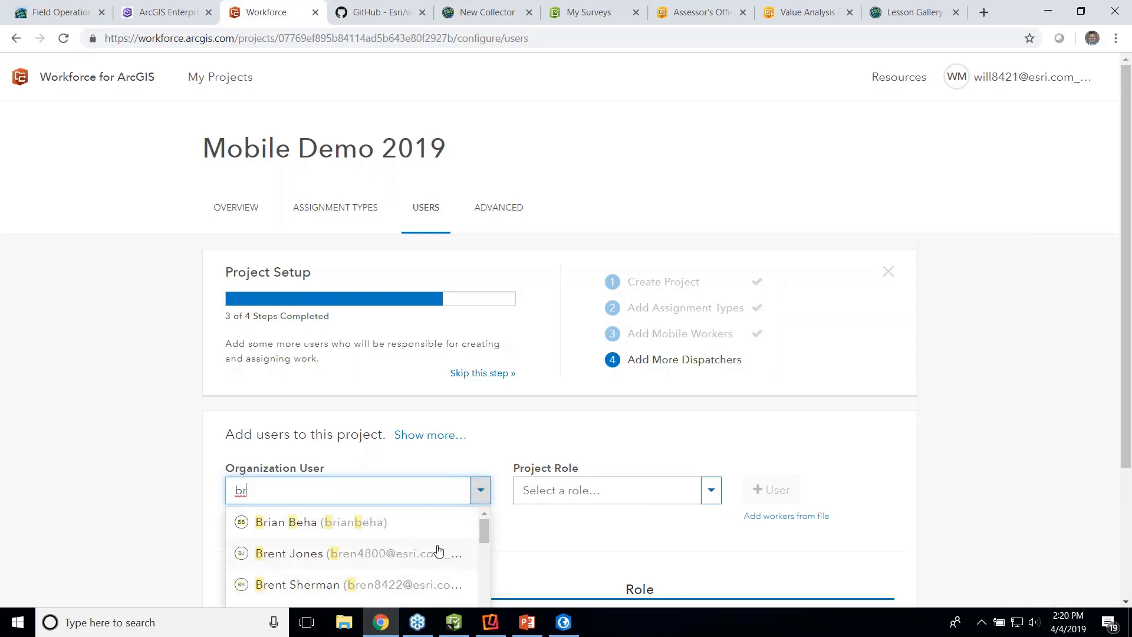
type("en")
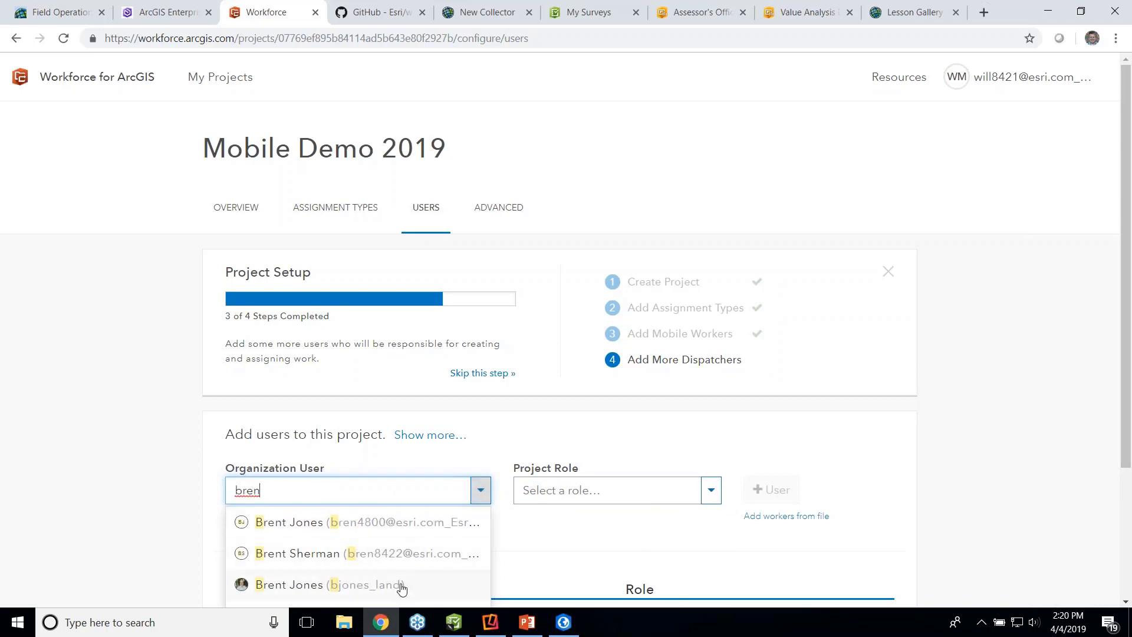
left_click(400, 584)
left_click(629, 500)
left_click(629, 542)
left_click(770, 489)
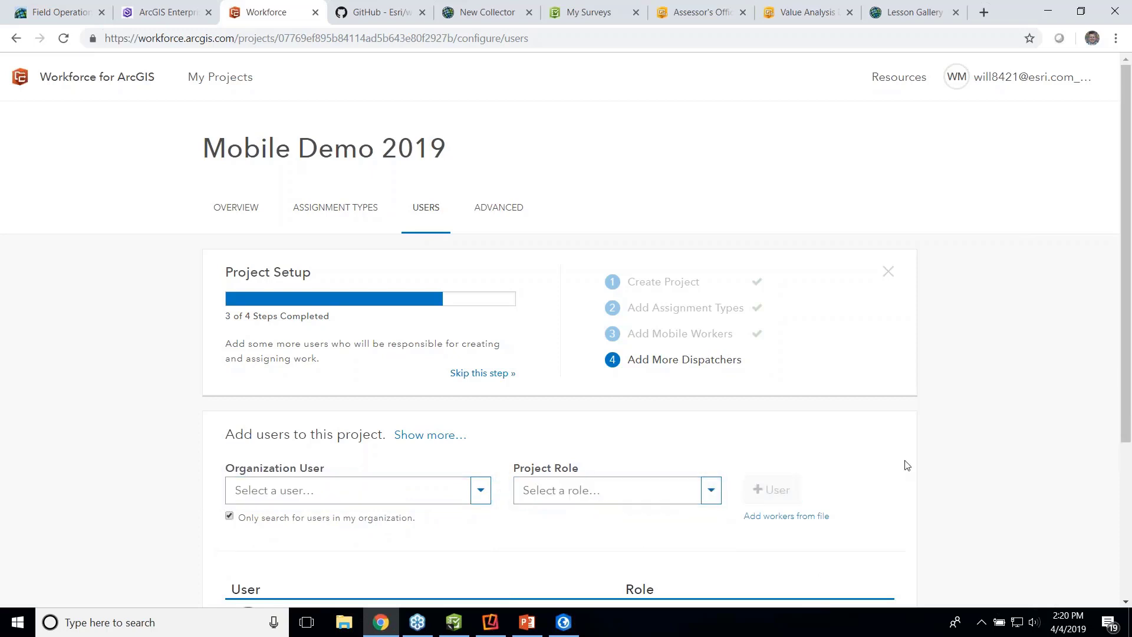
- Search for another organization user and add them to the project with the Mobile Worker role
scroll(908, 465, "down", 4)
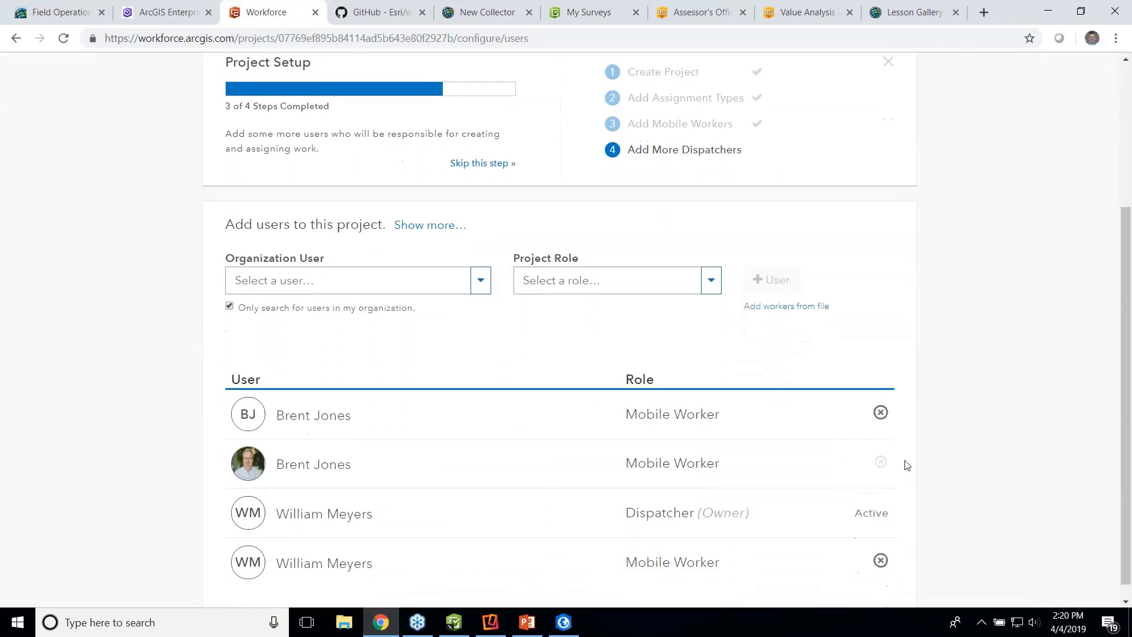
scroll(907, 466, "up", 1)
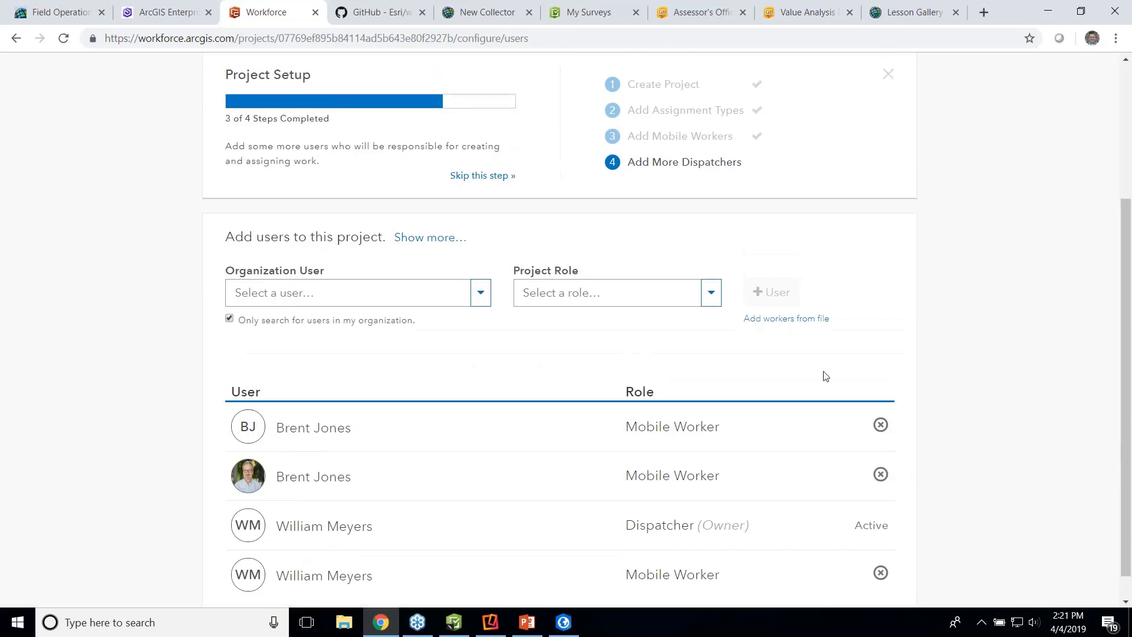
left_click(343, 295)
type("Osca")
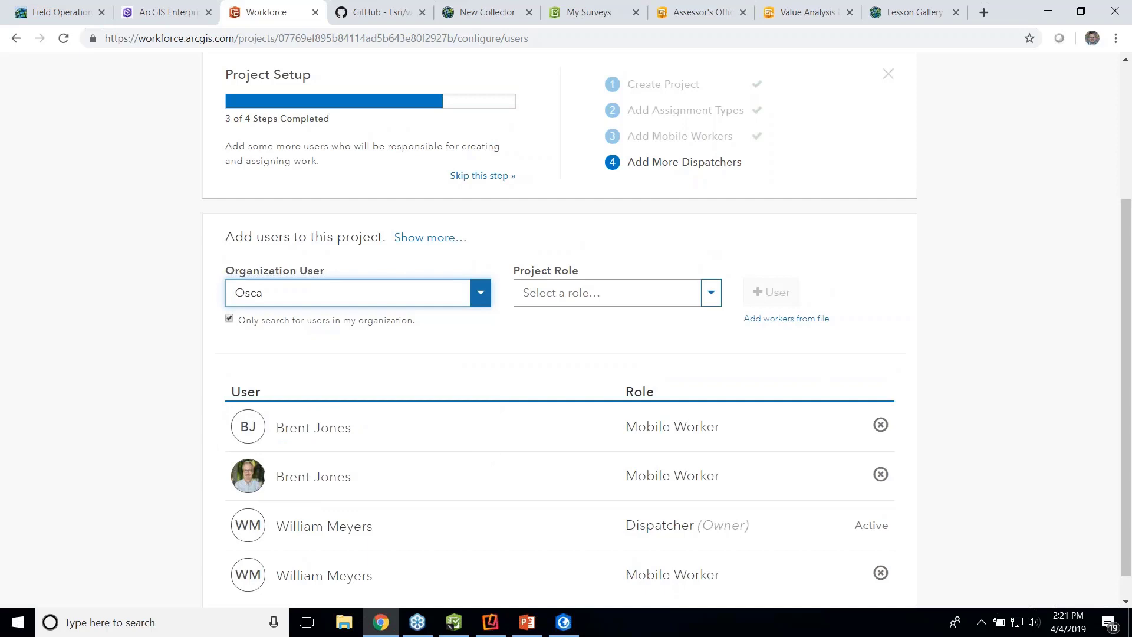
key("BackSpace")
key("BackSpace")
type("An")
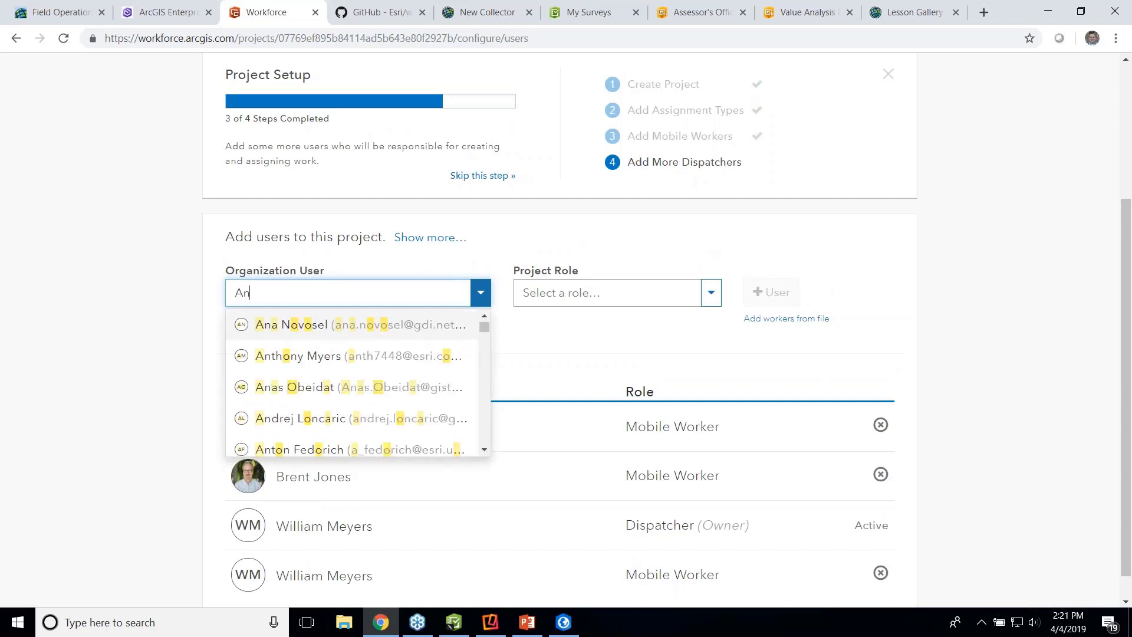
type("a")
key("BackSpace")
key("BackSpace")
type("my")
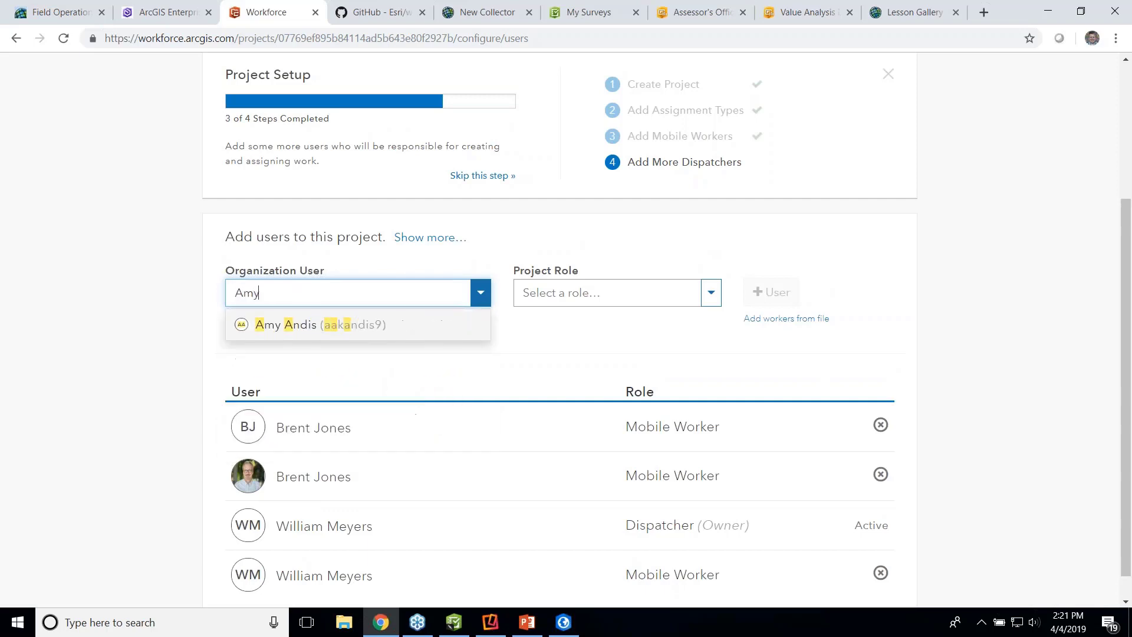
left_click(324, 326)
left_click(645, 295)
left_click(688, 302)
left_click(682, 348)
left_click(768, 306)
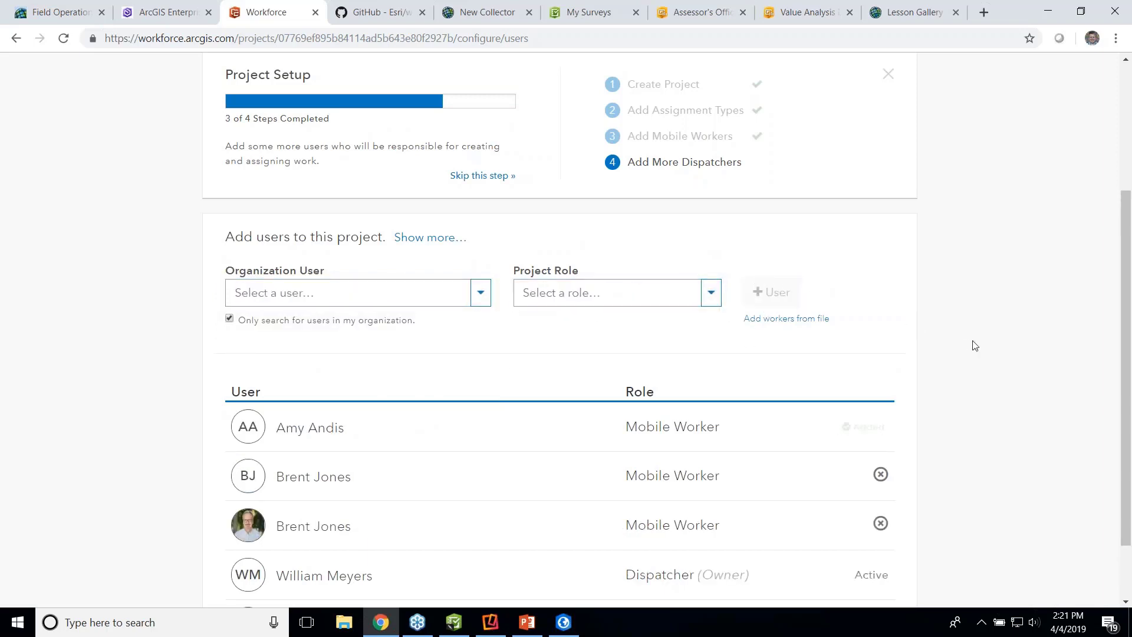
scroll(974, 345, "down", 2)
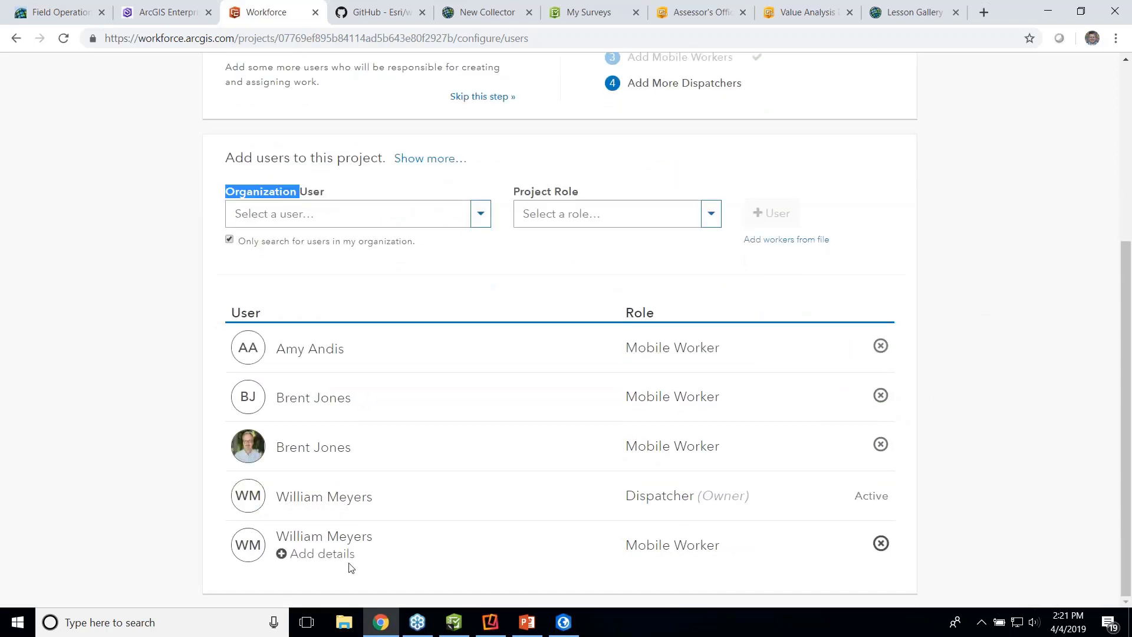
- Give the newest mobile worker a contact number, job title Senior Field Leader and notes 'Really good with angry dogs'
left_click(332, 561)
left_click(450, 215)
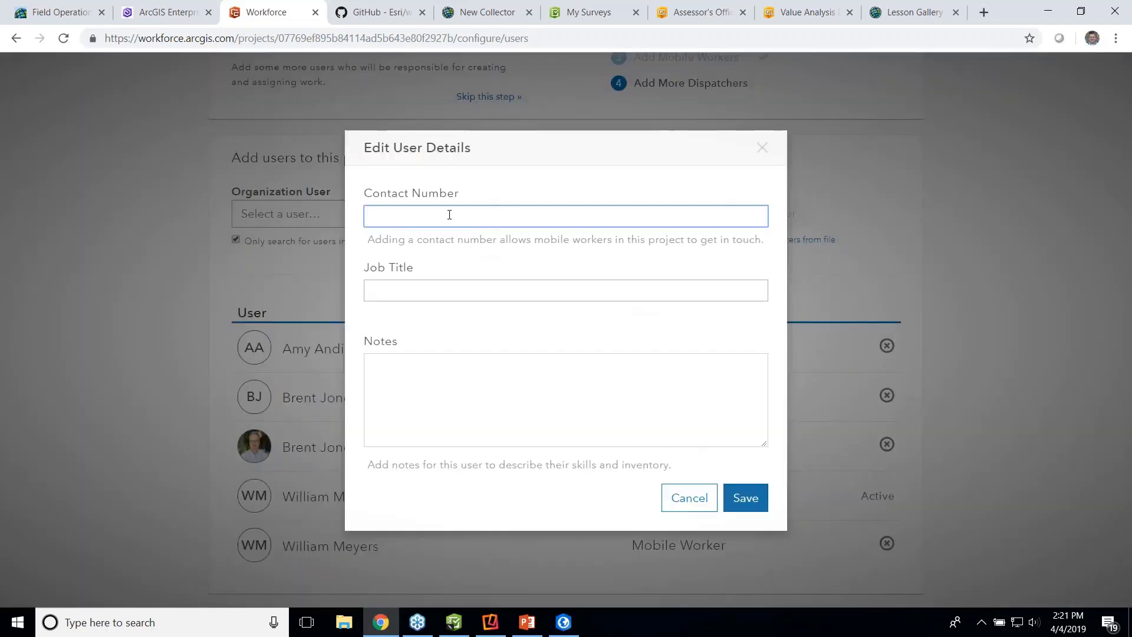
type("555-555-5555")
left_click(435, 290)
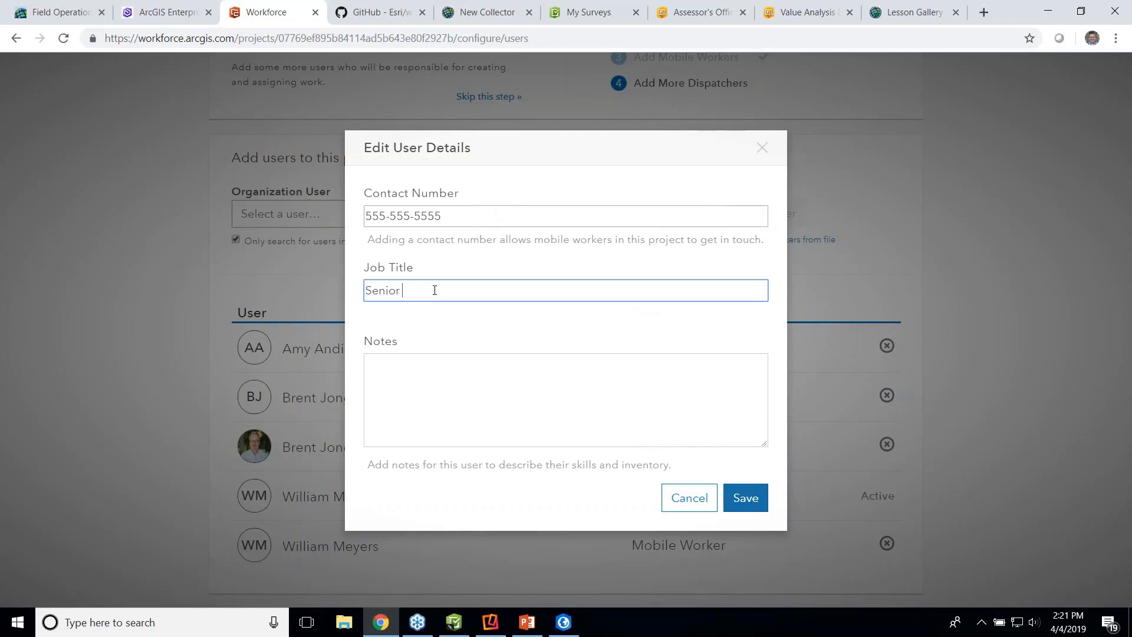
type("Senior Field Leader")
left_click(434, 375)
type("Really good with an")
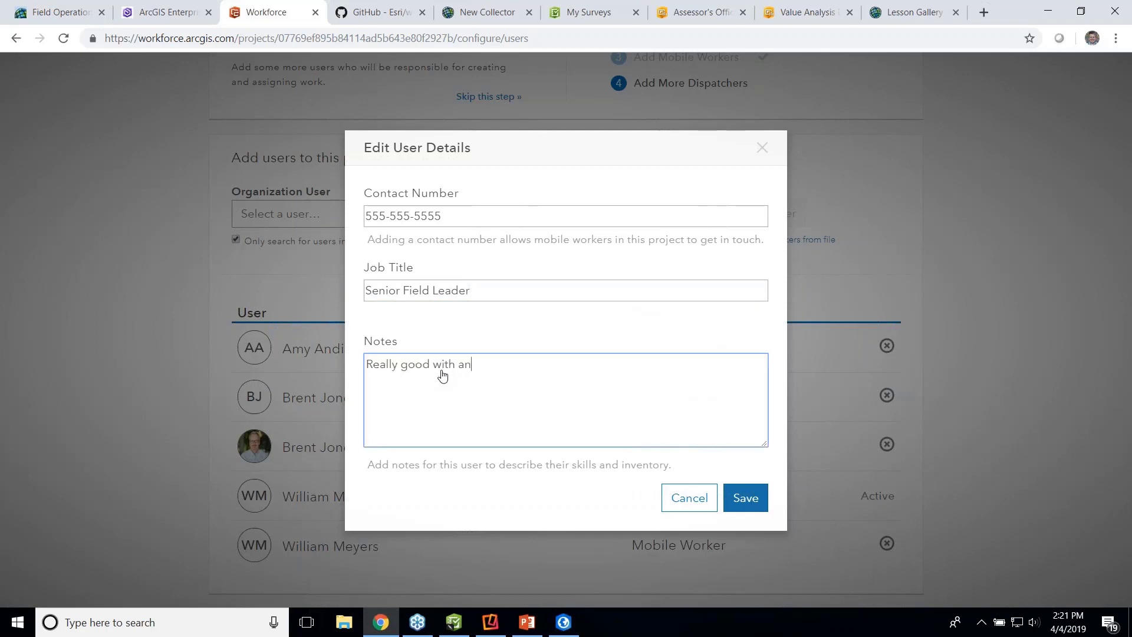
type("gry dogs")
left_click(748, 499)
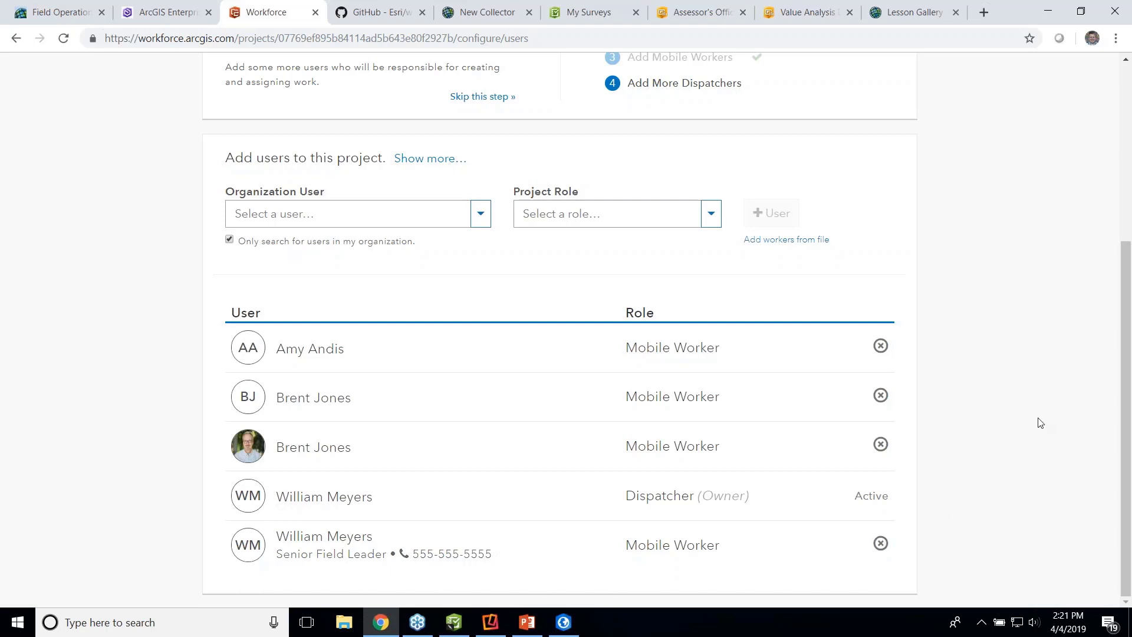
- Add another organization user to the project with the Dispatcher role
scroll(1030, 423, "up", 3)
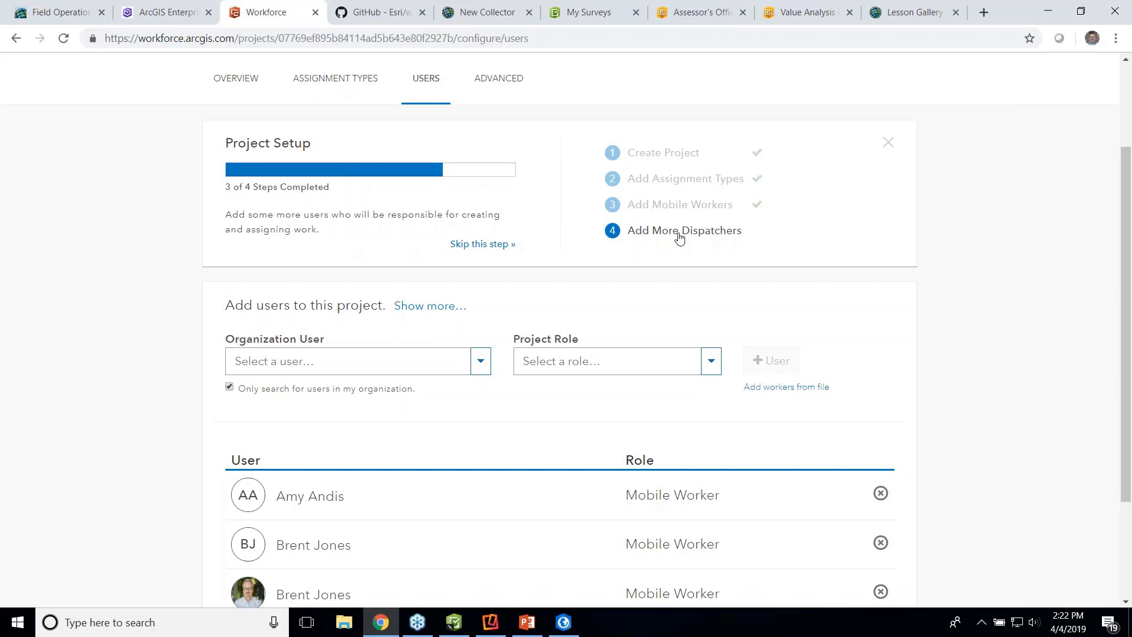
left_click(482, 361)
type("Br")
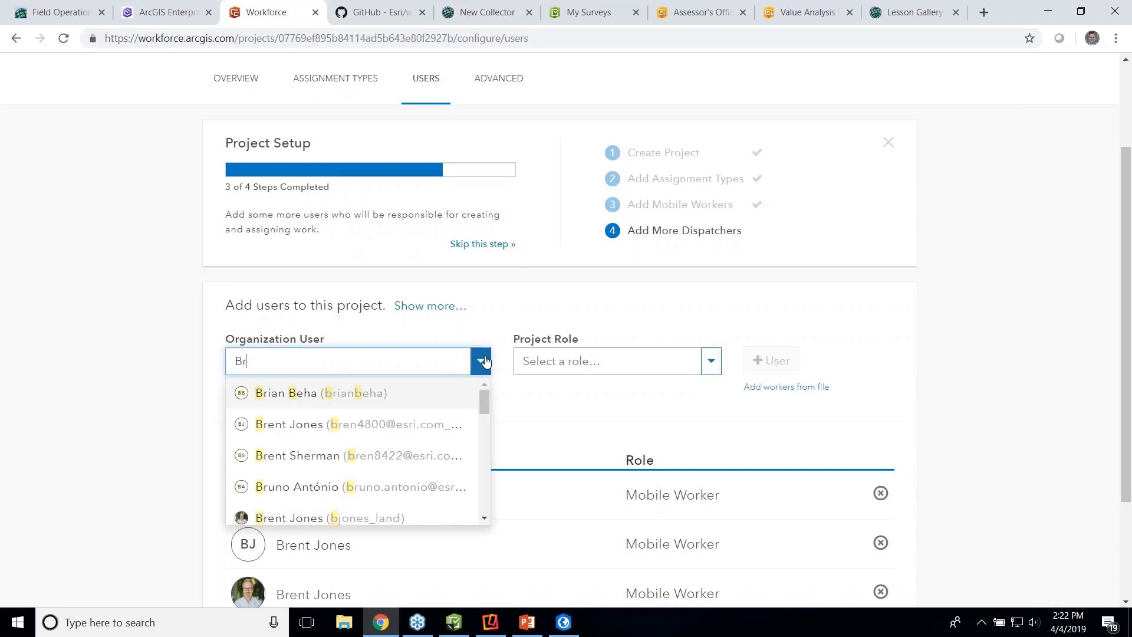
left_click(379, 519)
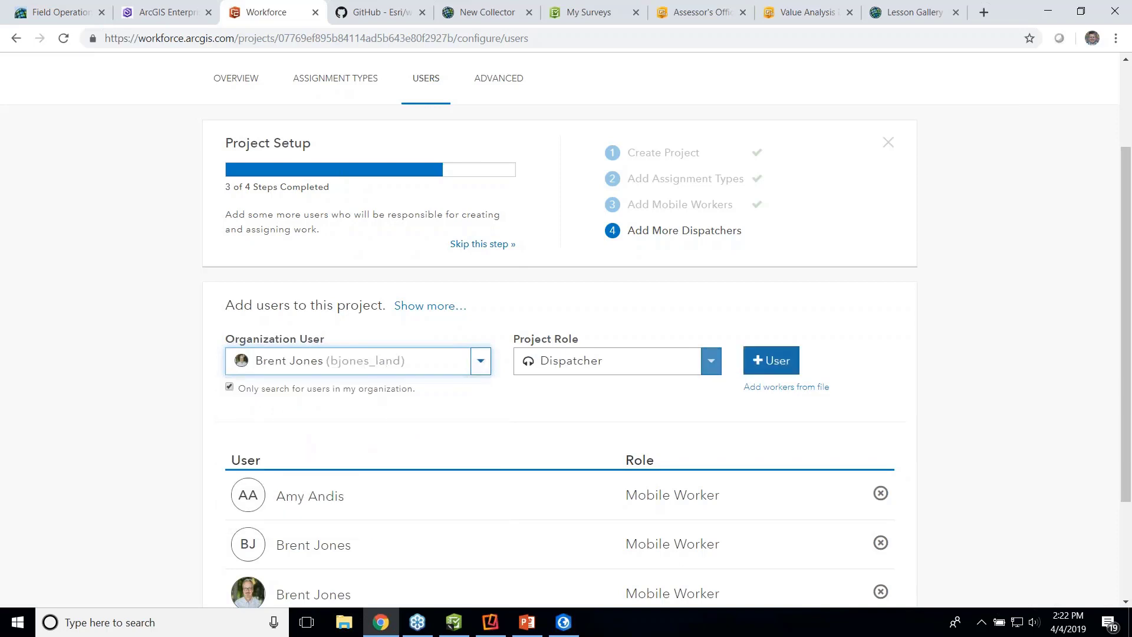
left_click(764, 367)
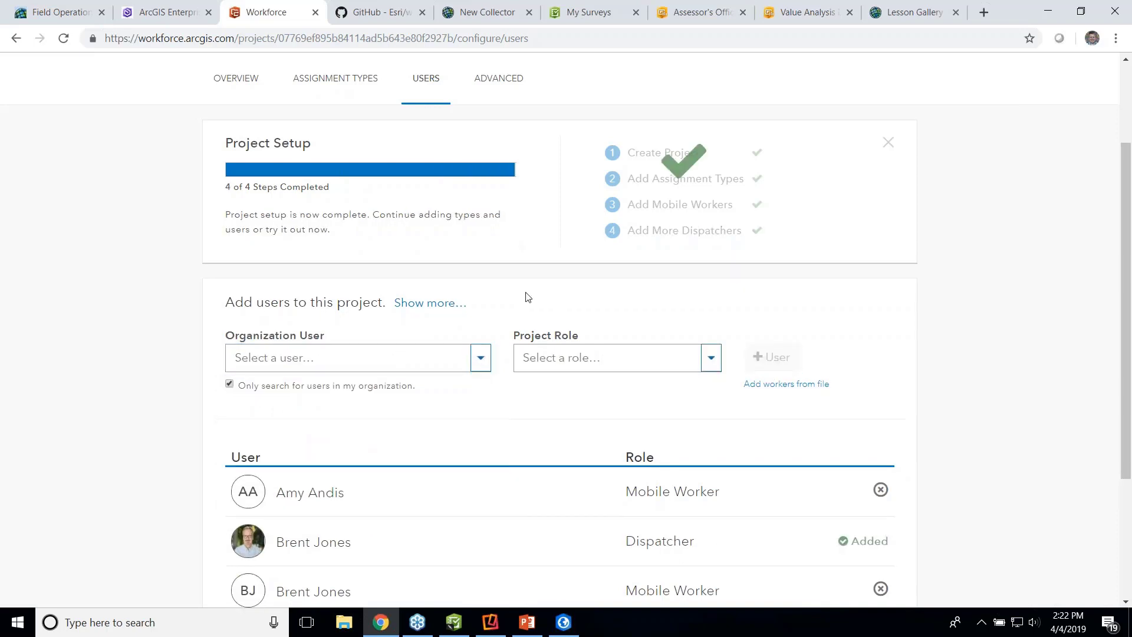
- Under App Integration, add Explorer with the Assessment Appeals map and continue to assignment types
scroll(526, 297, "up", 2)
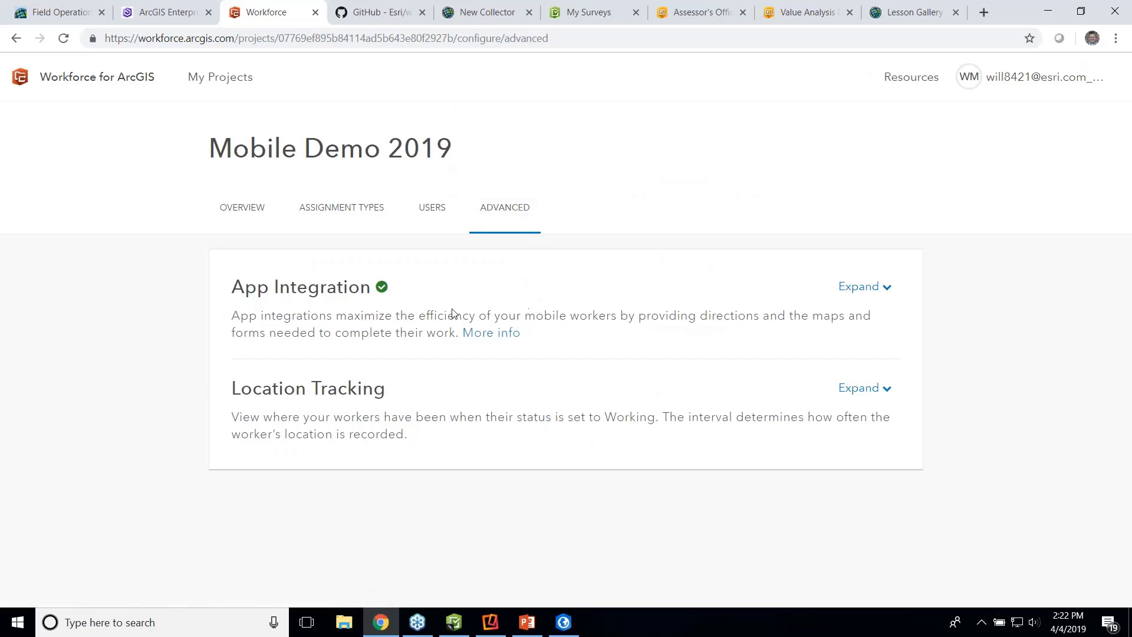
left_click(866, 293)
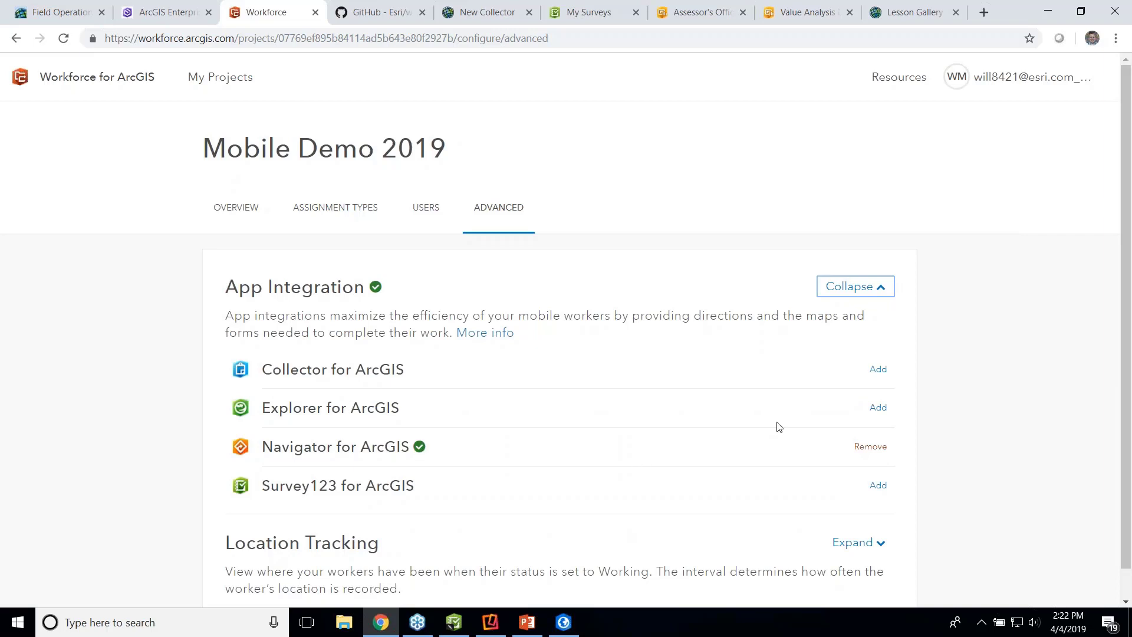
left_click(879, 408)
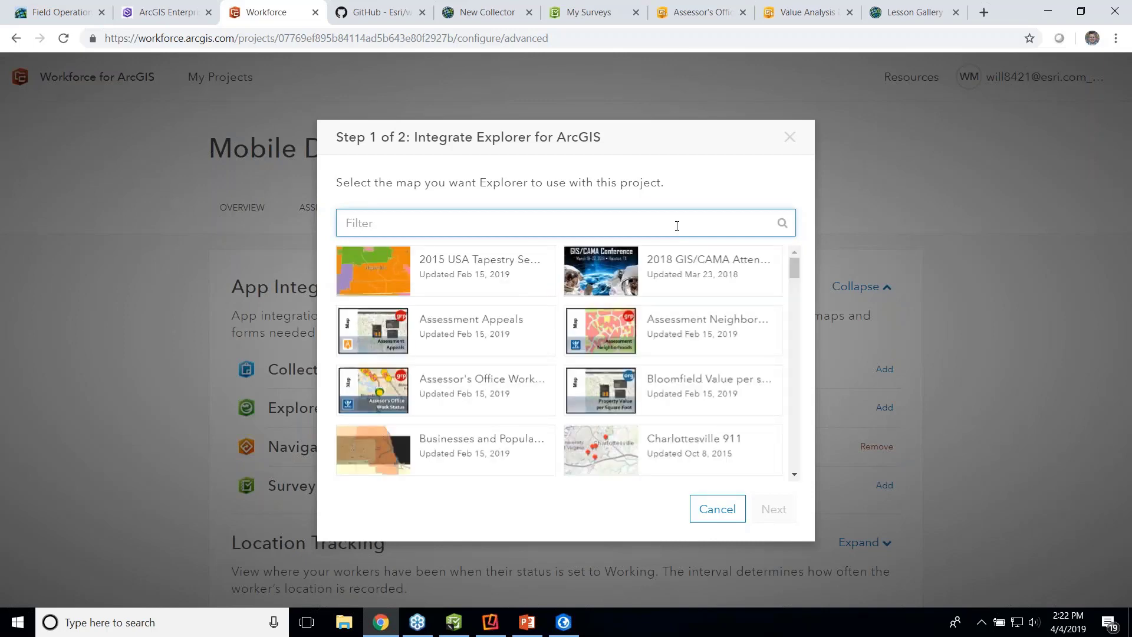
left_click(451, 336)
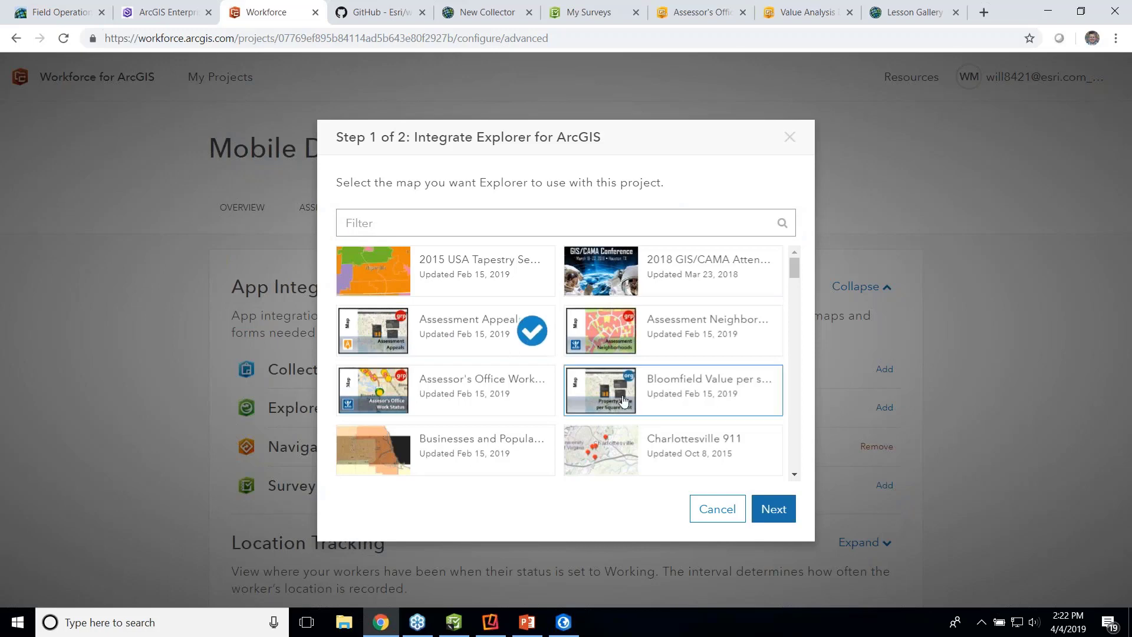
left_click(782, 514)
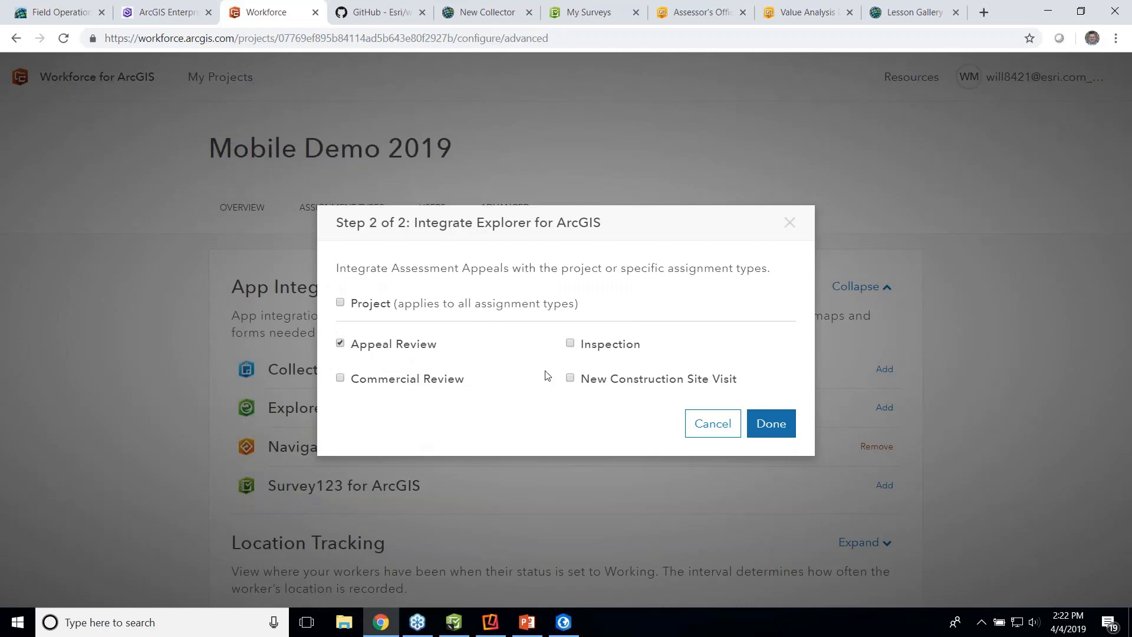
- Finish the Explorer integration, then link Collector's Commercial Appraisal Status map to Commercial Review
left_click(772, 424)
left_click(885, 369)
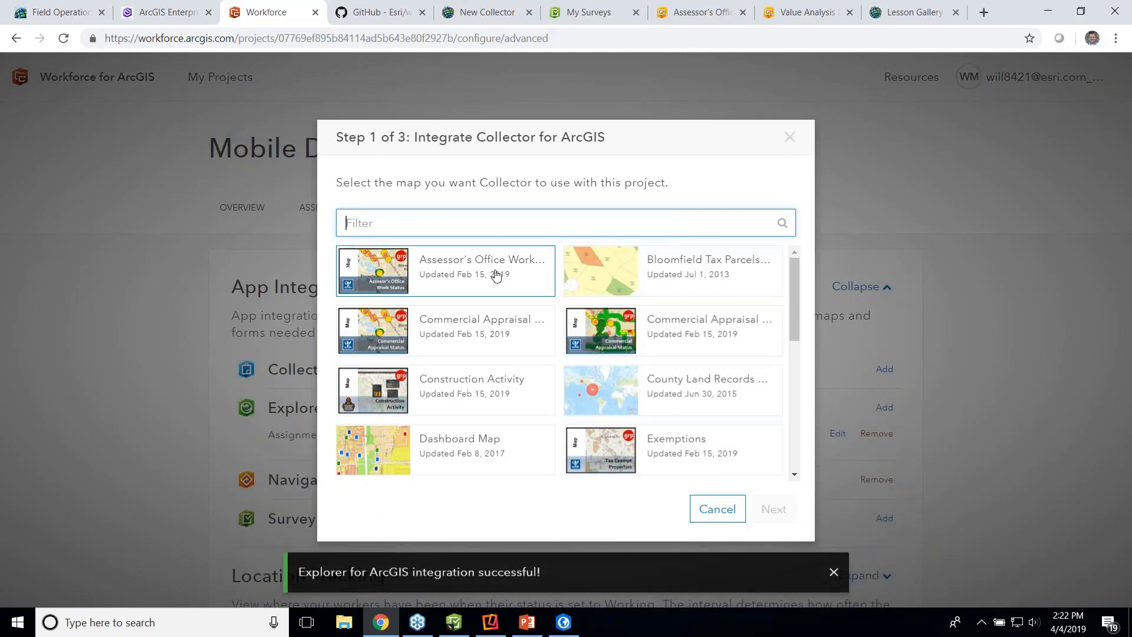
left_click(520, 336)
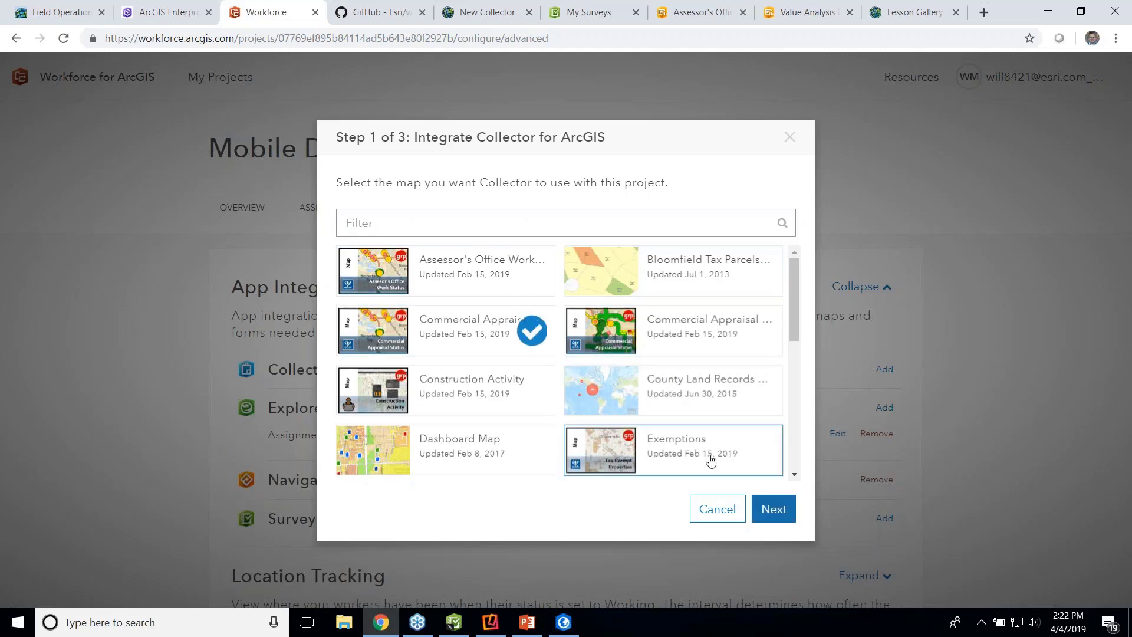
left_click(787, 512)
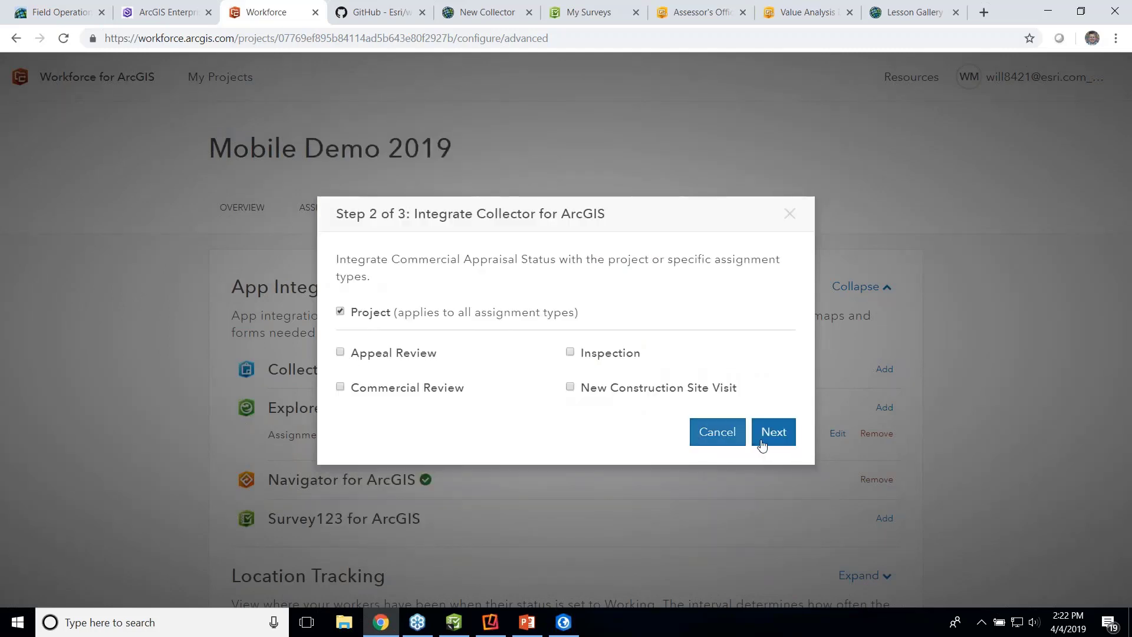
left_click(441, 390)
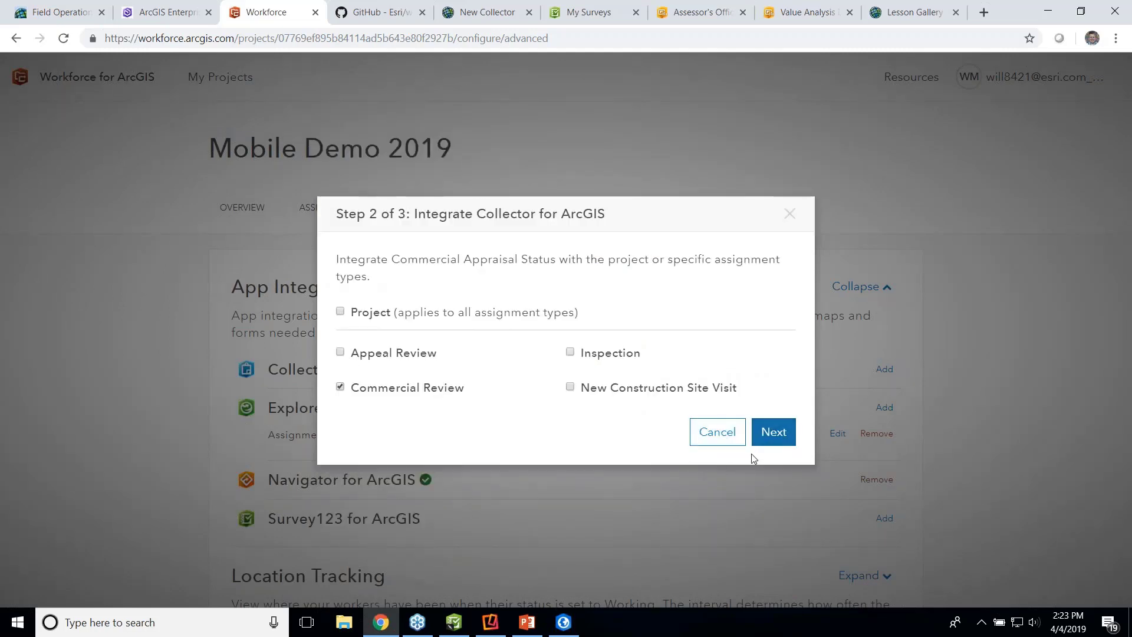
left_click(774, 432)
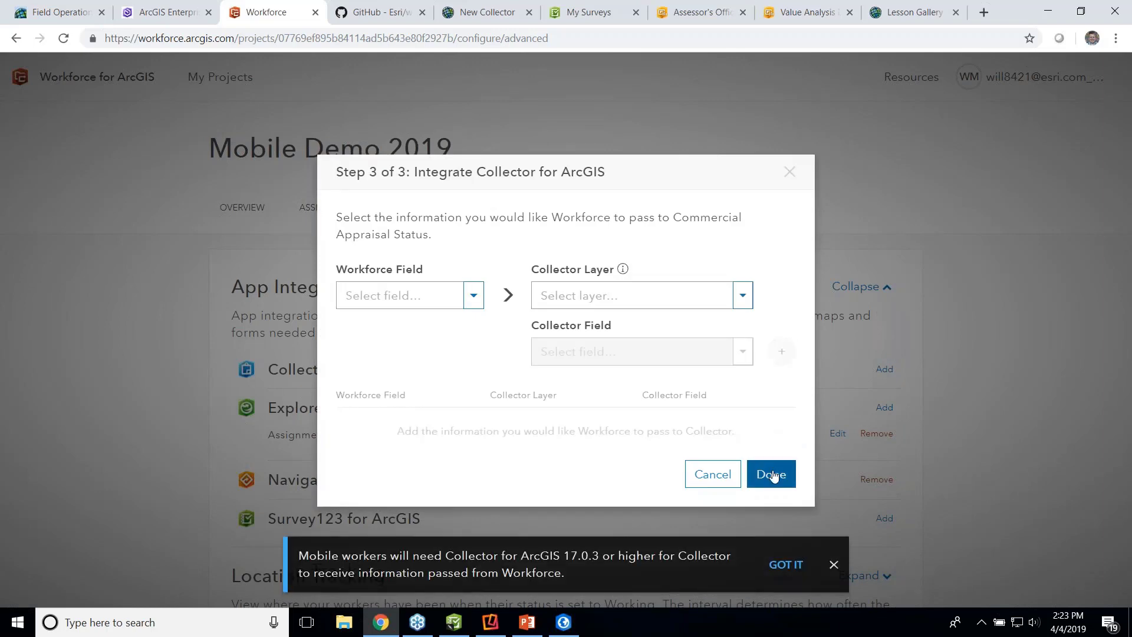
- Map GlobalID to the Commercial Properties Comments field, then finish Collector setup without the GlobalID mapping
left_click(452, 304)
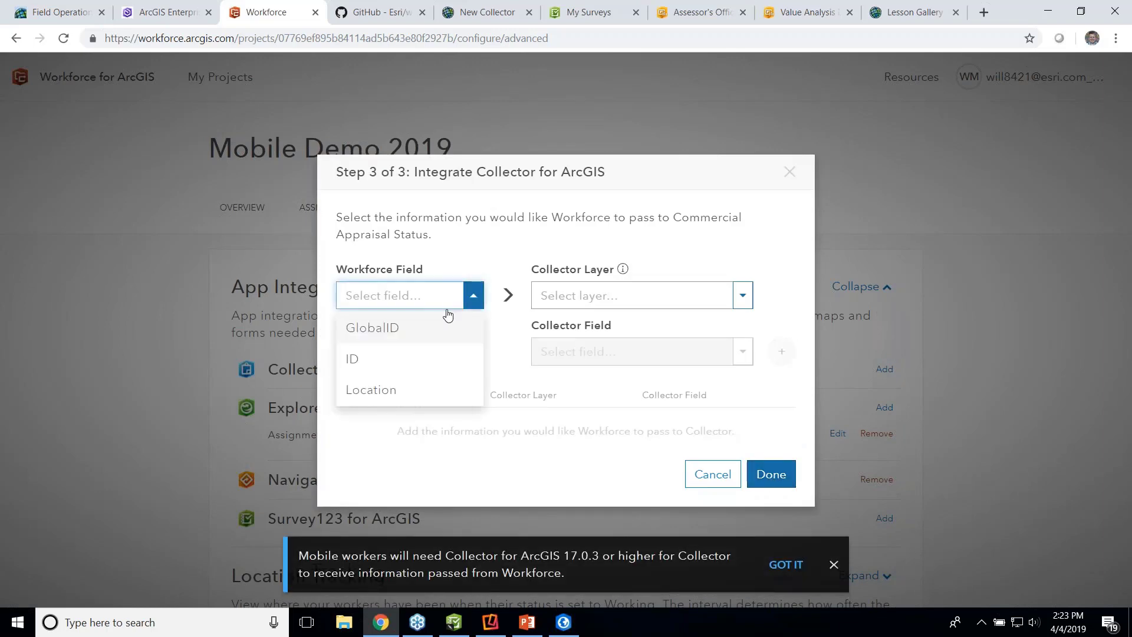
left_click(425, 329)
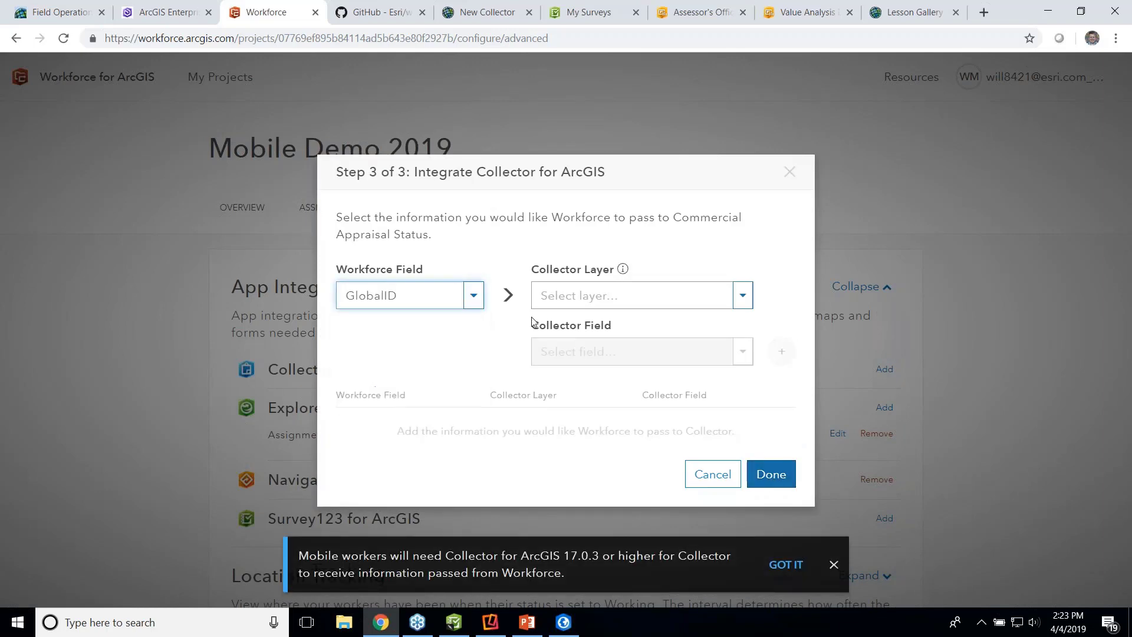
left_click(664, 306)
left_click(670, 333)
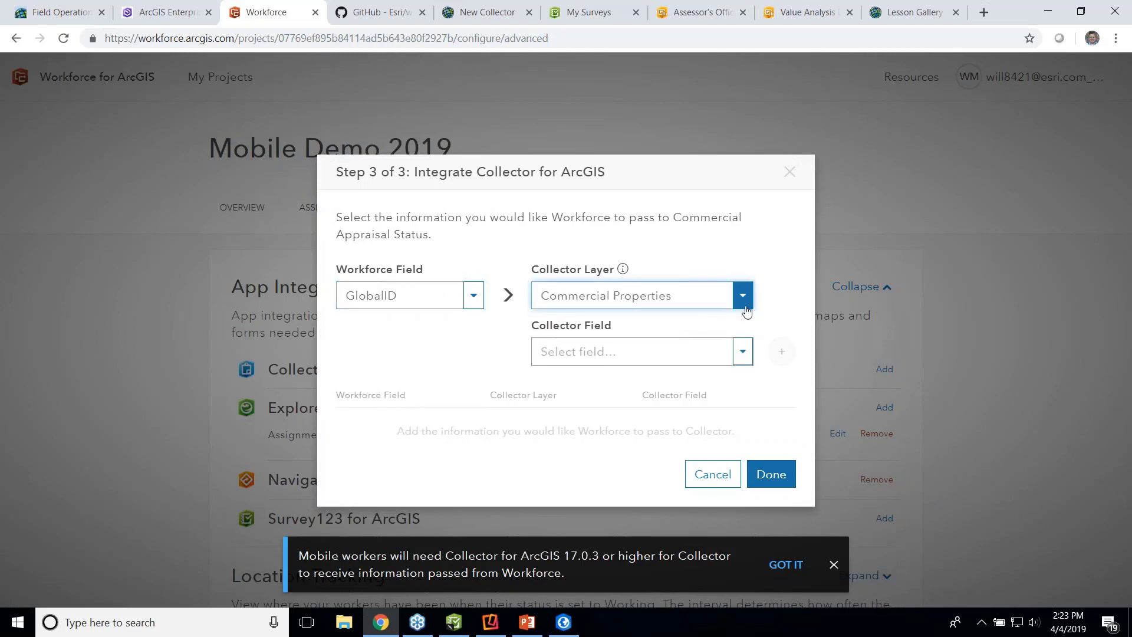
left_click(743, 352)
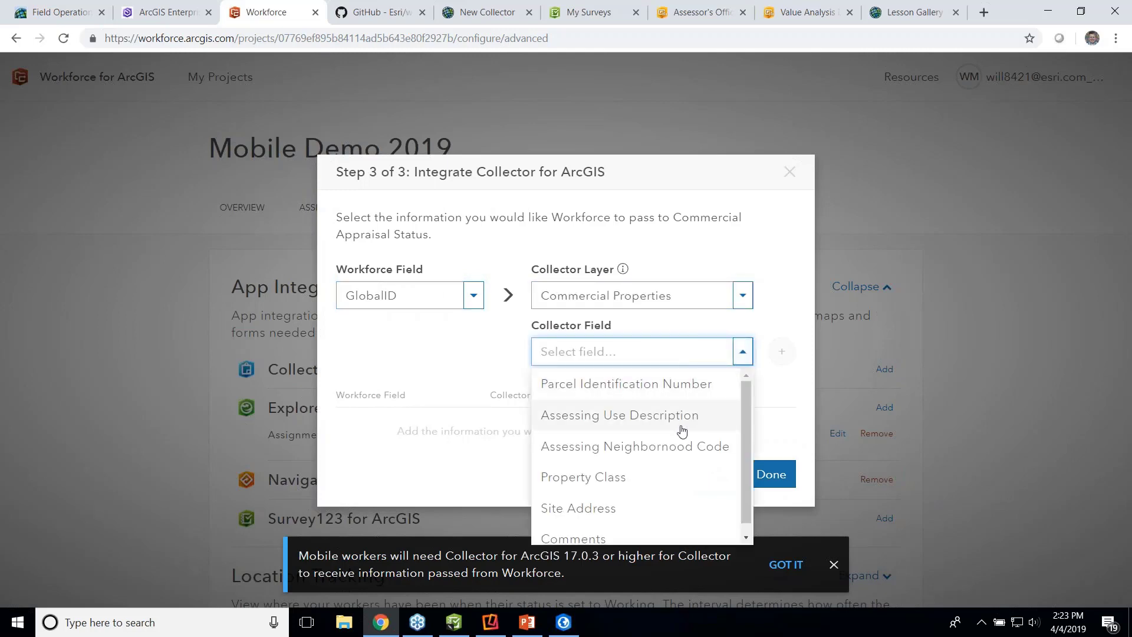
left_click(679, 387)
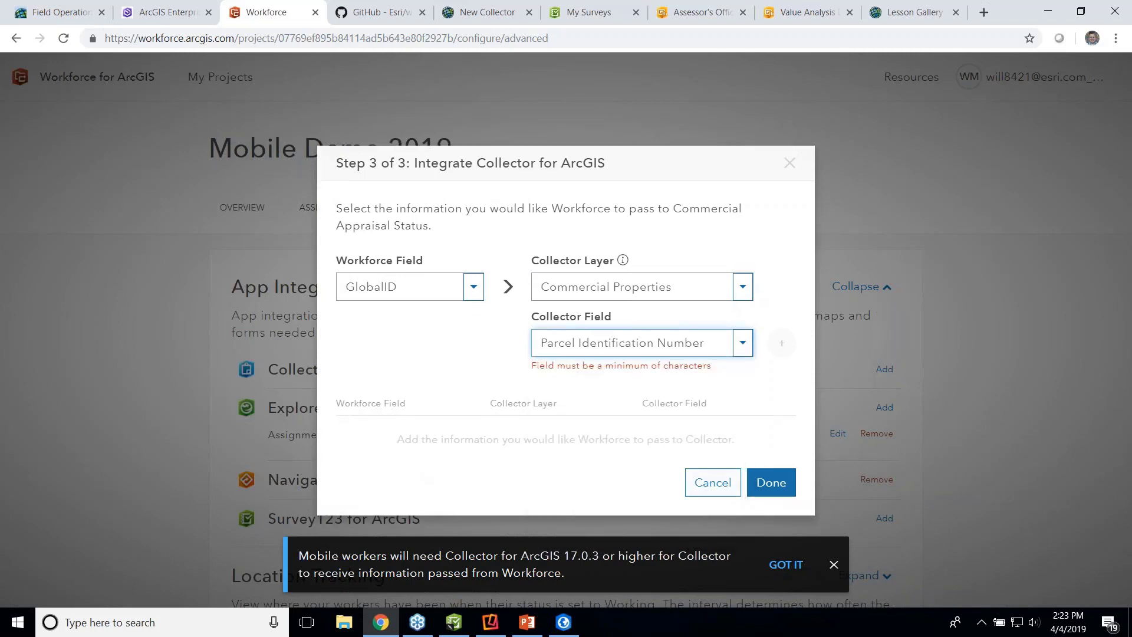
left_click(742, 343)
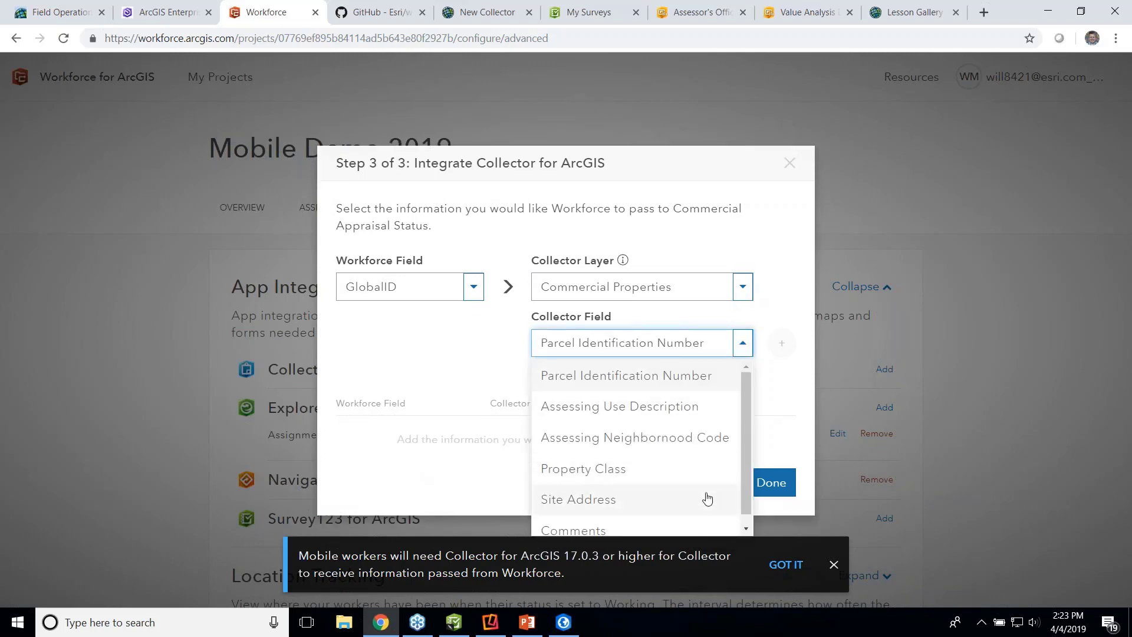
scroll(709, 514, "down", 1)
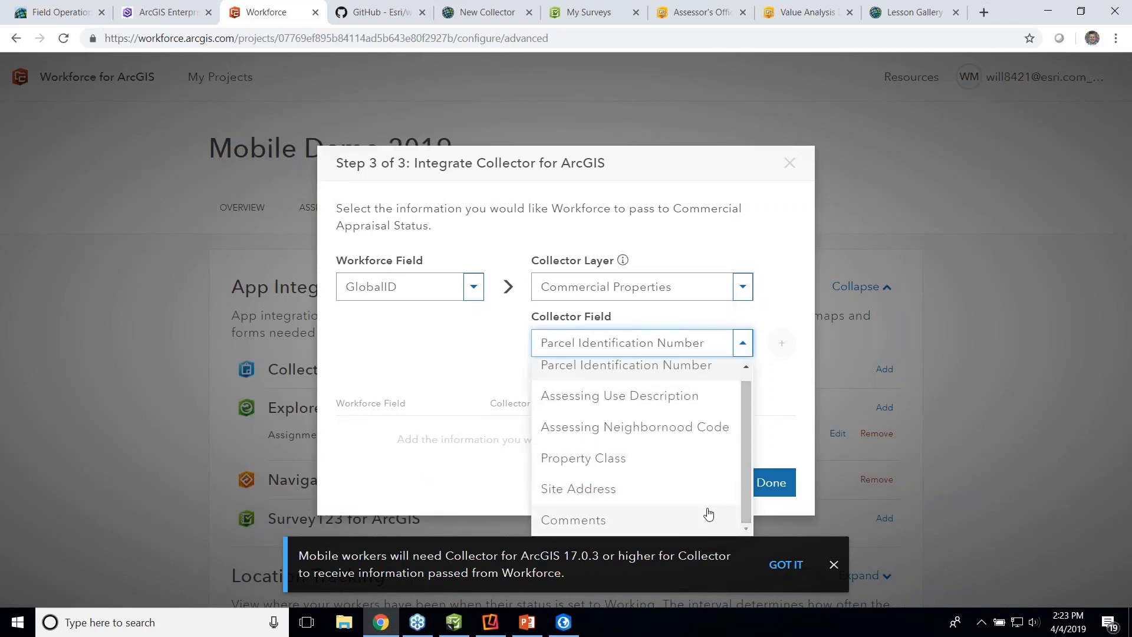
left_click(709, 514)
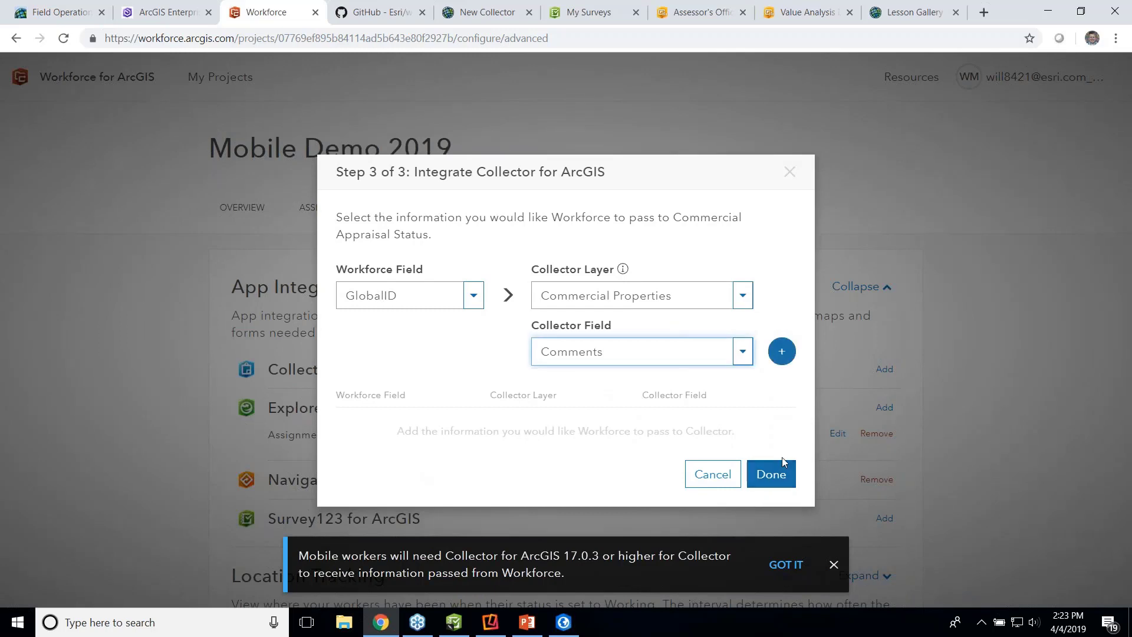
left_click(783, 478)
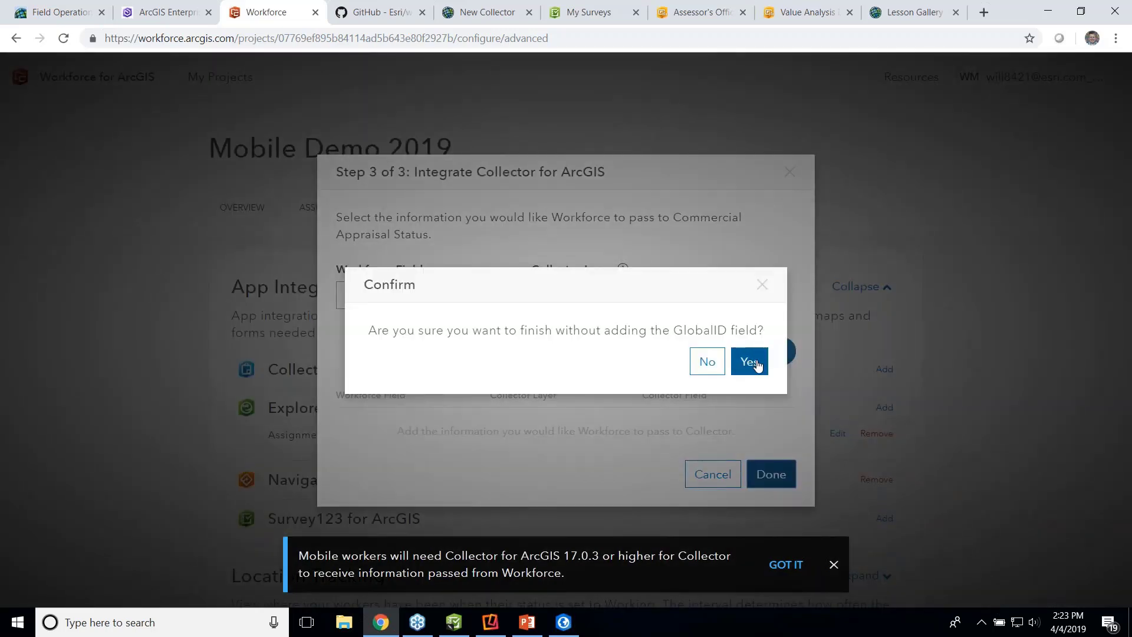
left_click(749, 361)
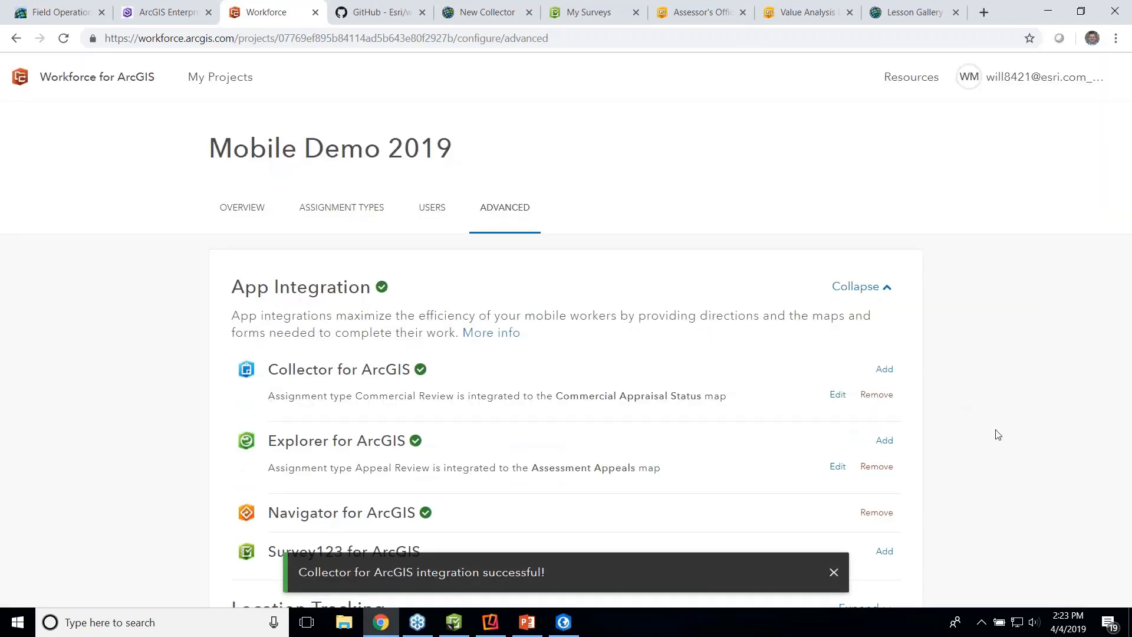
- Pan and zoom the Mobile Demo 2019 project map to centre on Jacksonville, Florida
left_click(242, 208)
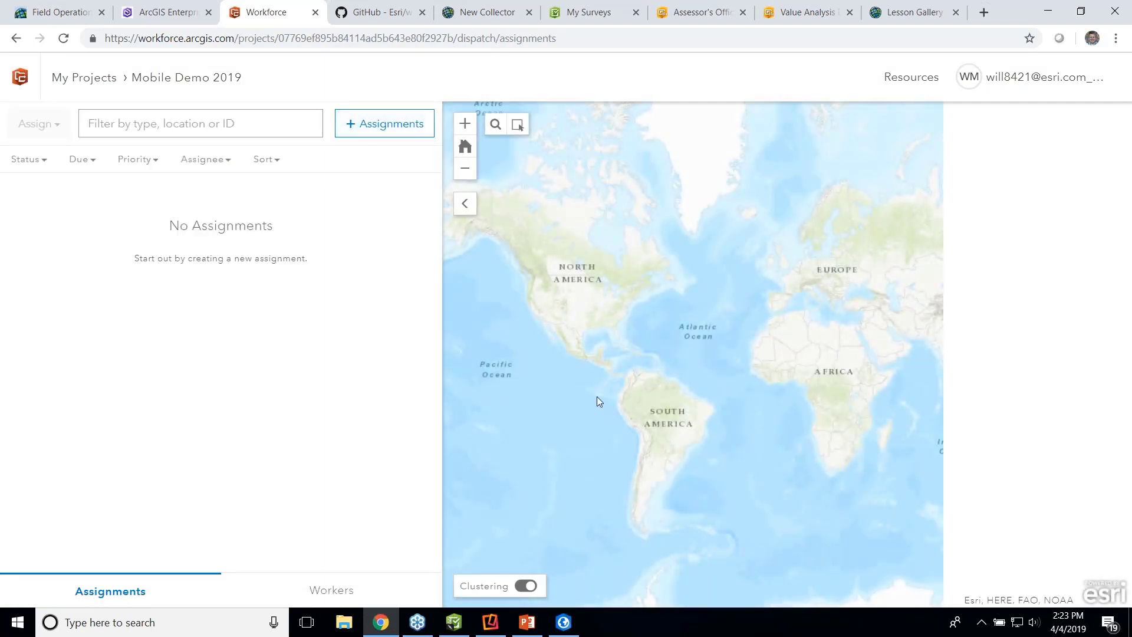
left_click_drag(597, 396, 529, 278)
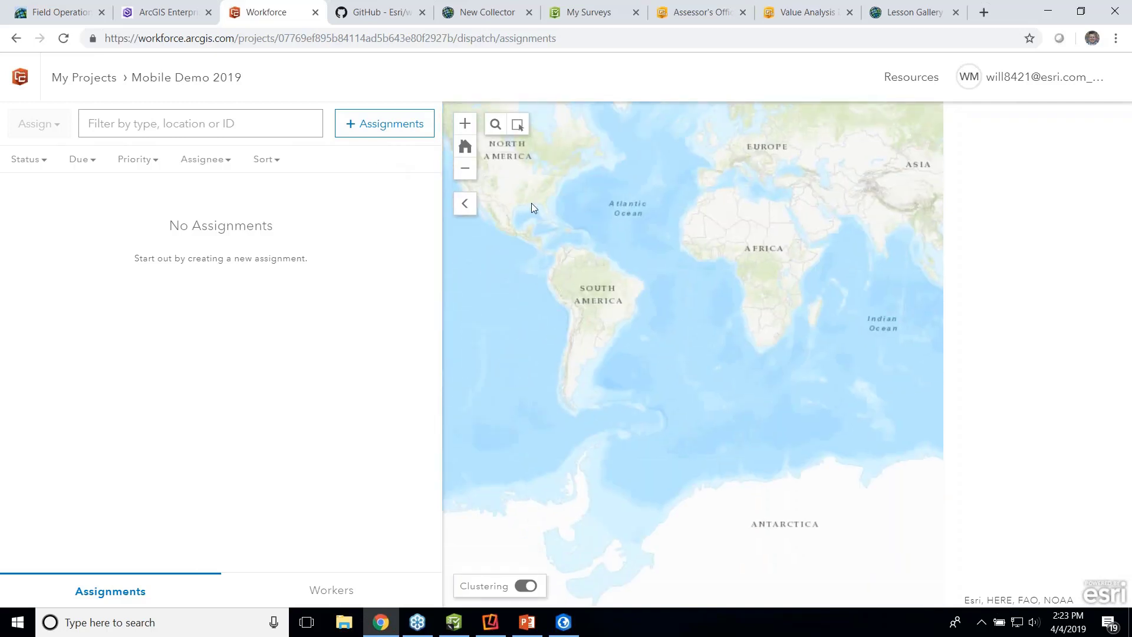
left_click_drag(536, 215, 602, 293)
scroll(602, 277, "up", 1)
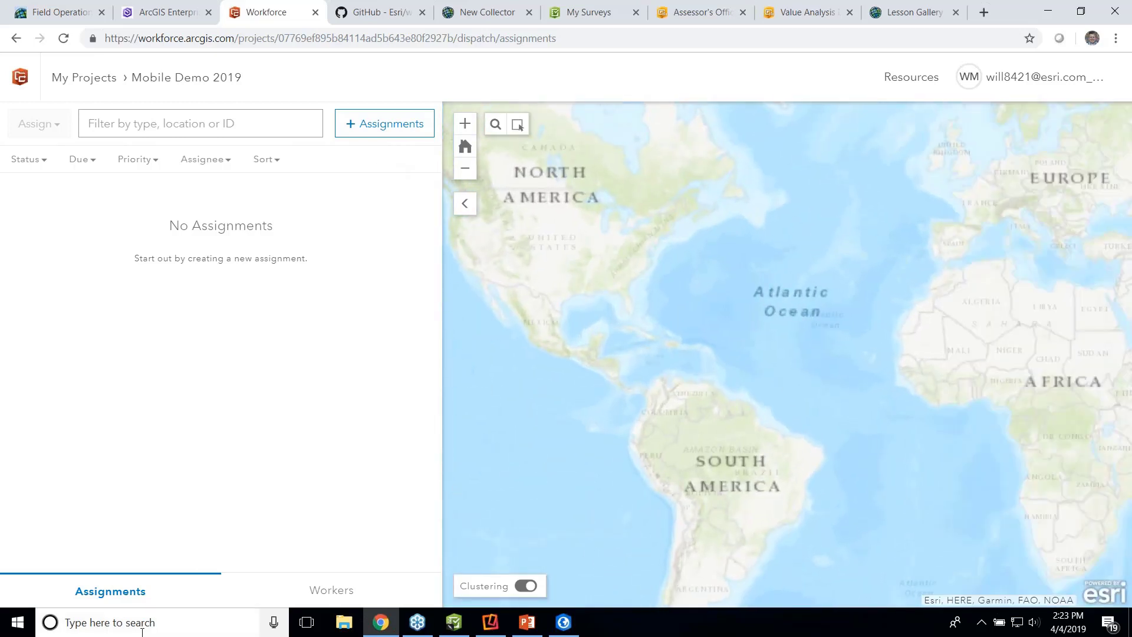
left_click(305, 594)
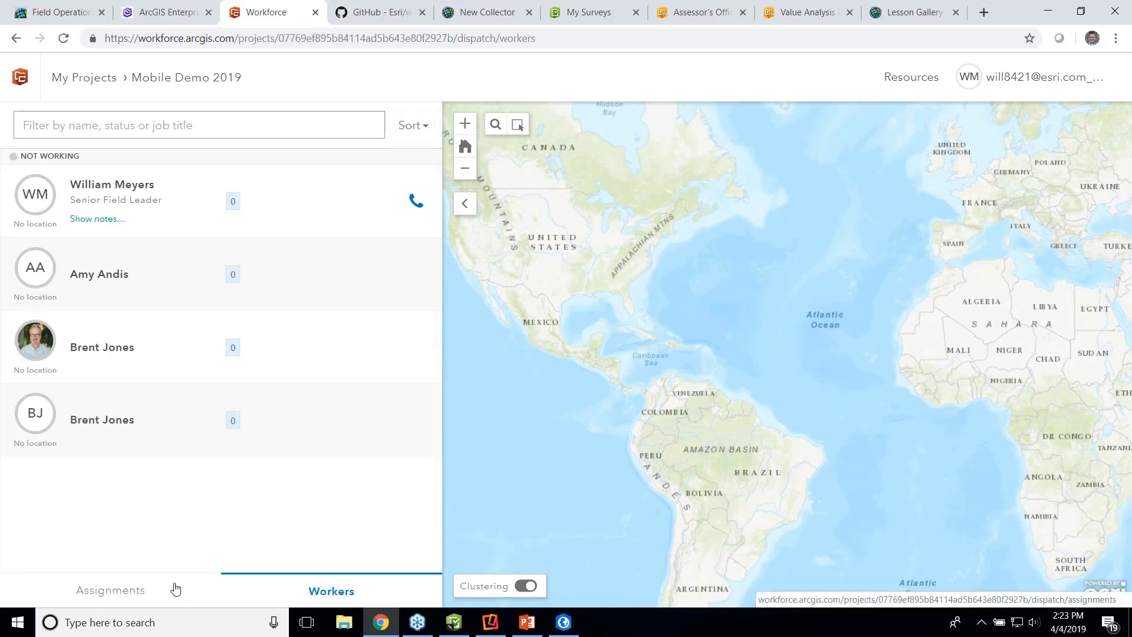
left_click(140, 588)
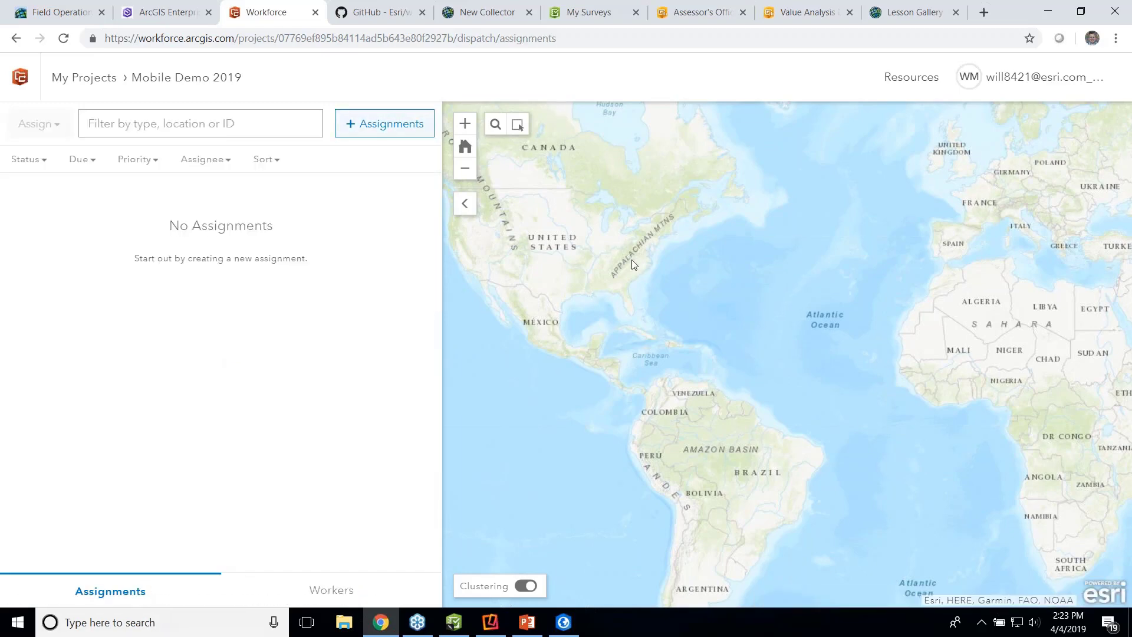
scroll(633, 264, "up", 4)
scroll(609, 378, "up", 2)
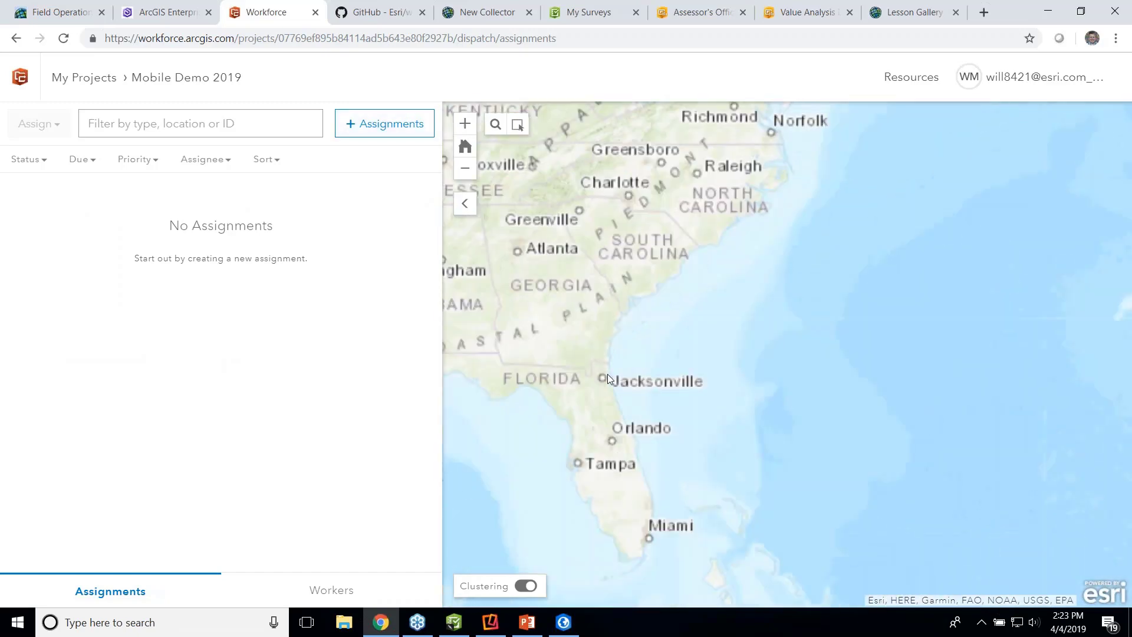
scroll(631, 396, "up", 3)
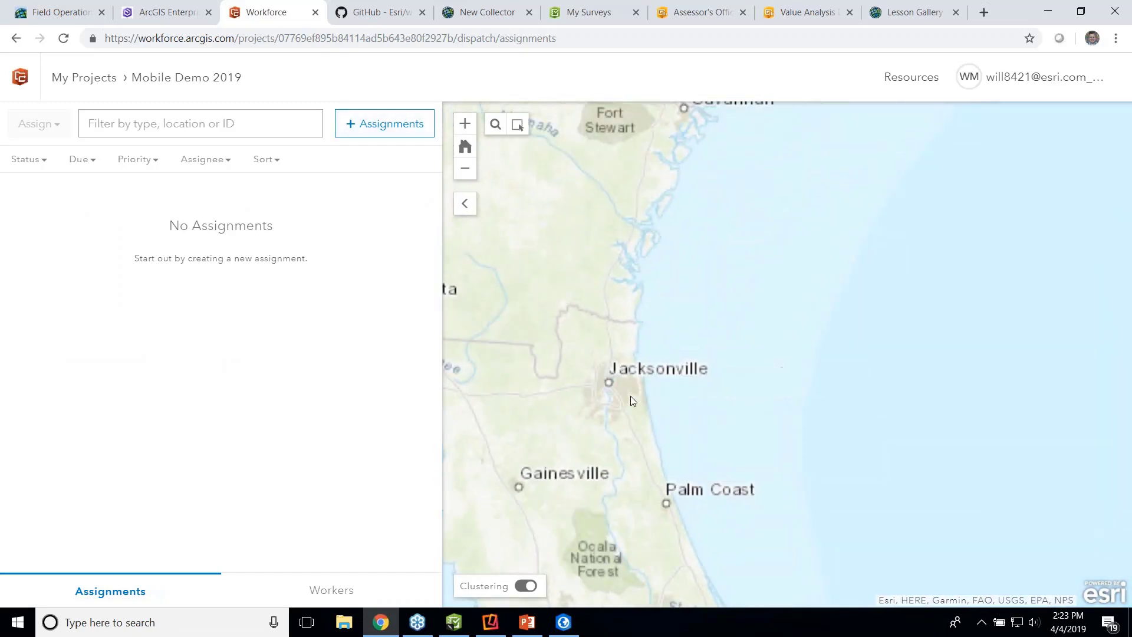
left_click_drag(632, 397, 656, 397)
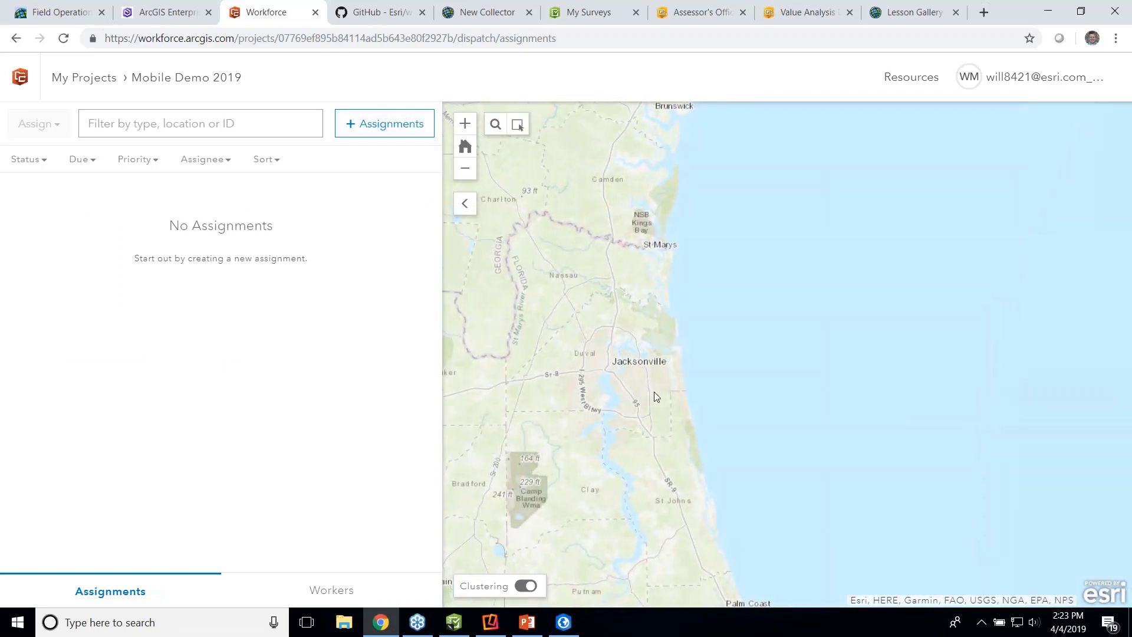
- Start a new Commercial Review assignment placed near Jacksonville on the map
left_click(362, 125)
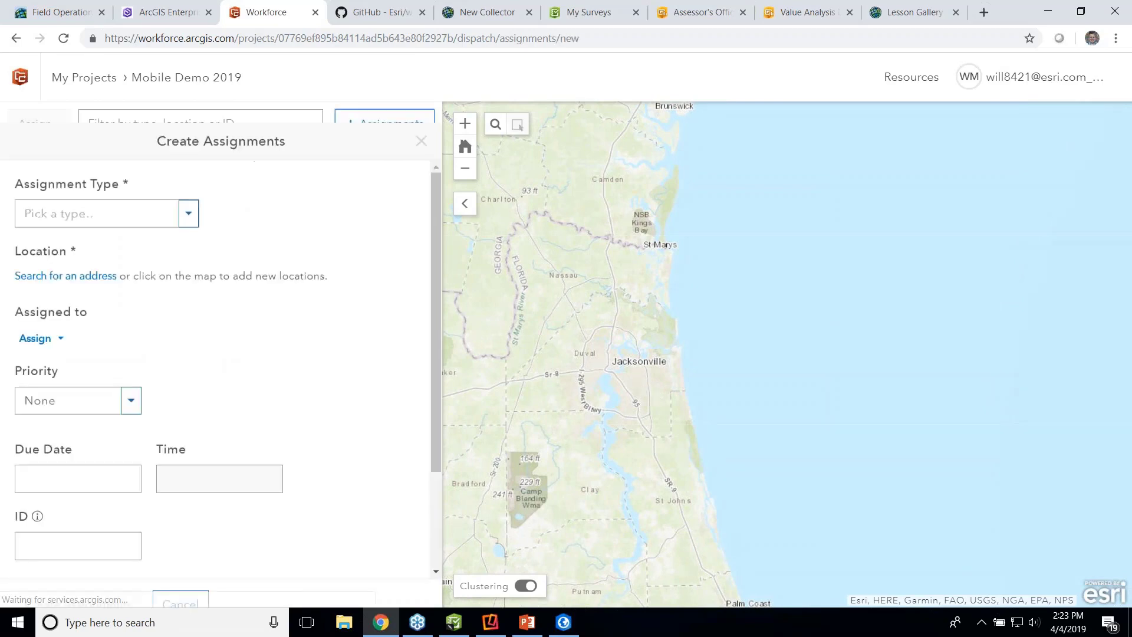
left_click(179, 191)
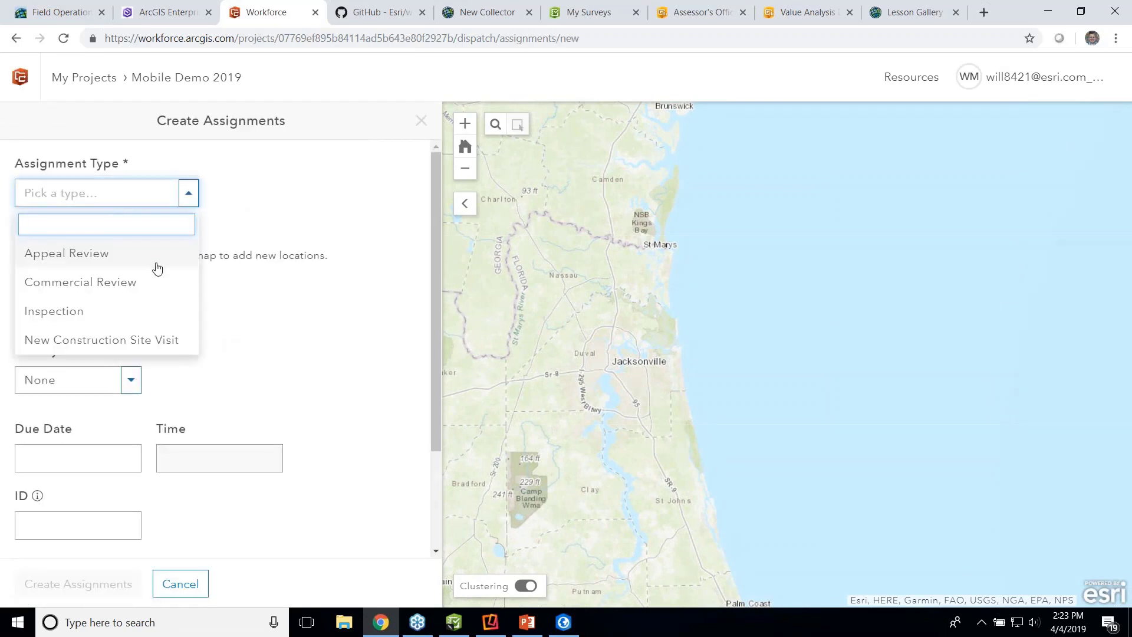
left_click(153, 286)
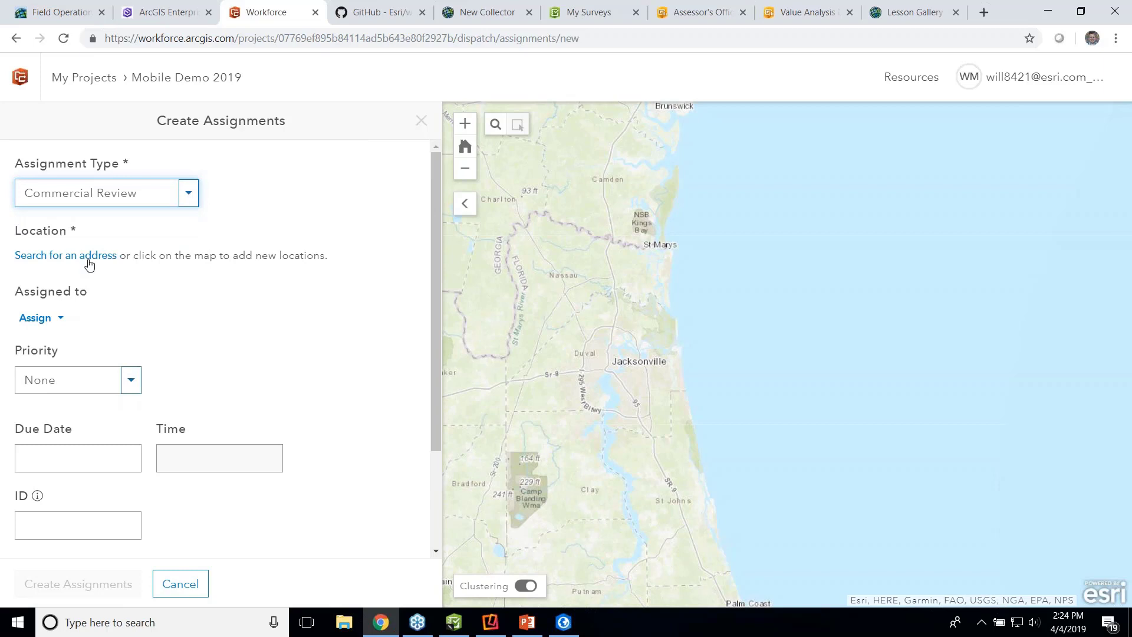
left_click(631, 384)
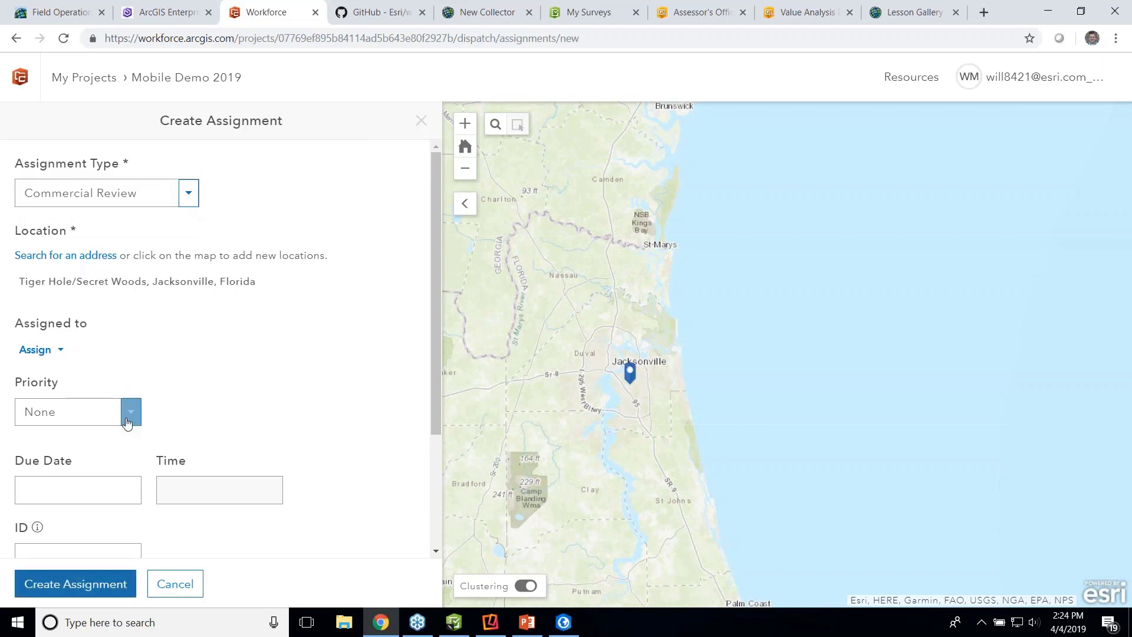
- Set the assignment's priority to Critical
left_click(129, 420)
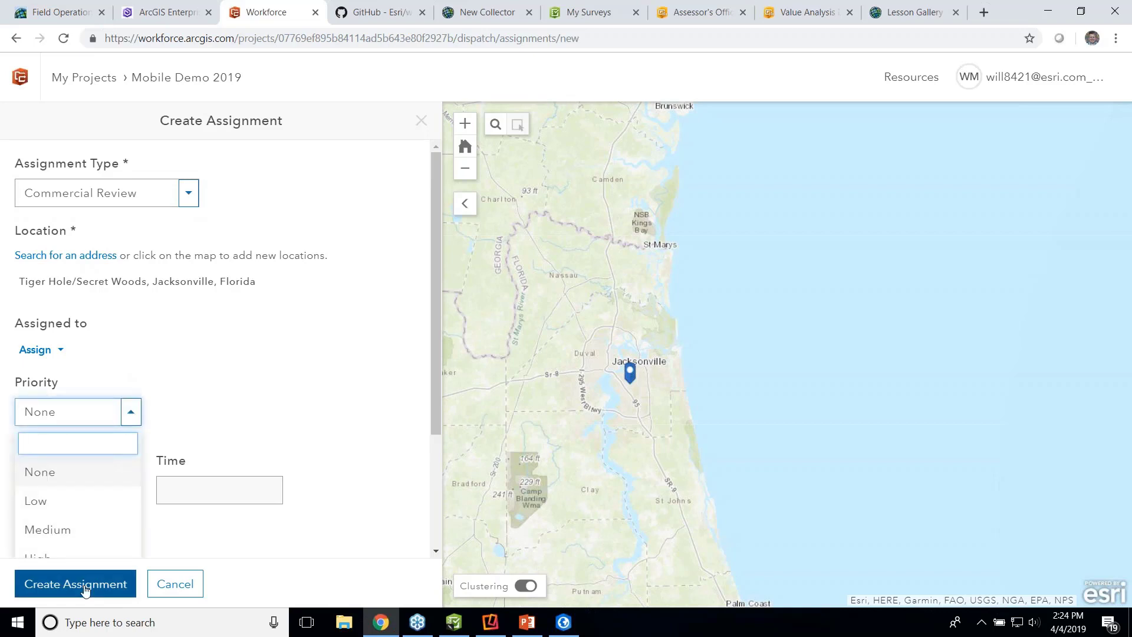
left_click(81, 553)
left_click_drag(438, 336, 438, 404)
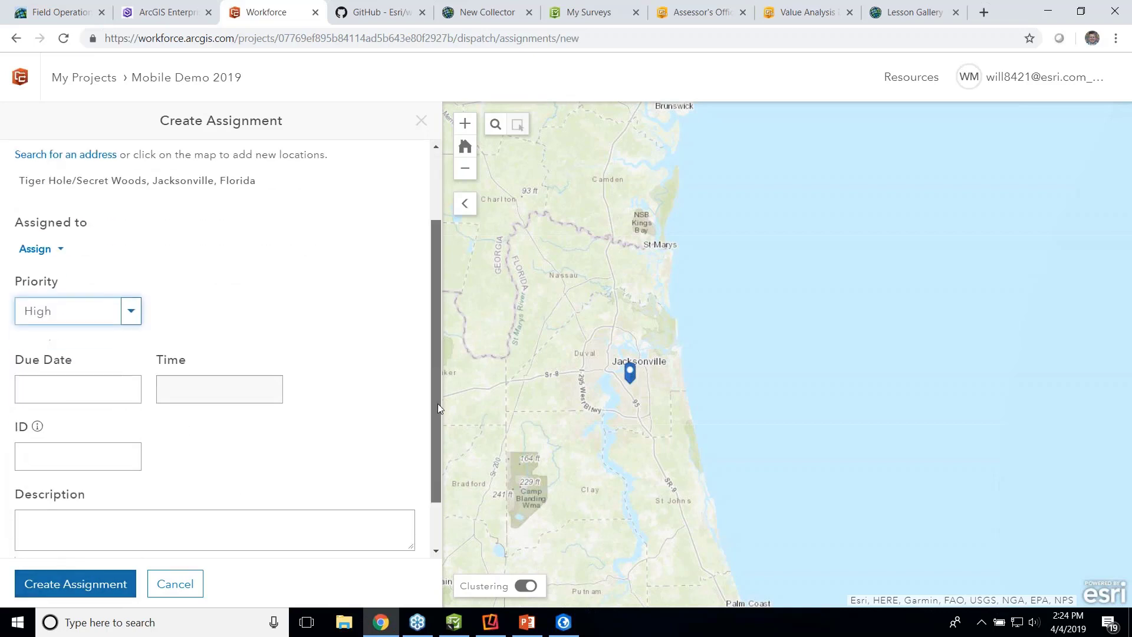
left_click(130, 307)
left_click(94, 453)
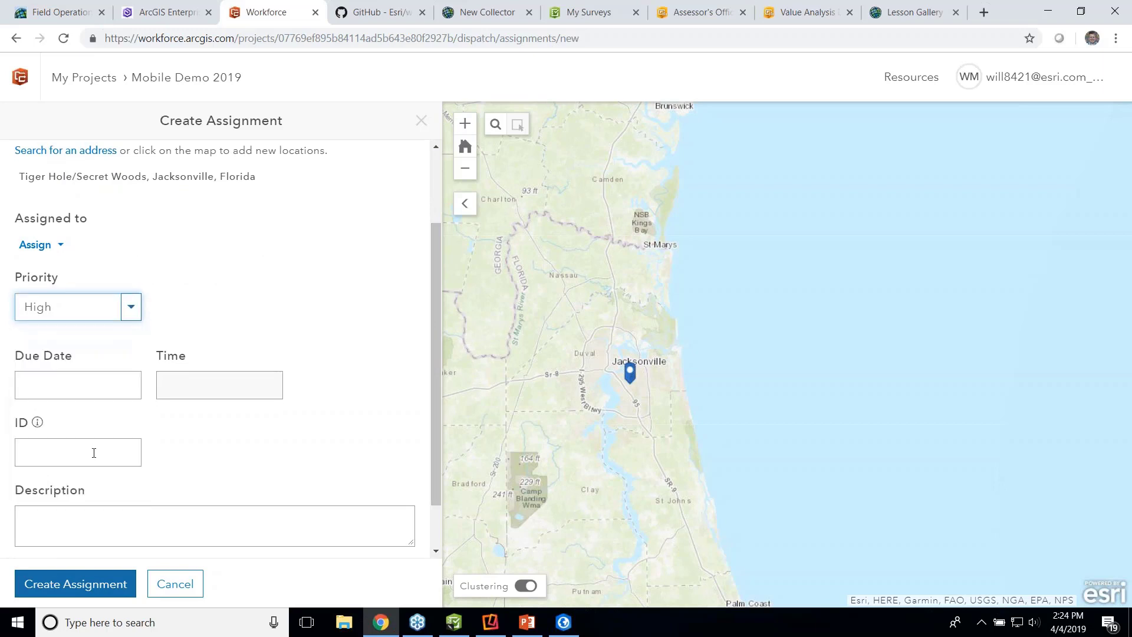
left_click(130, 307)
left_click(73, 482)
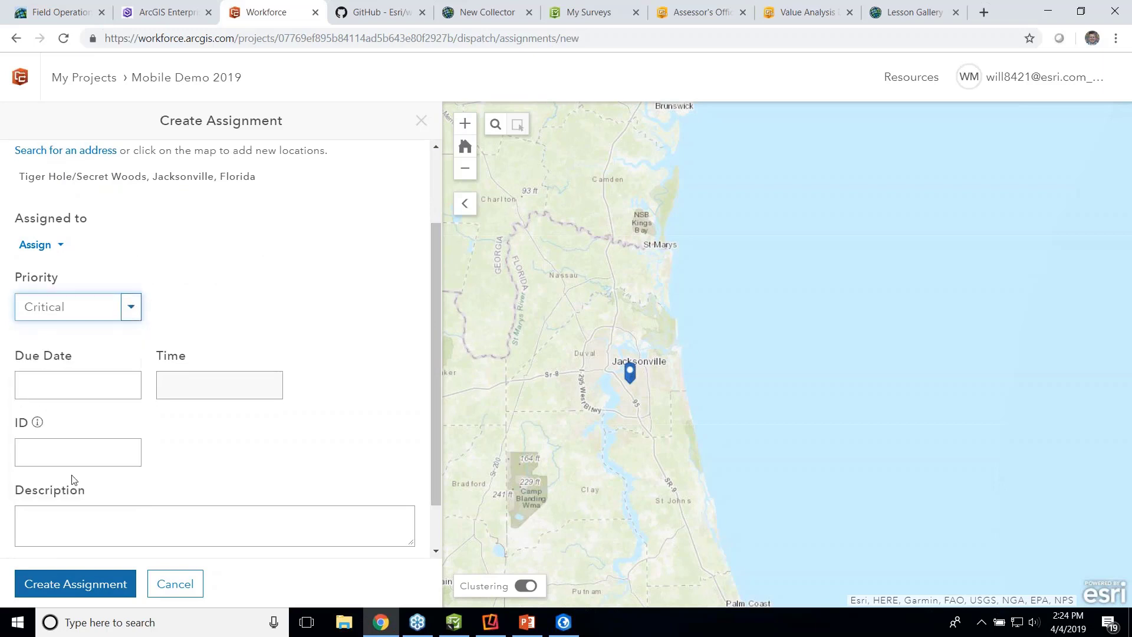
- Set the assignment's due date to April 4, 2019 at 3:00 pm
left_click(56, 390)
left_click(242, 480)
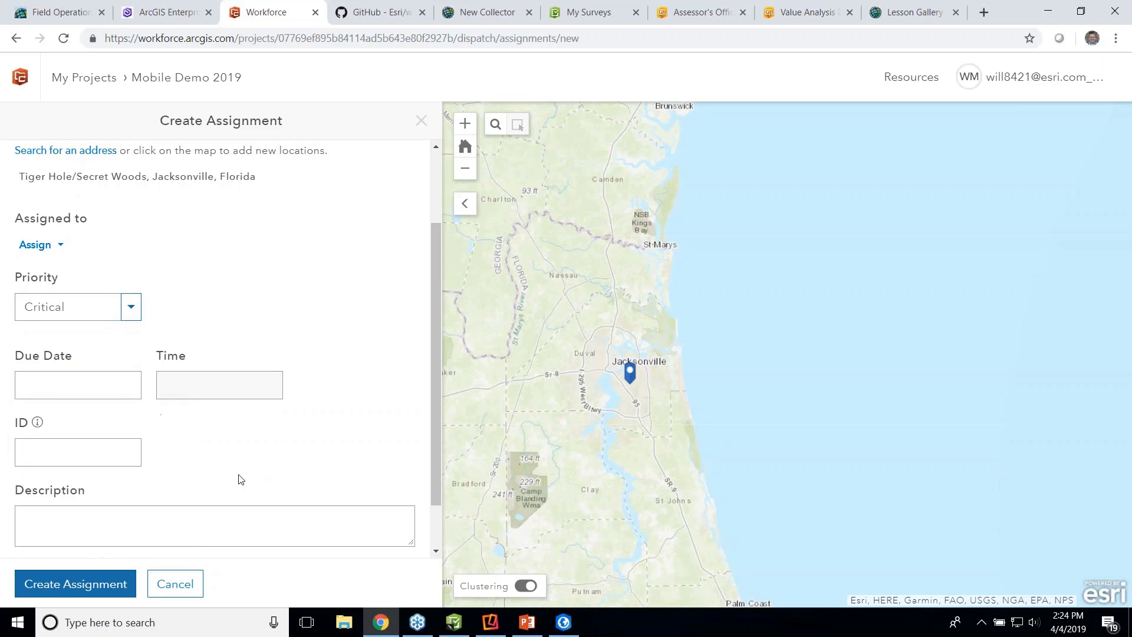
left_click(71, 372)
left_click(127, 462)
left_click(186, 387)
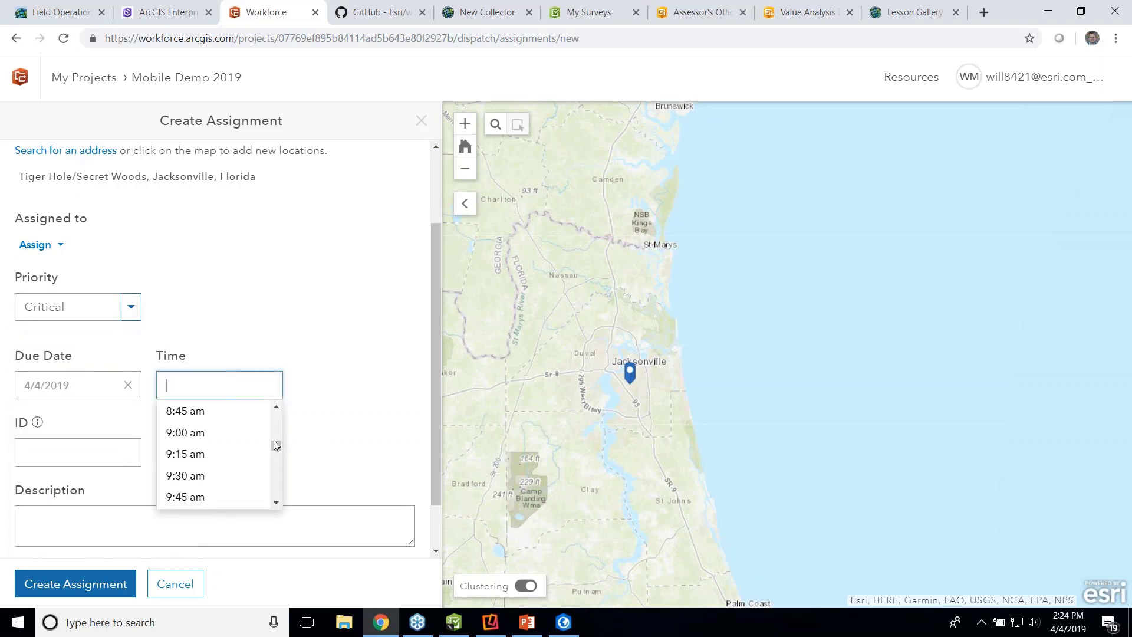
left_click_drag(276, 503, 278, 506)
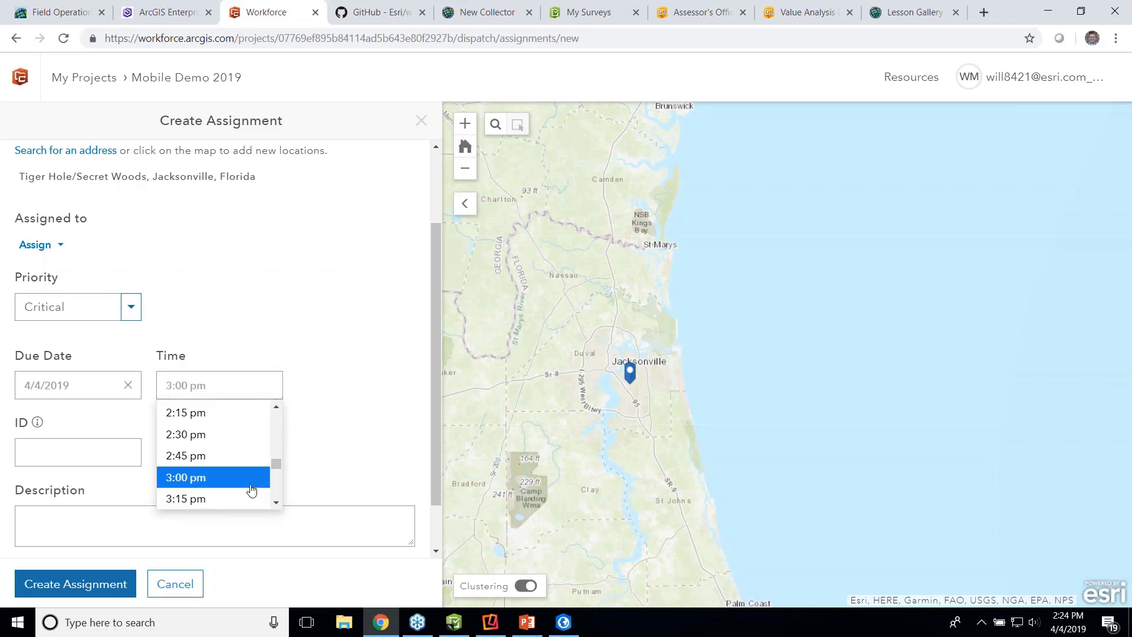
left_click(255, 482)
- Enter the description 'Review Business' and create the assignment
left_click(95, 458)
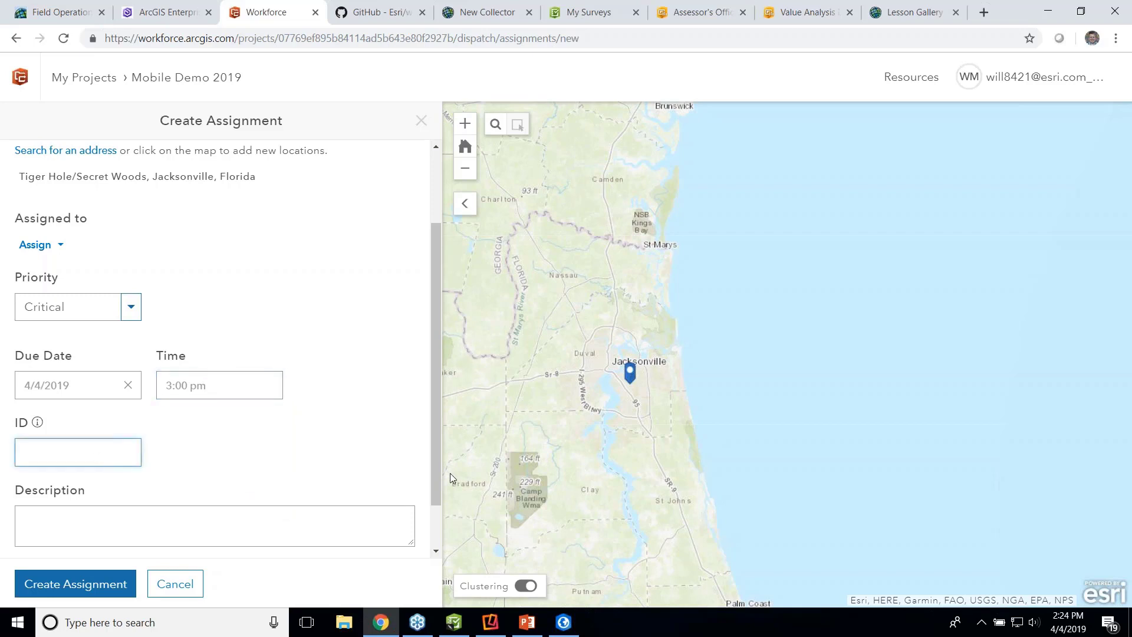
left_click_drag(439, 469, 436, 536)
left_click(208, 475)
type("Review")
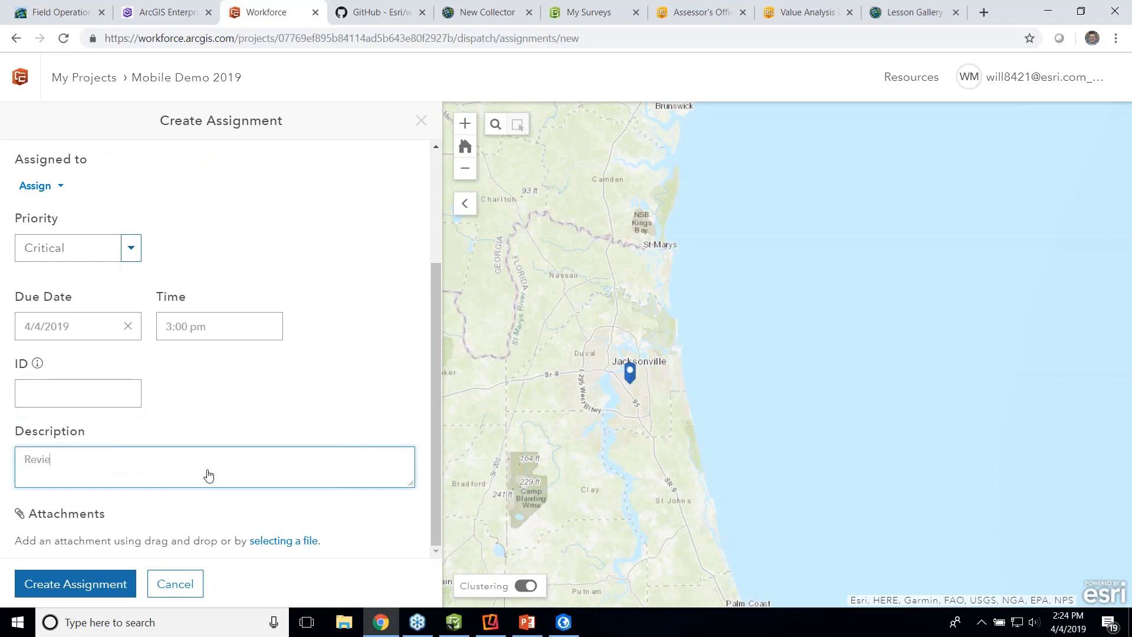
type(" Business")
left_click(103, 589)
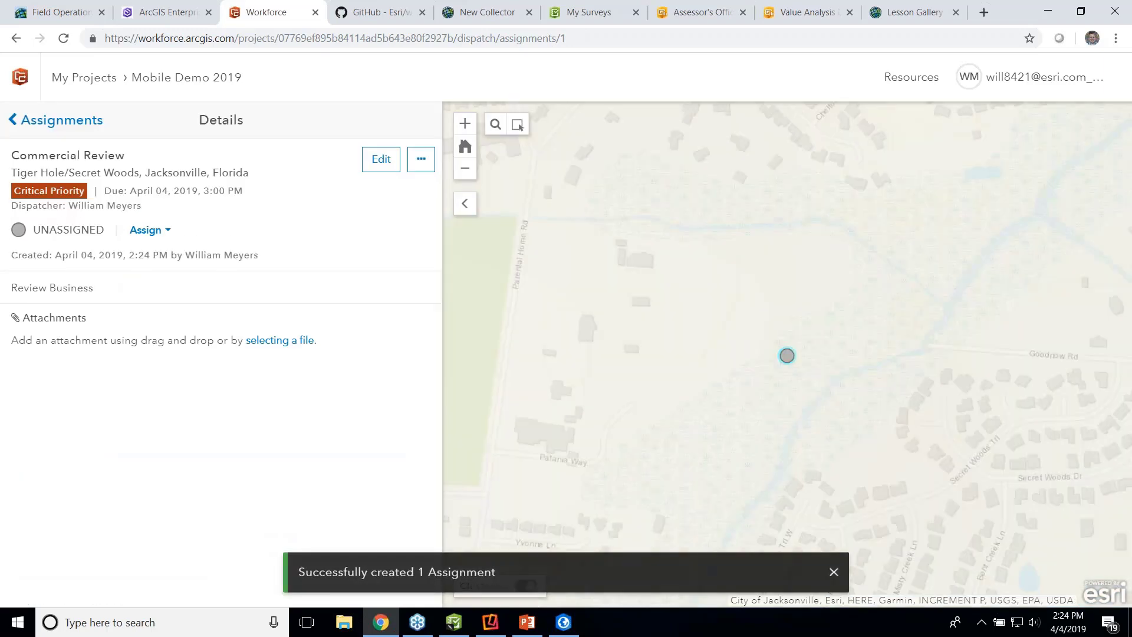
- Assign the Commercial Review assignment to the first worker in the Assign a Worker list
left_click(154, 230)
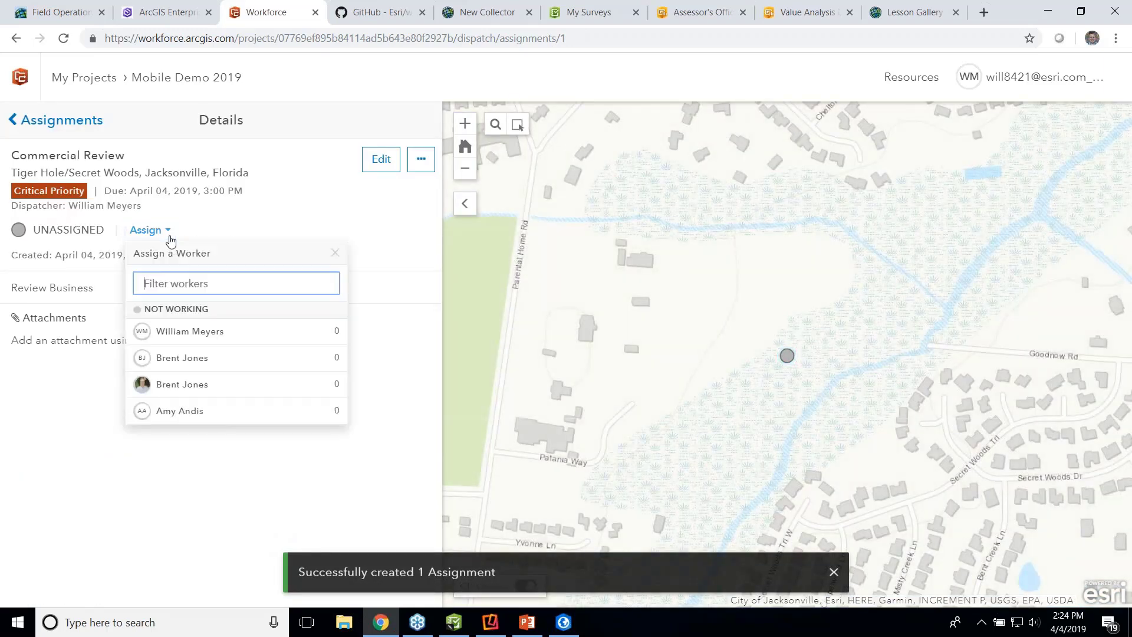
left_click(203, 334)
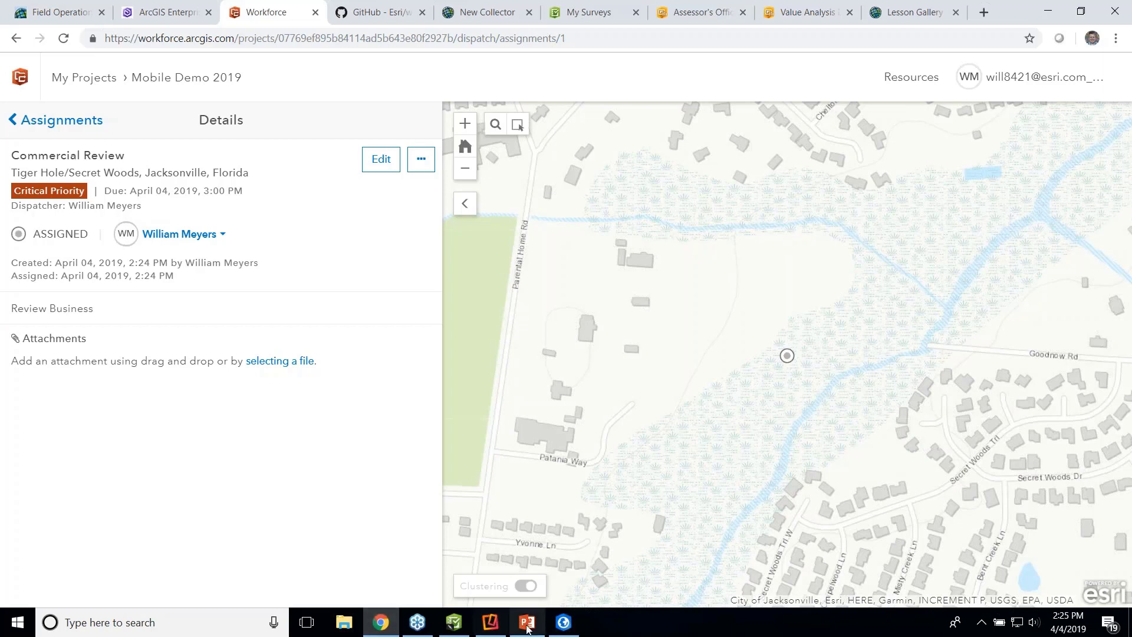
- Bring up Reflector 3 and show the mirrored Will Work Ipad screen
mouse_move(526, 629)
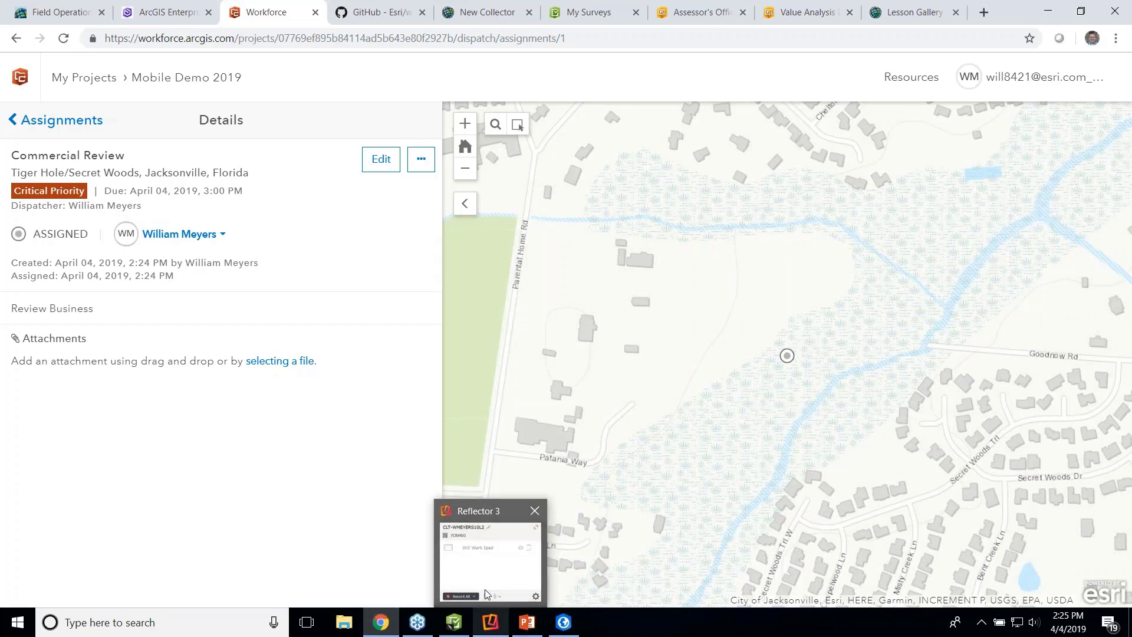
left_click(486, 589)
left_click(273, 207)
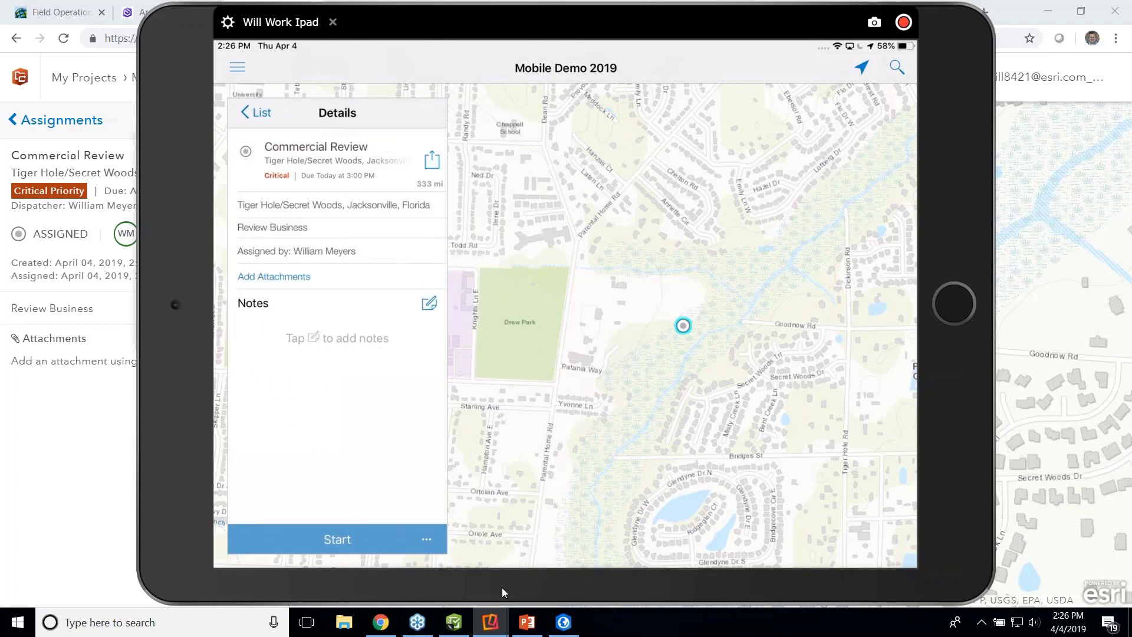
- Hide the iPad mirror and go back from the assignment details to the assignments list
mouse_move(494, 625)
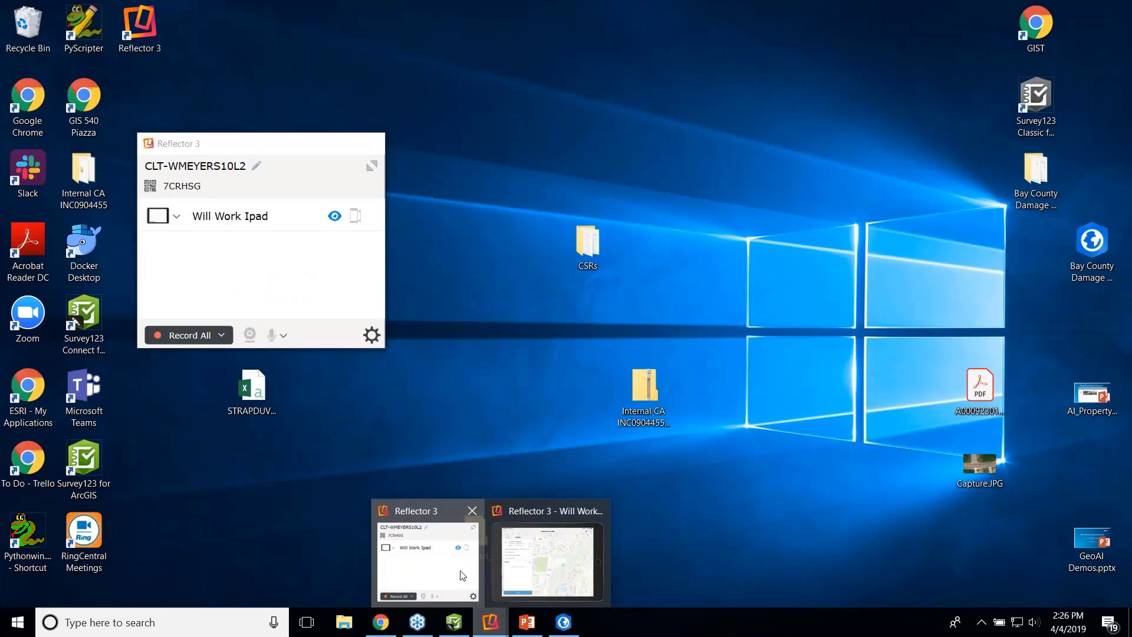
left_click(428, 555)
left_click(338, 219)
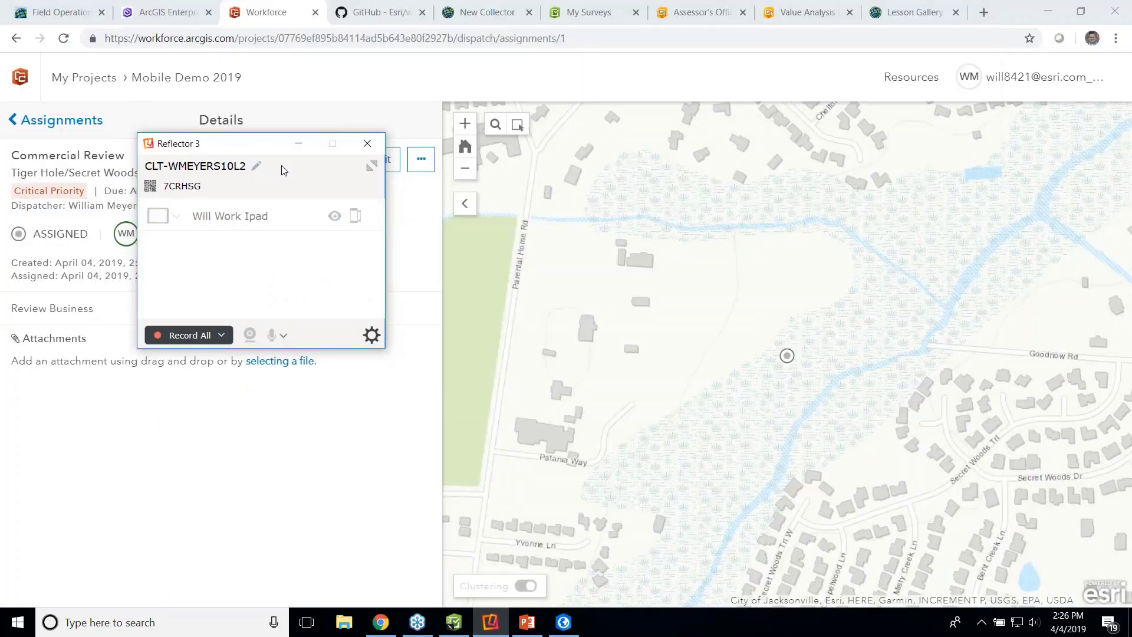
left_click(299, 145)
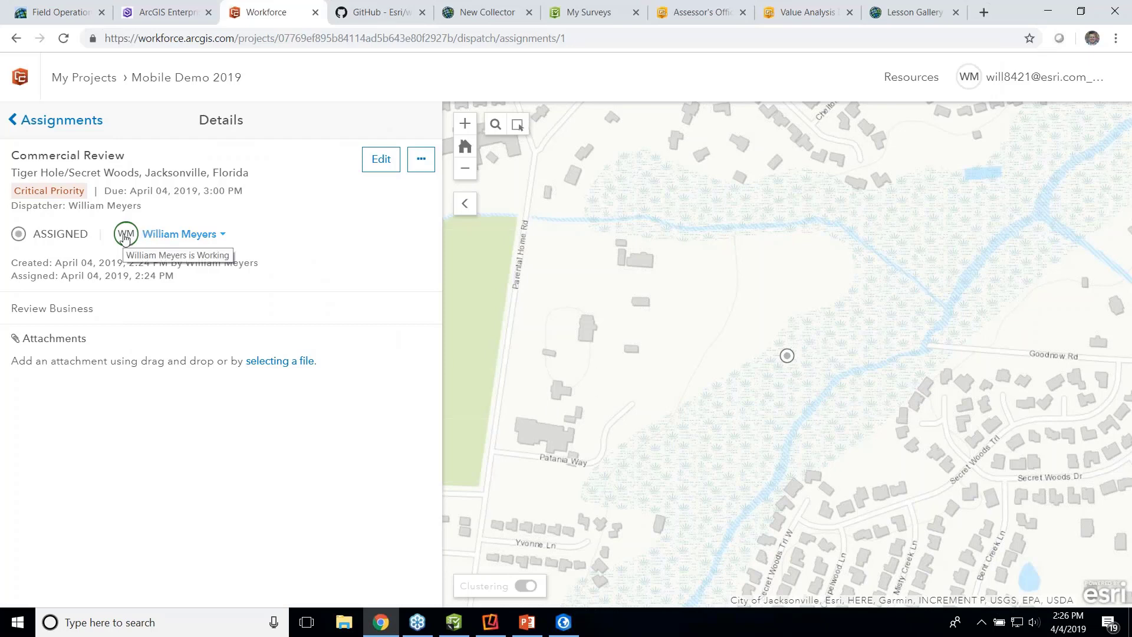
left_click(17, 120)
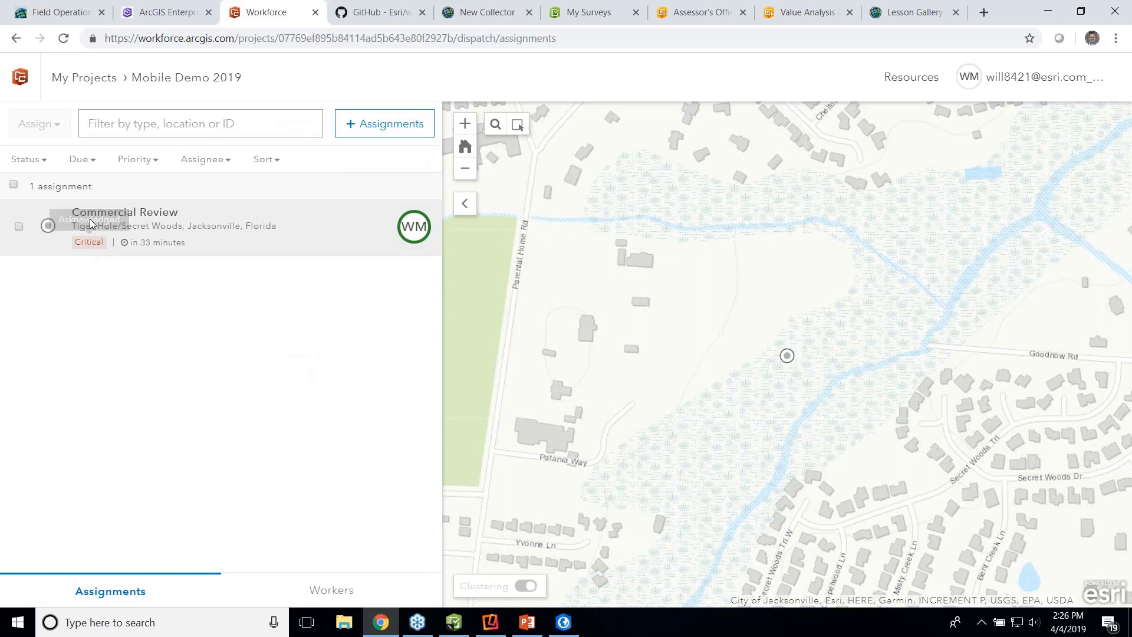
- Zoom the map out to the Southeast US from the Workers list, then return to Assignments
left_click(358, 594)
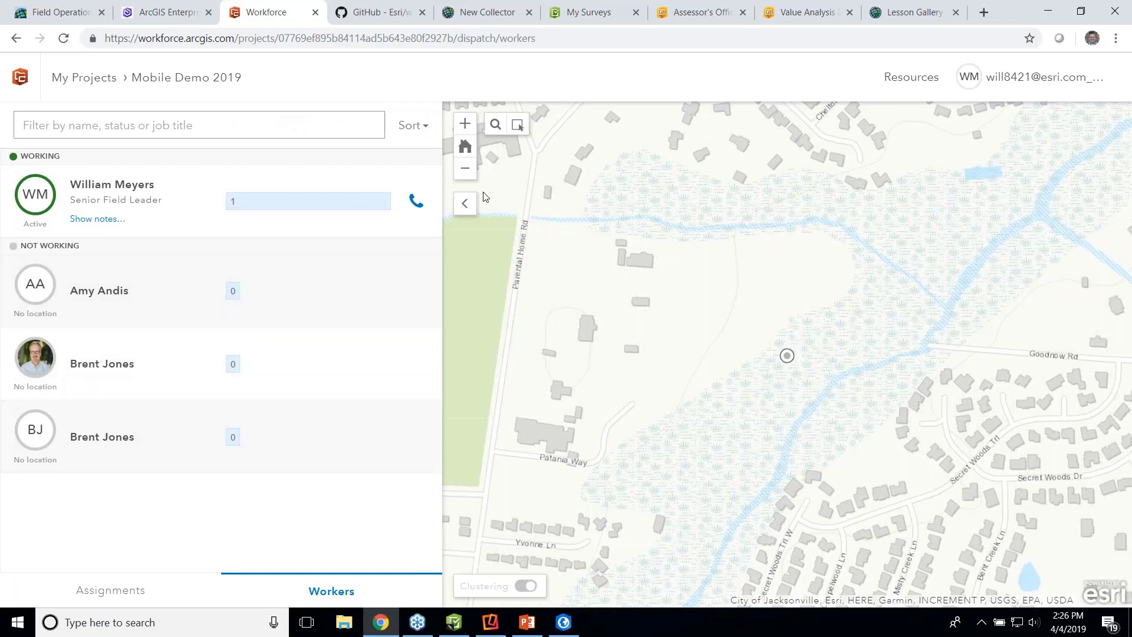
left_click(466, 171)
left_click(465, 171)
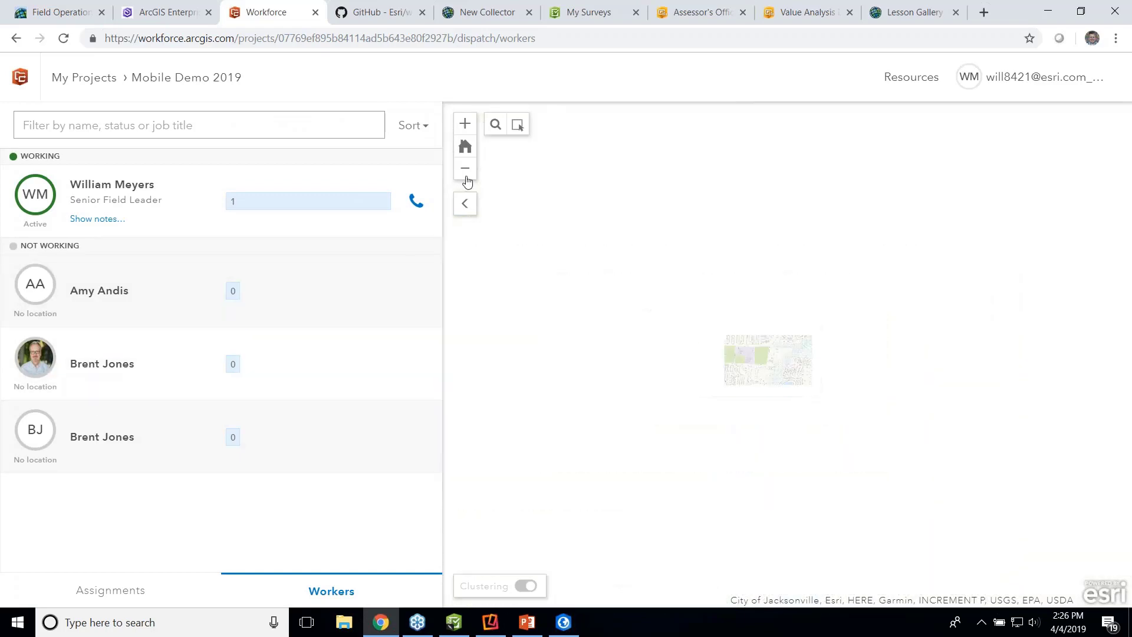
left_click(466, 171)
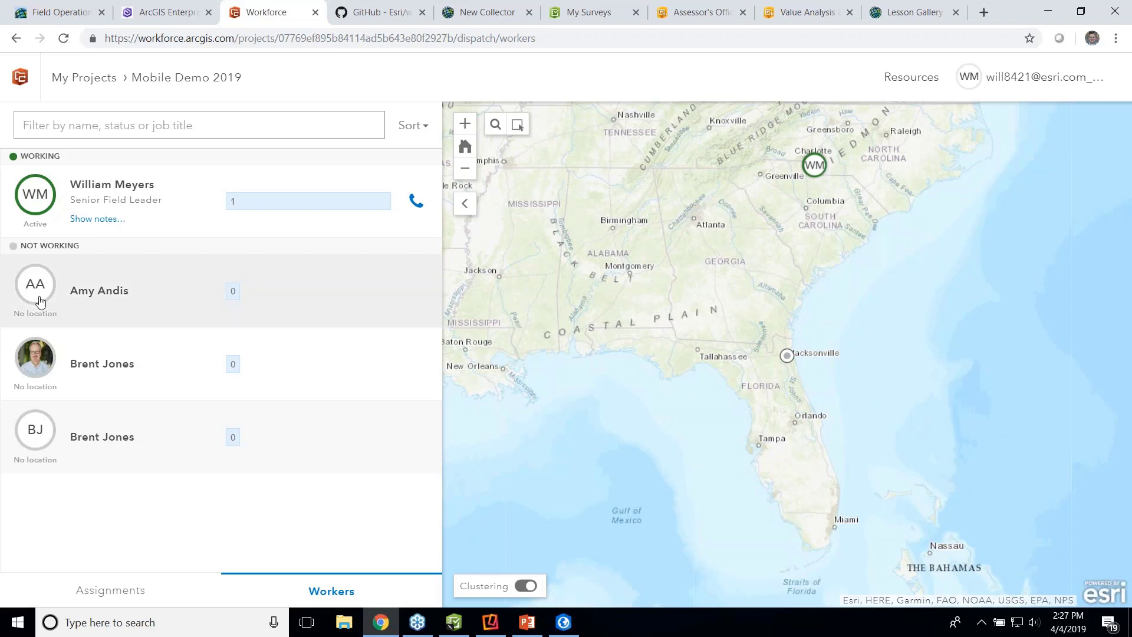
left_click(114, 597)
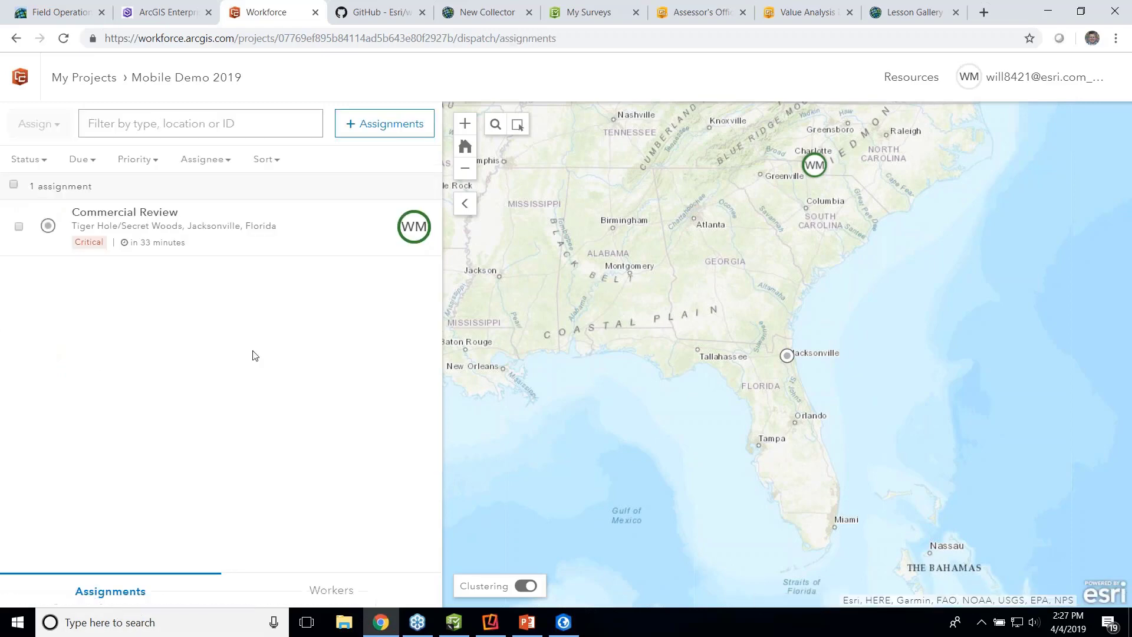
- Show the Will Work Ipad mirror beside the web app, with the web app on the Workers list
left_click(490, 622)
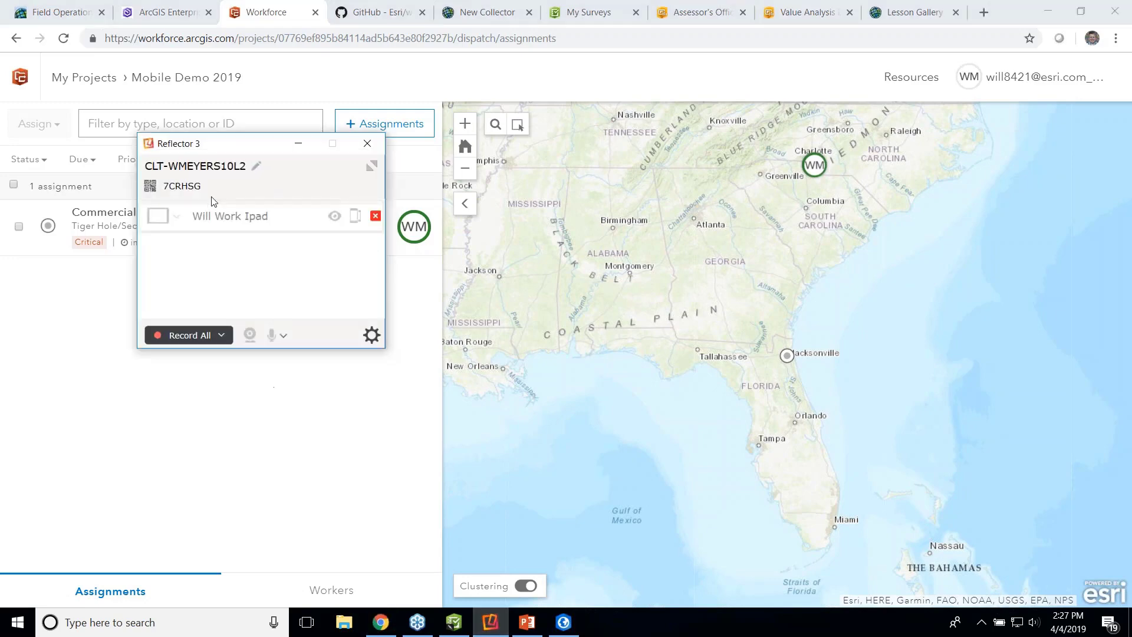
left_click(335, 217)
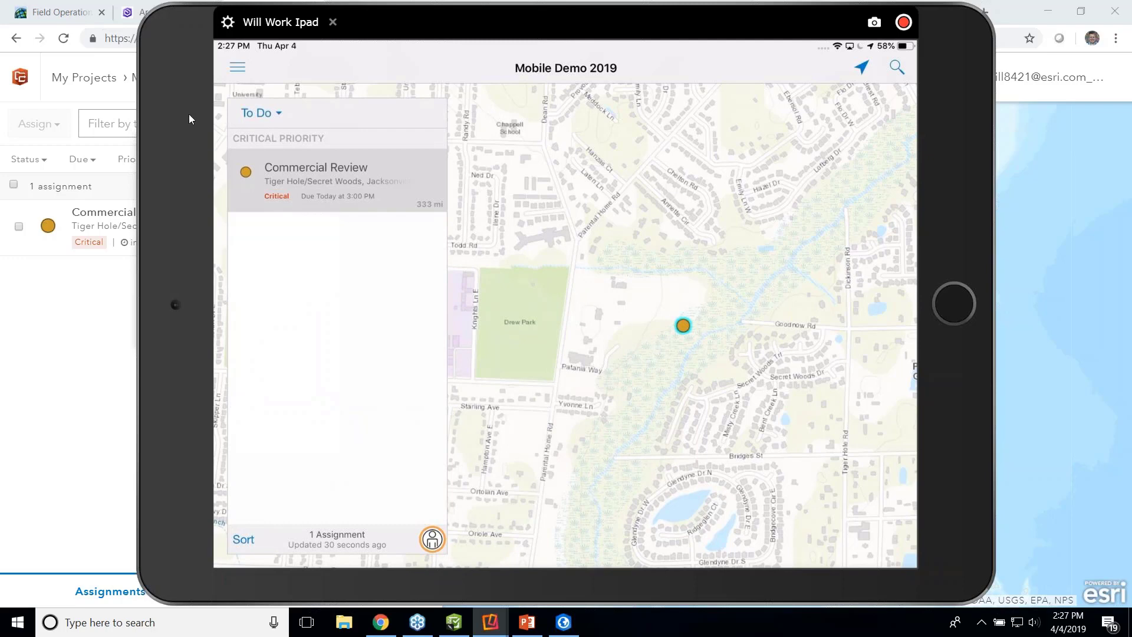
left_click_drag(189, 115, 404, 133)
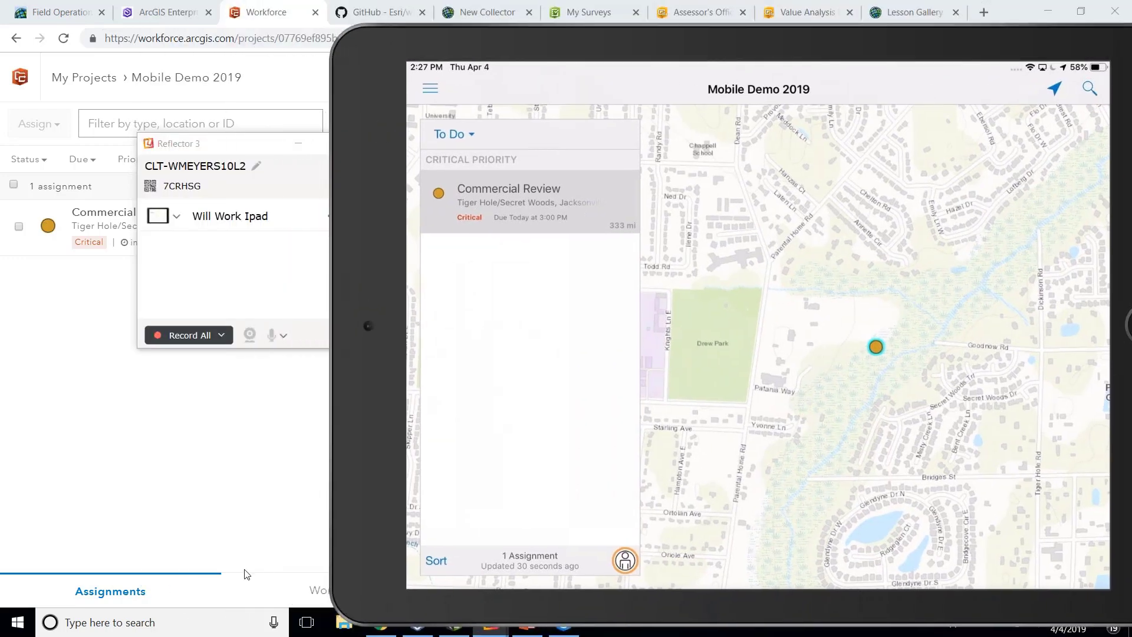
left_click(301, 594)
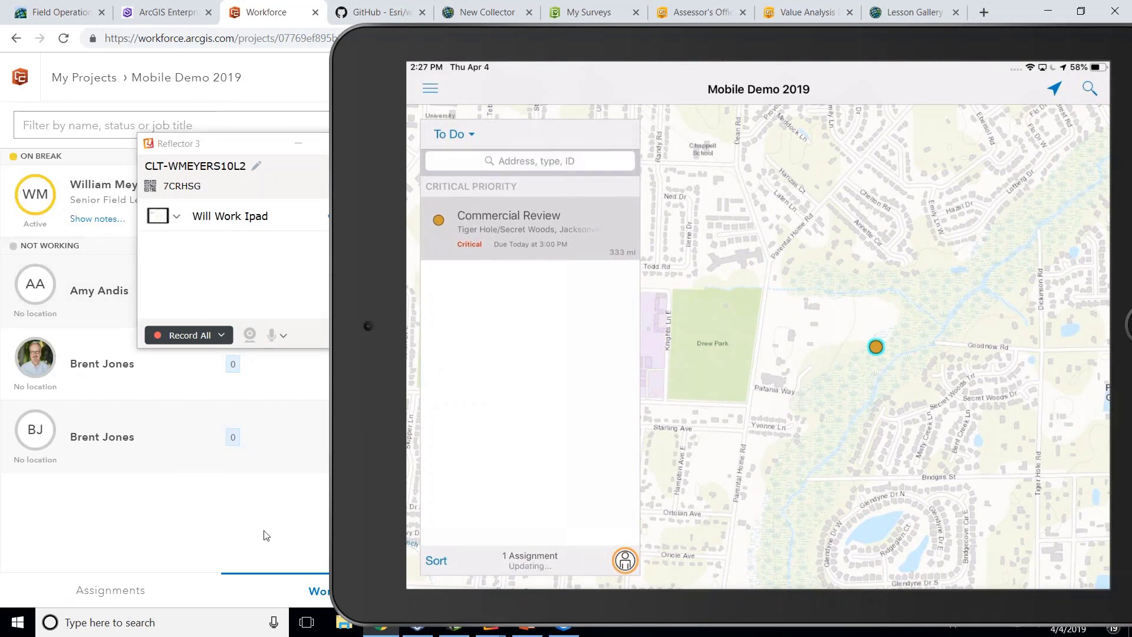
left_click(298, 147)
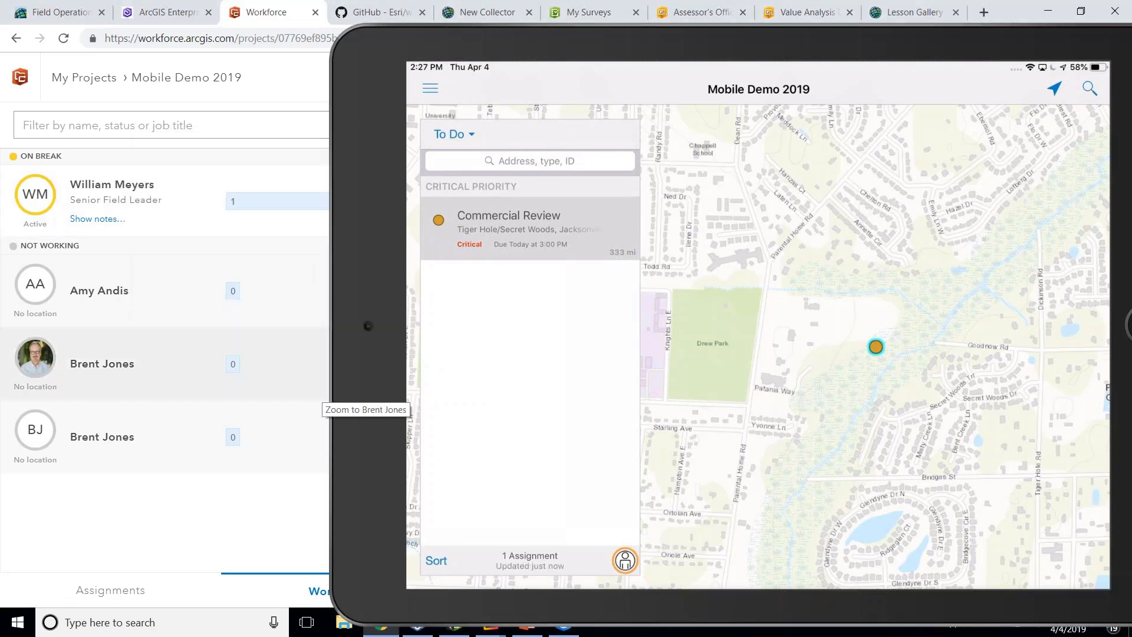
mouse_move(651, 441)
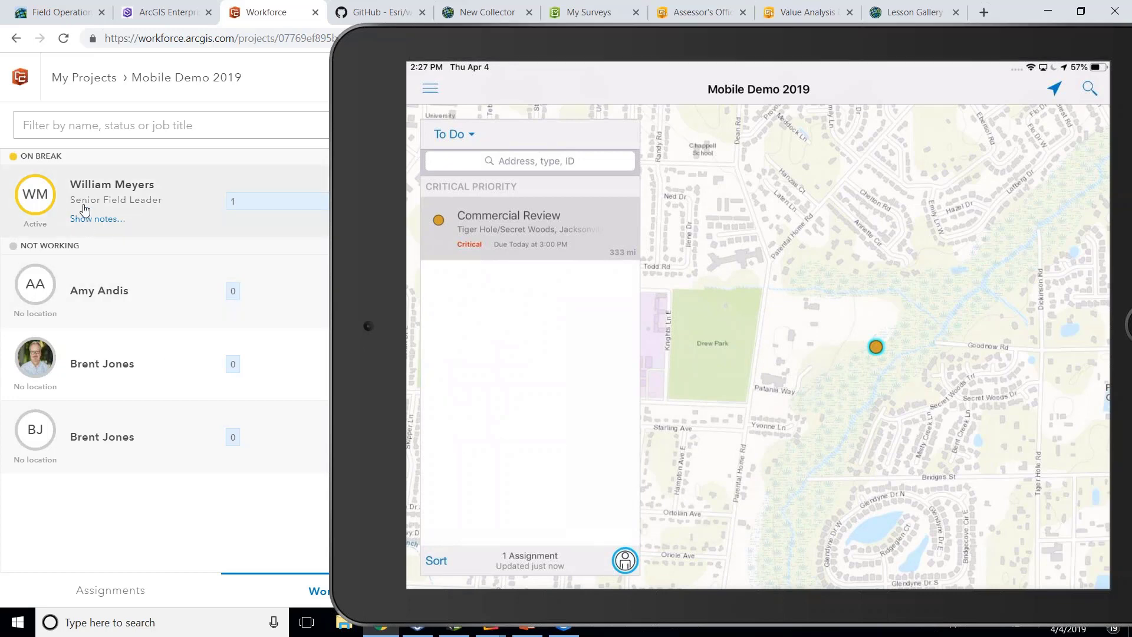
- Switch the web app to the Assignments list to see Commercial Review completed
left_click(130, 600)
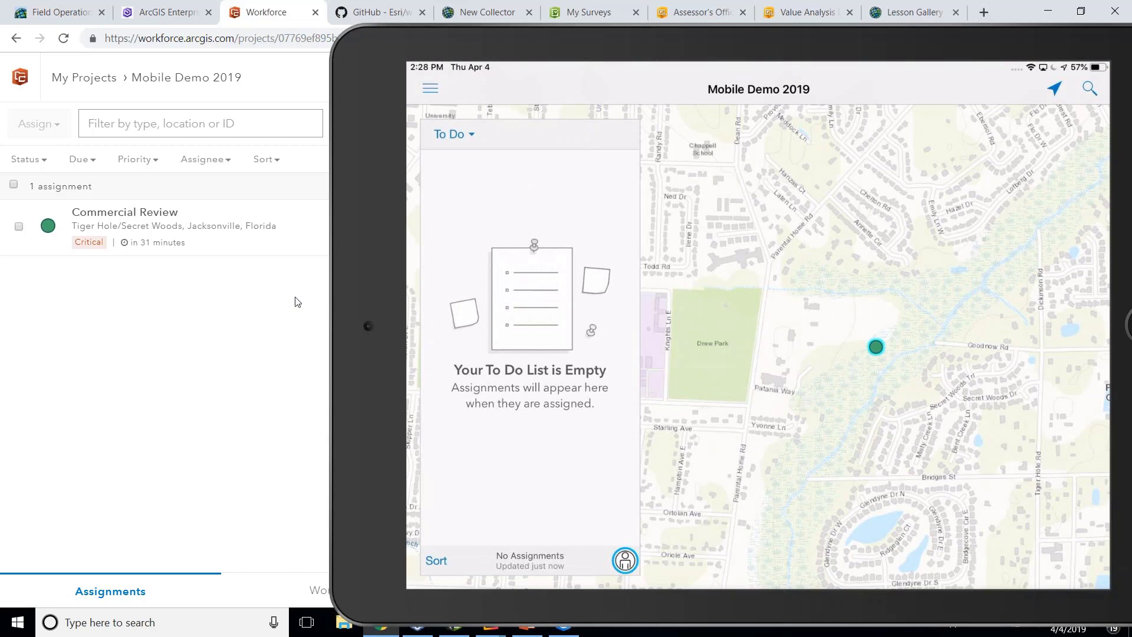
- Move the iPad mirror down and zoom the map to the Commercial Review assignment
mouse_move(344, 223)
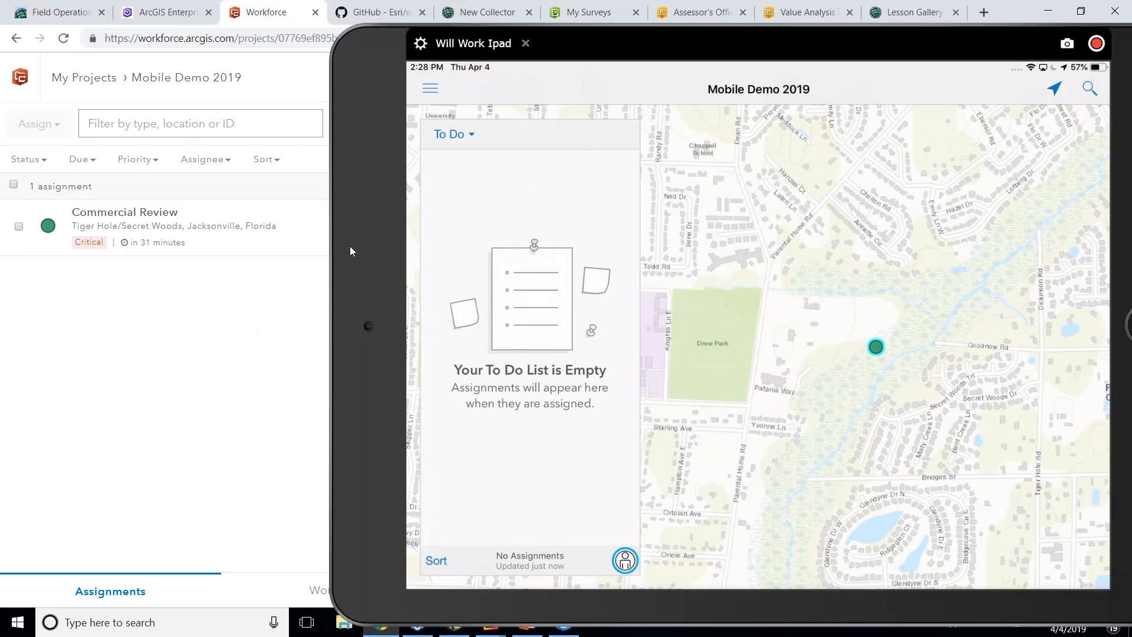
left_click_drag(351, 250, 397, 634)
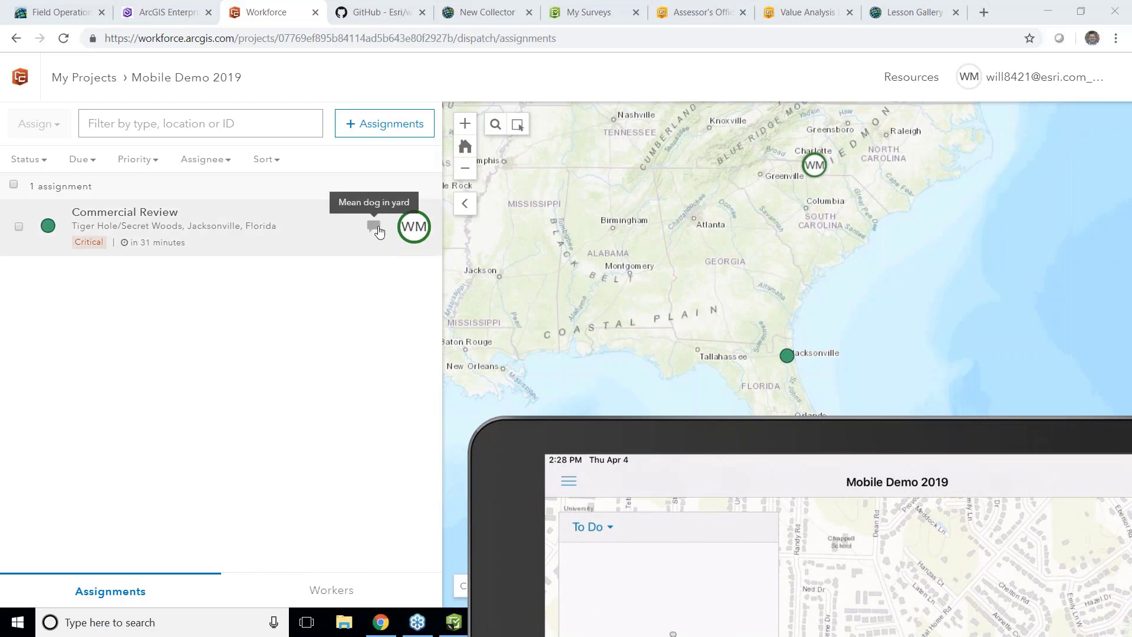
left_click(379, 232)
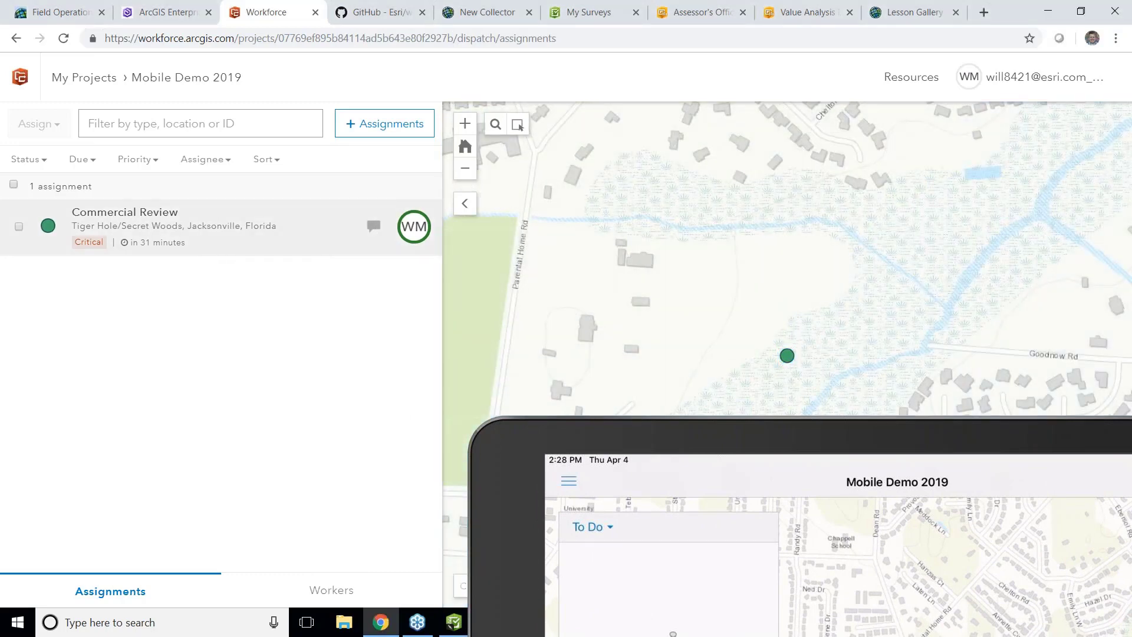
- Try the Status filter with Completed and Unassigned, then clear all filters and stow the mirror
left_click(37, 160)
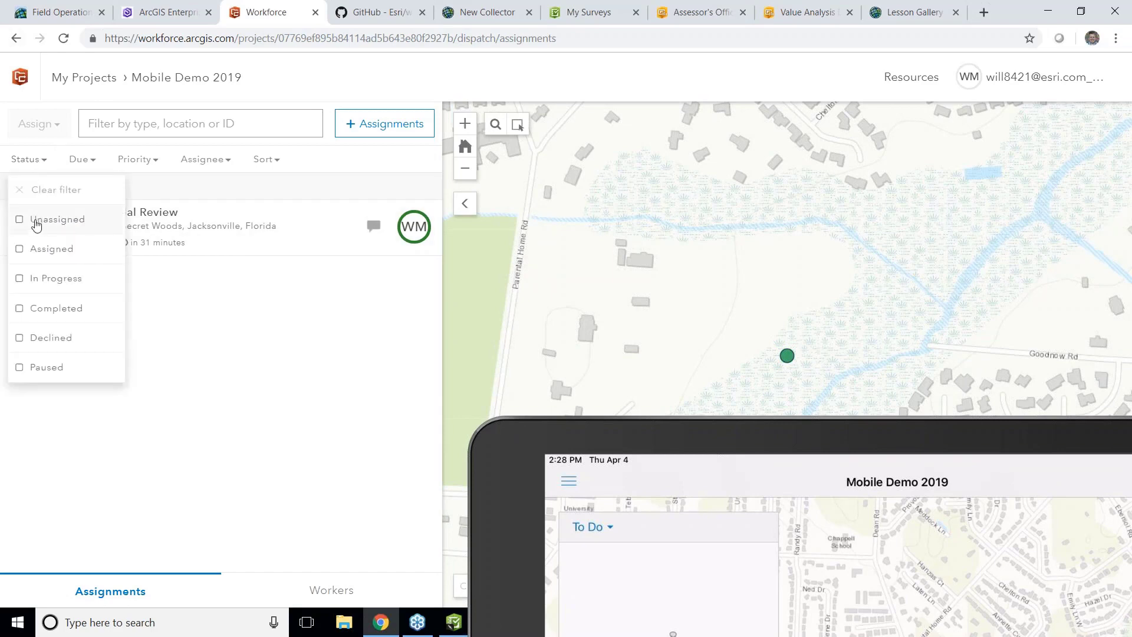
left_click(25, 308)
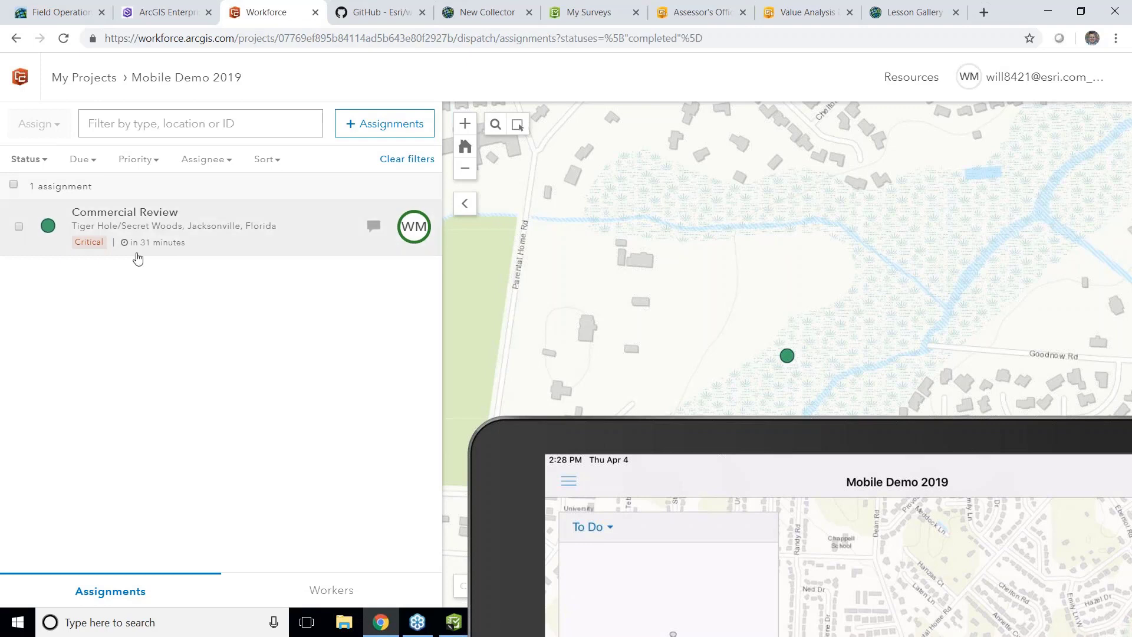
left_click(28, 160)
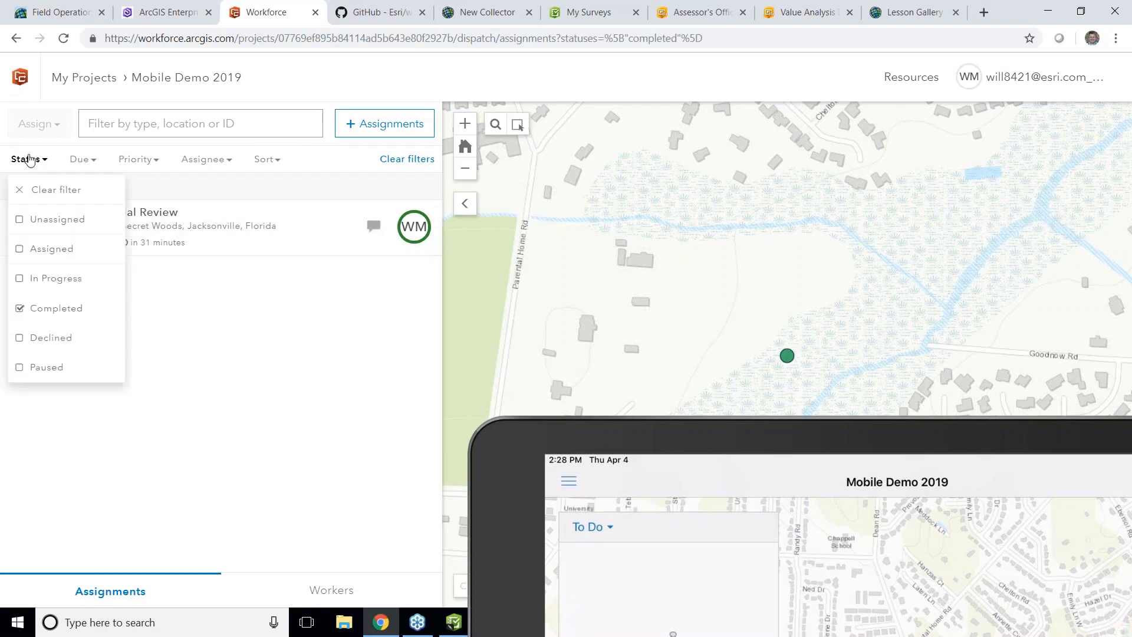
left_click(44, 192)
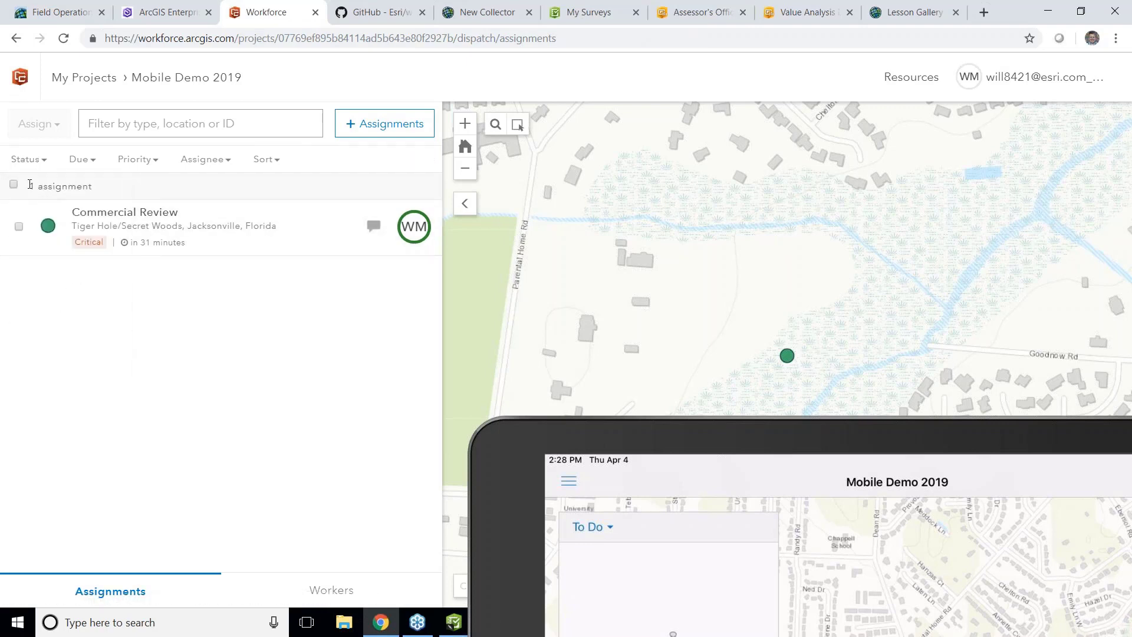
left_click(29, 160)
left_click(33, 220)
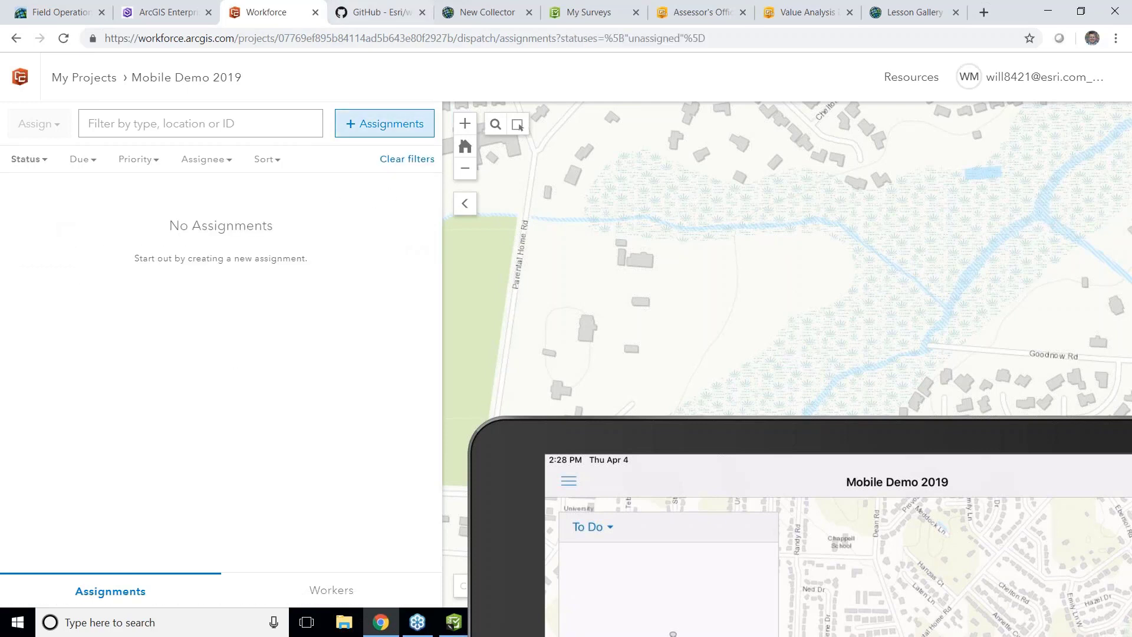
left_click(406, 159)
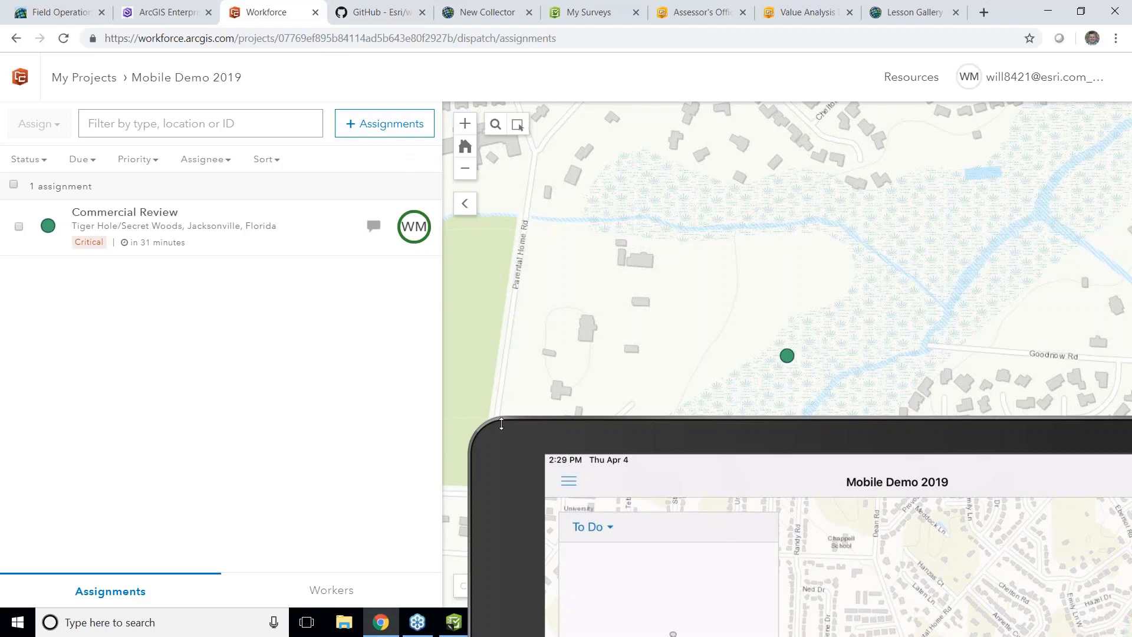
left_click_drag(498, 421, 227, 13)
left_click_drag(223, 96, 221, 631)
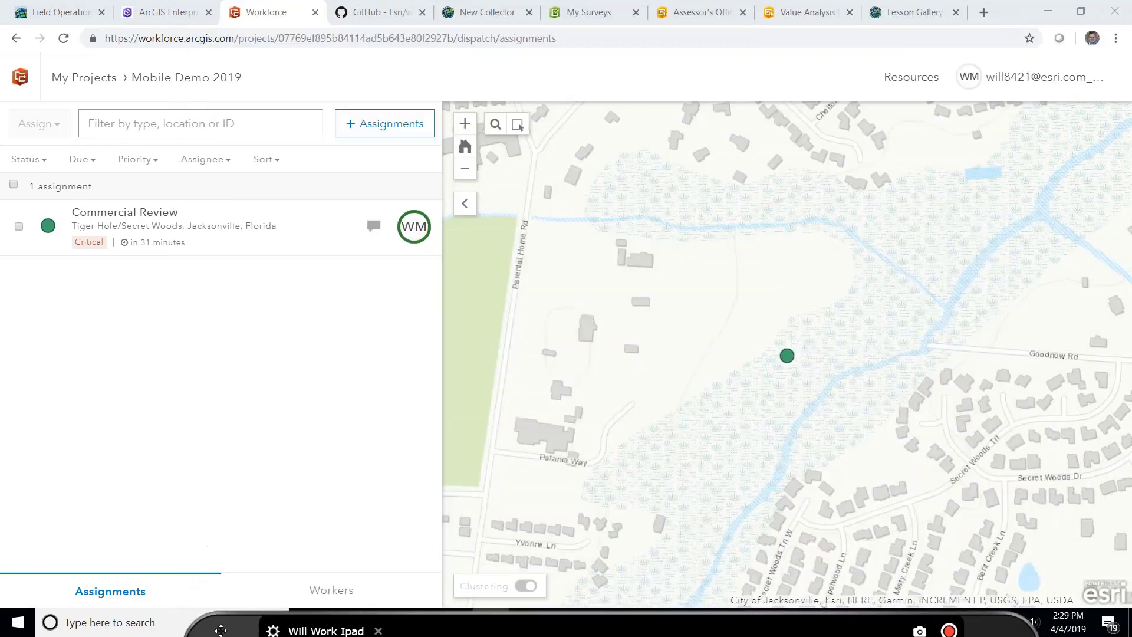
- Open GitHub's UC 2018 integrating_workforce_demo_theatre folder, then raise the iPad mirror to the top
left_click(392, 19)
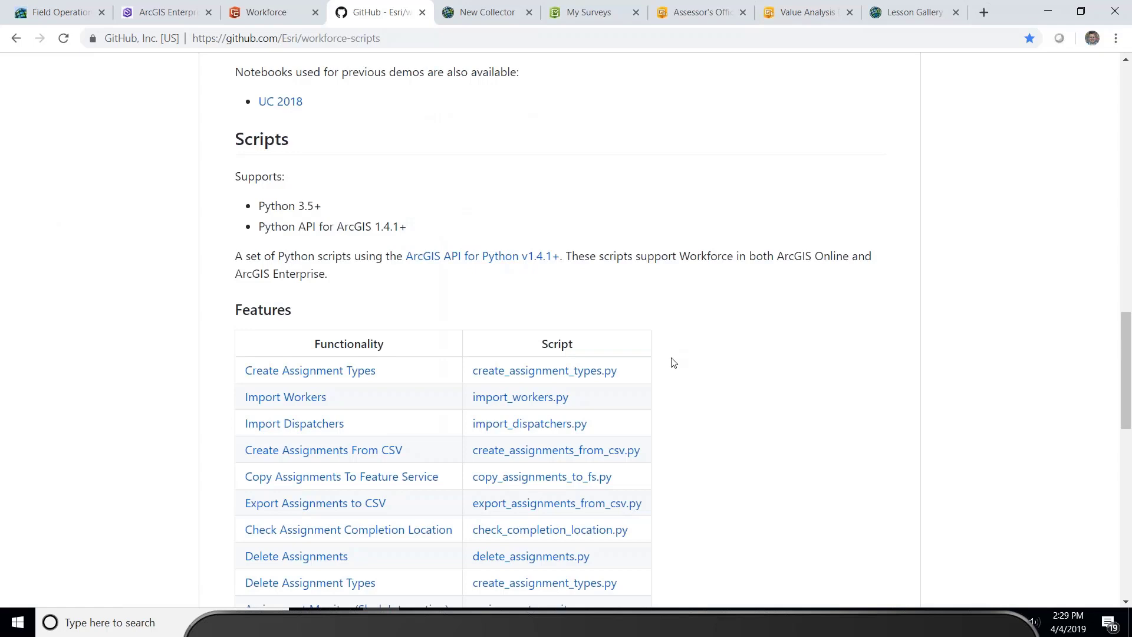
left_click(282, 107)
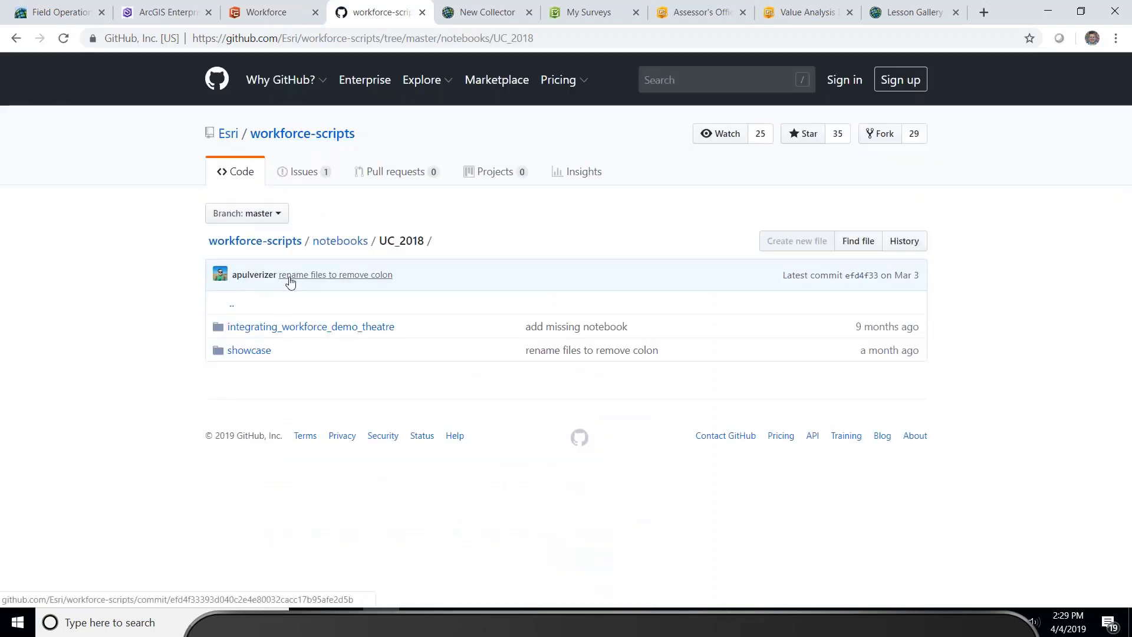
left_click(297, 331)
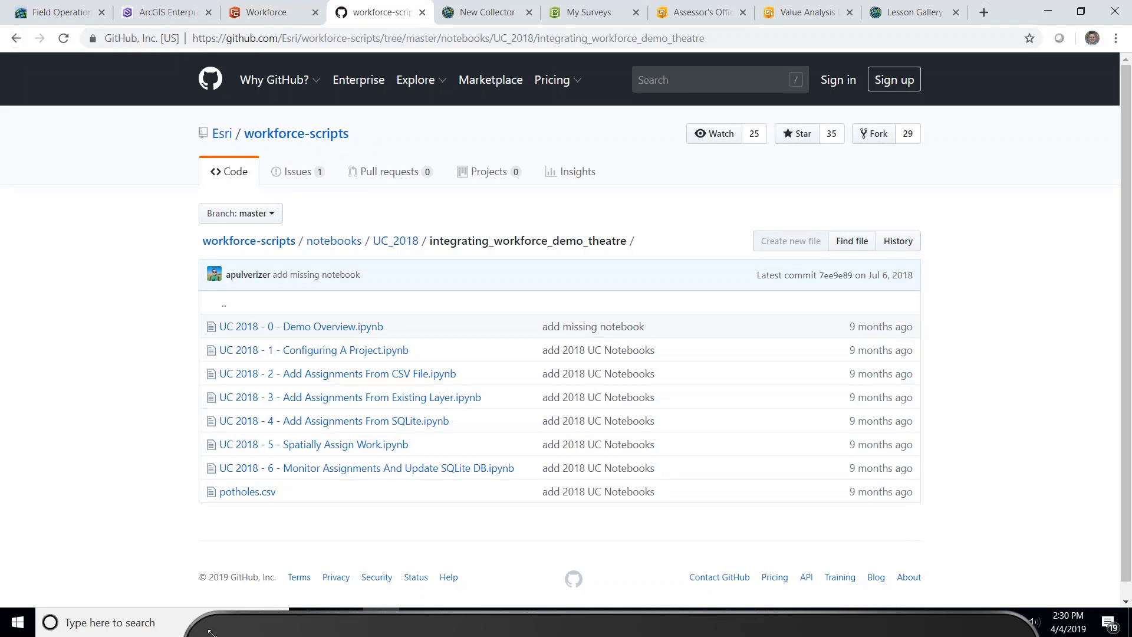
left_click(235, 608)
left_click_drag(258, 307, 210, 24)
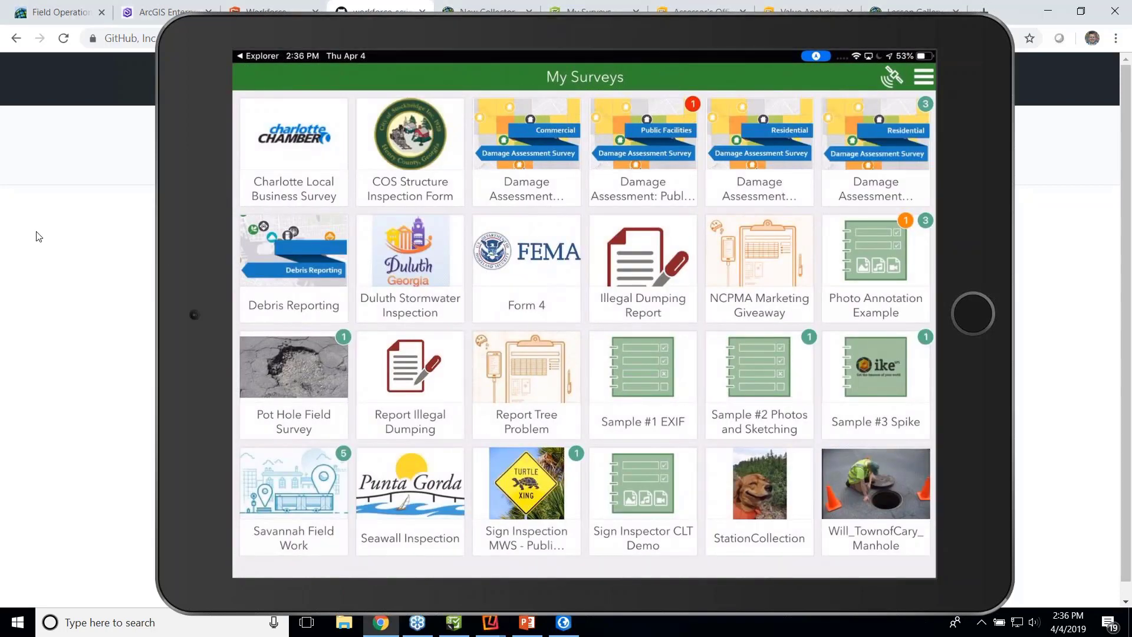
- Move the mirrored iPad screen down to reveal the GitHub integrating_workforce_demo_theatre folder
left_click_drag(194, 42, 196, 589)
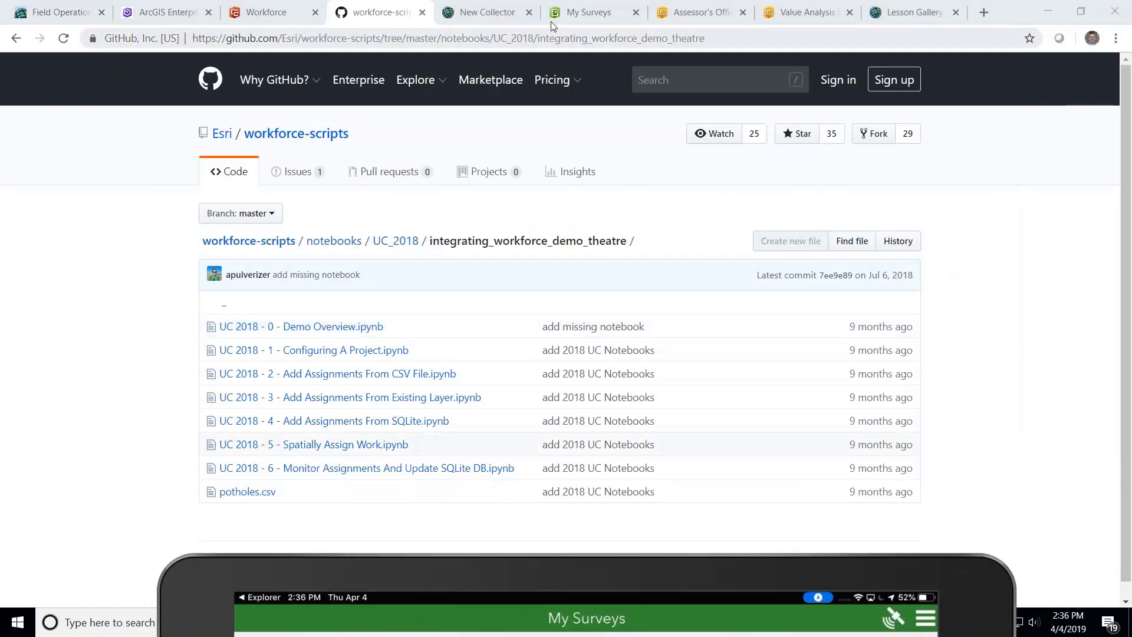
- Go to the Survey123 My Surveys page and start creating a new survey on the web
left_click(588, 11)
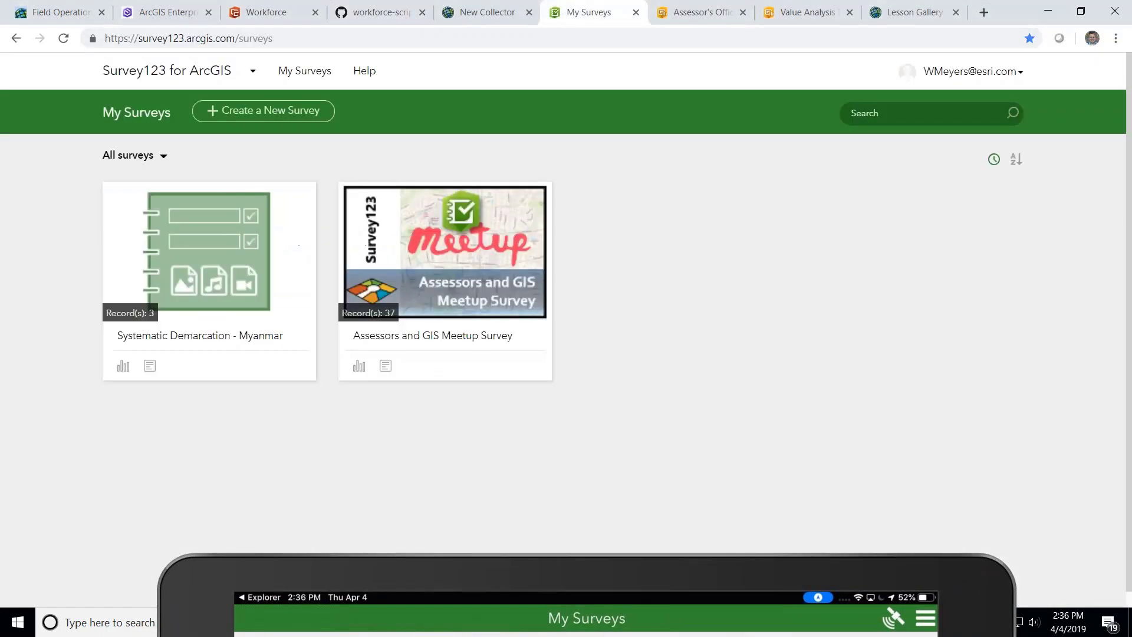
left_click(253, 111)
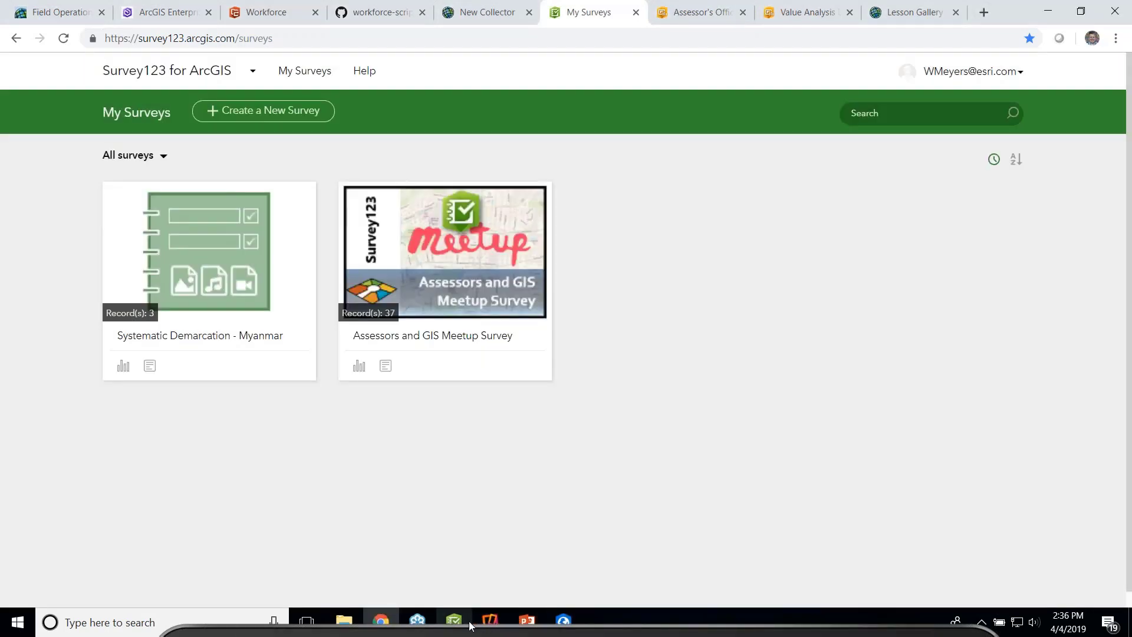
left_click(455, 619)
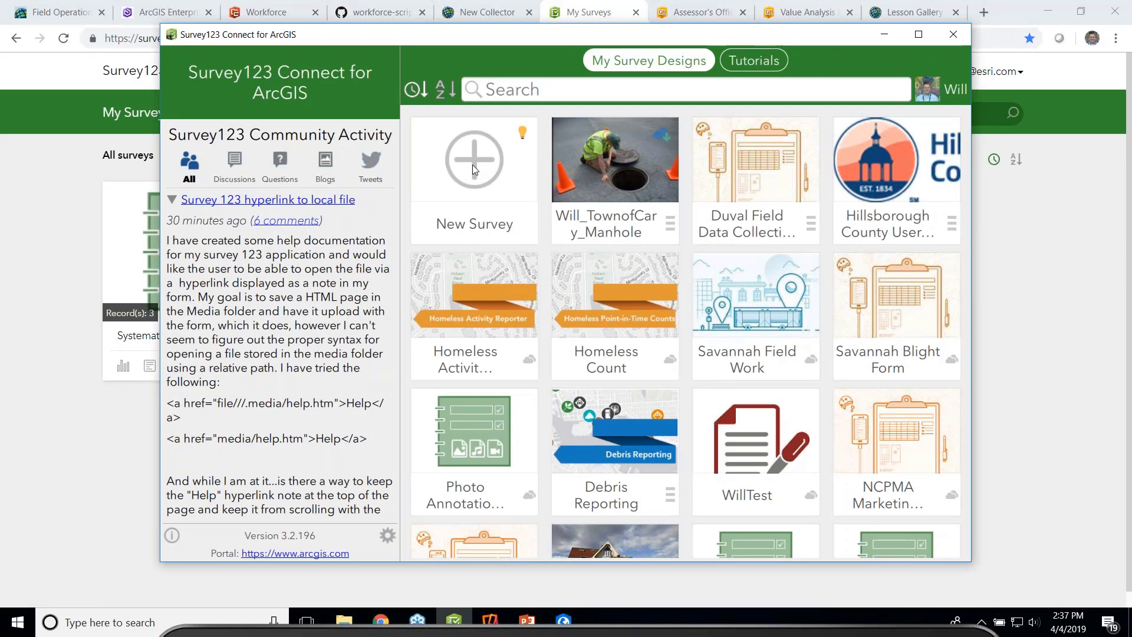
left_click(472, 165)
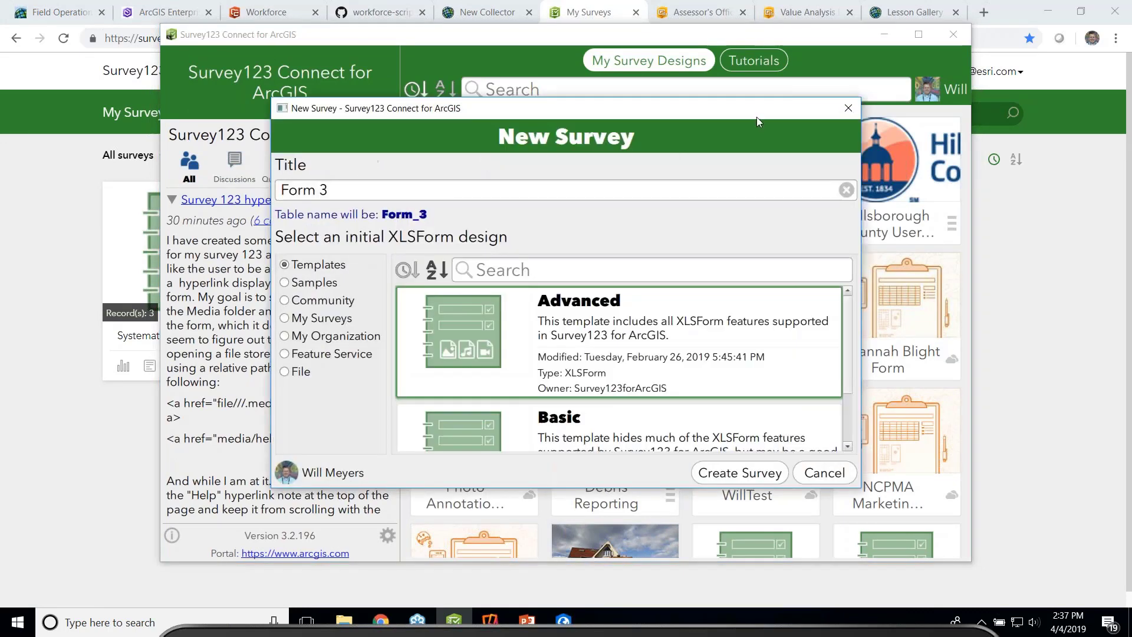
left_click(847, 108)
left_click(761, 61)
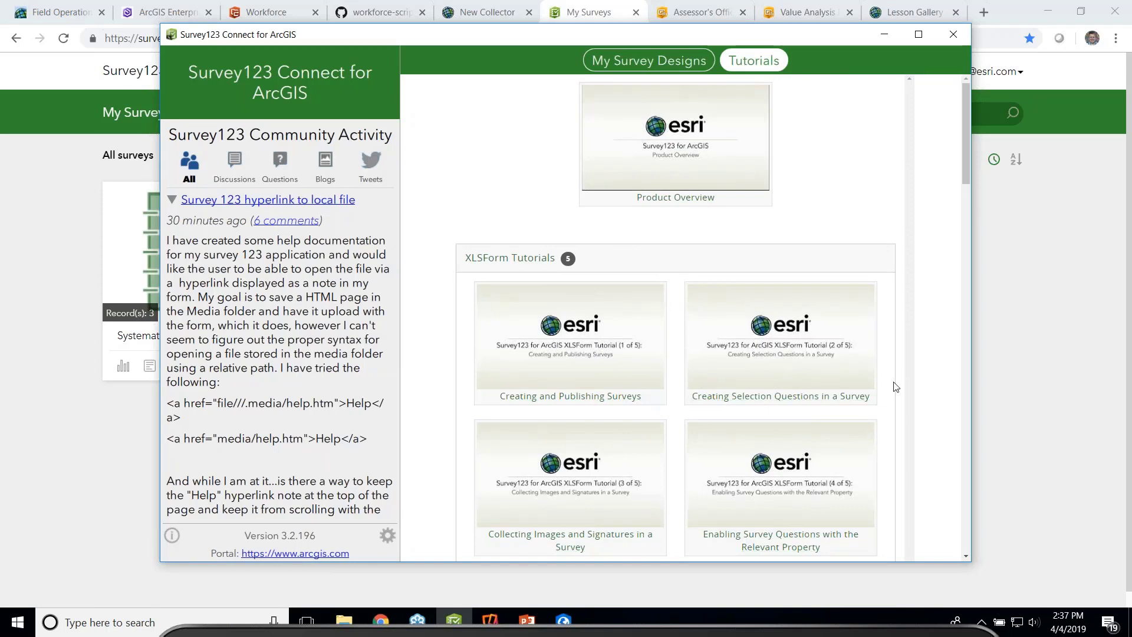
left_click_drag(969, 169, 975, 299)
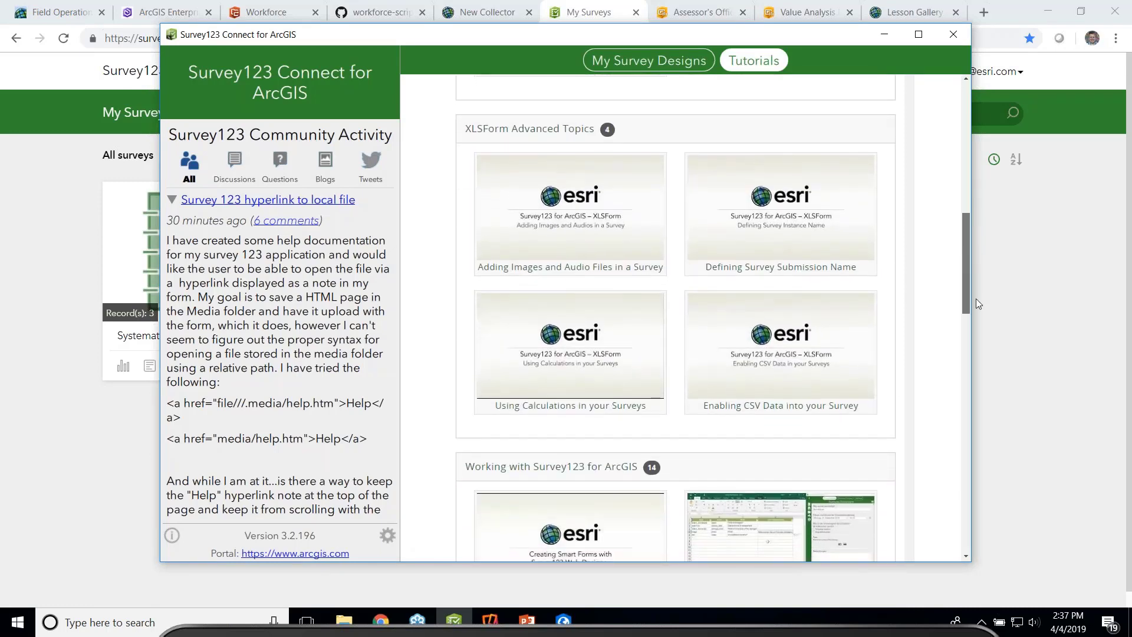
left_click(1059, 404)
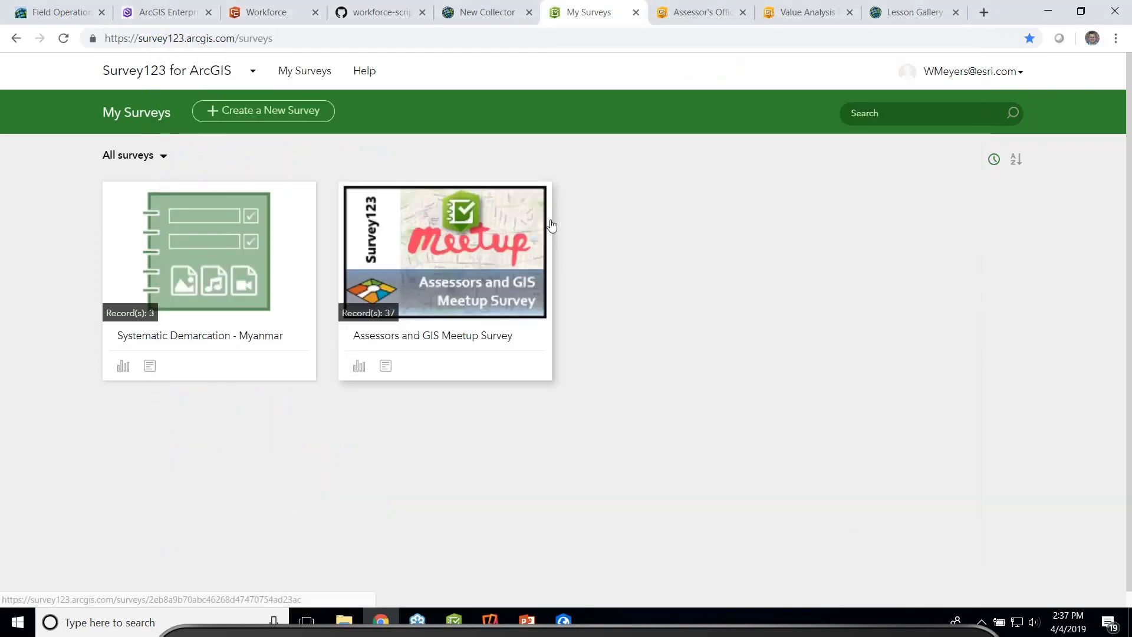
- Show the New Collector Manage Areas page and raise the mirrored iPad window above the taskbar
left_click(467, 18)
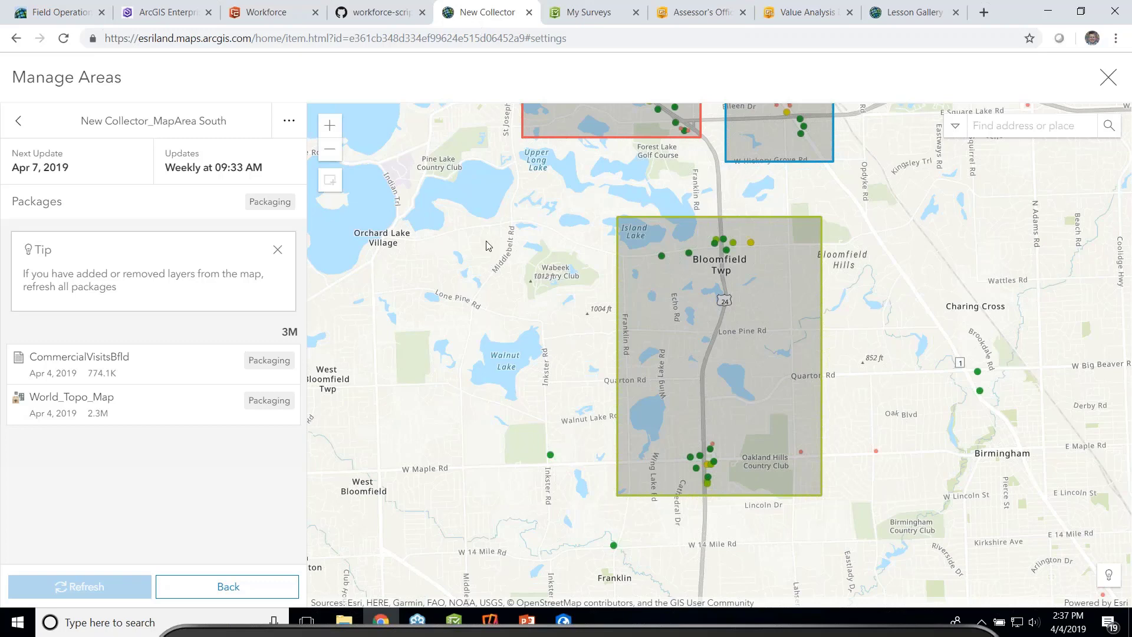
left_click(454, 625)
left_click_drag(440, 34, 455, 9)
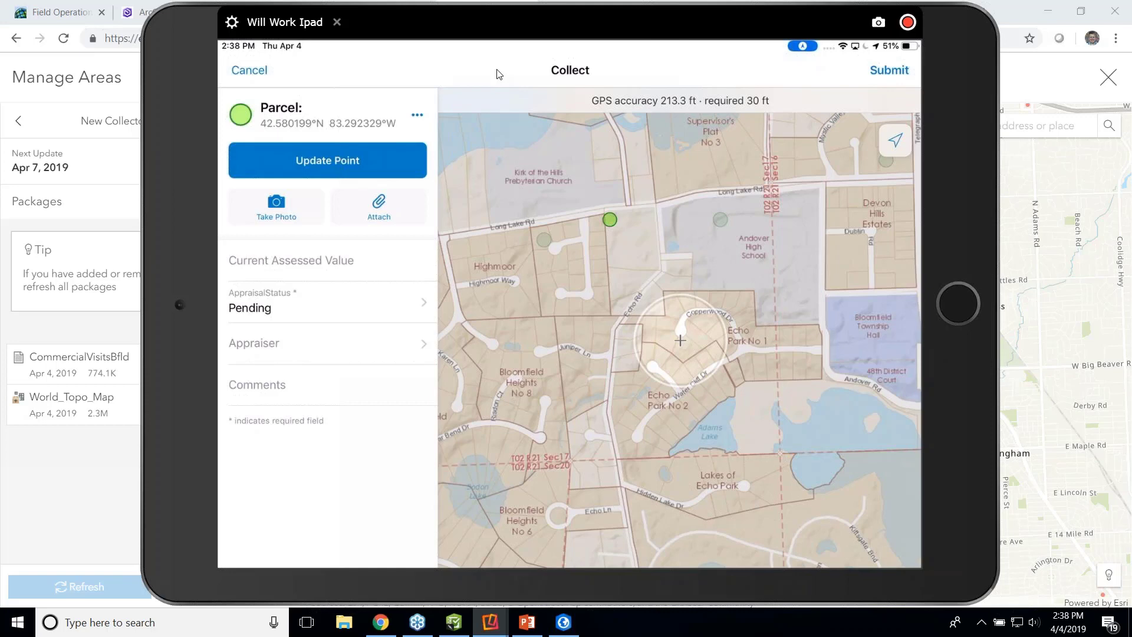
left_click(366, 384)
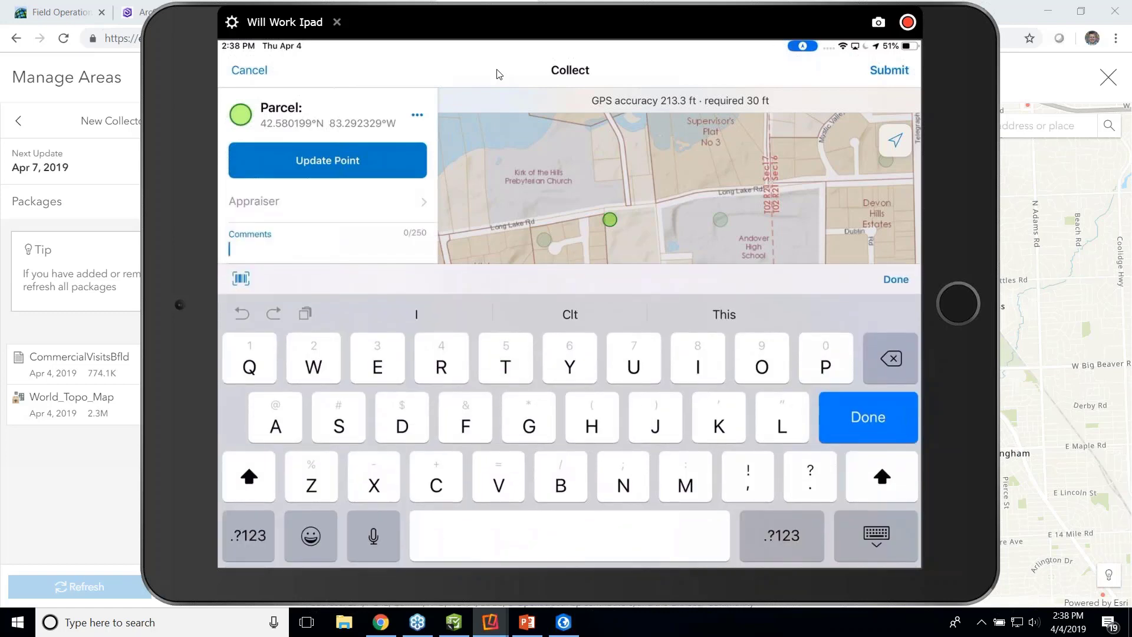
left_click(241, 278)
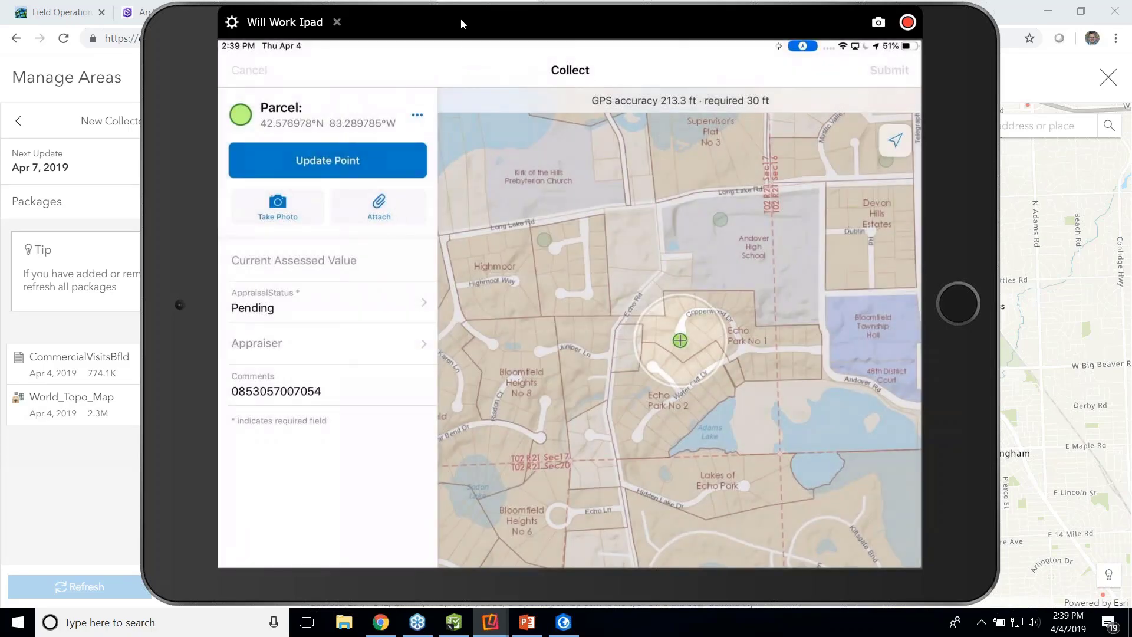
left_click_drag(461, 20, 478, 622)
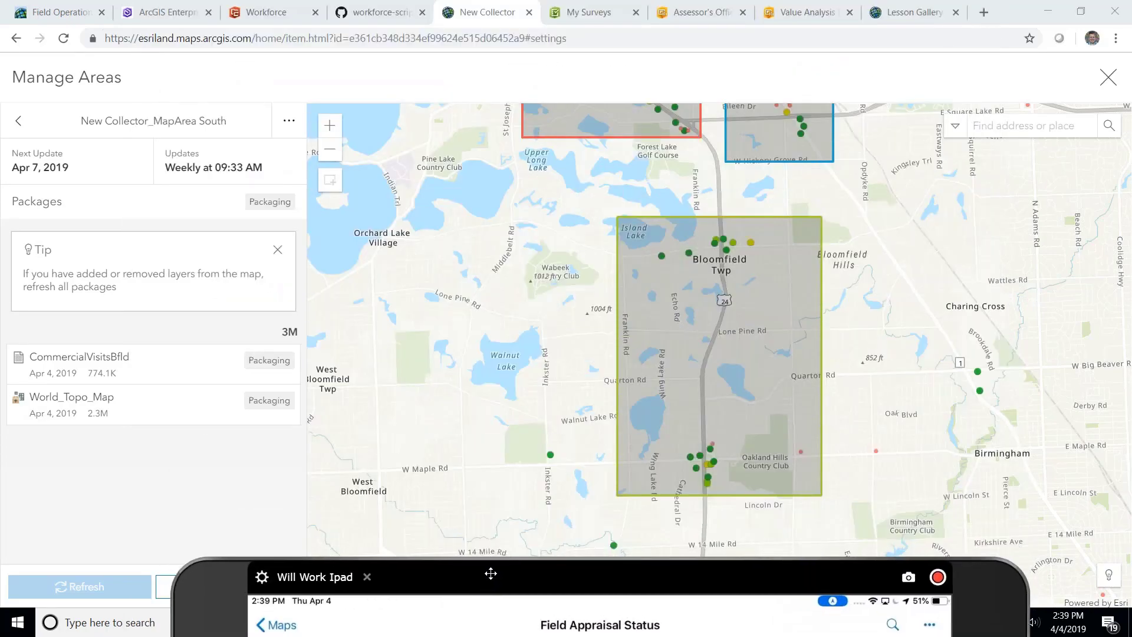
- Reopen the New Collector item from Content and view its map areas under Settings > Offline
left_click(19, 120)
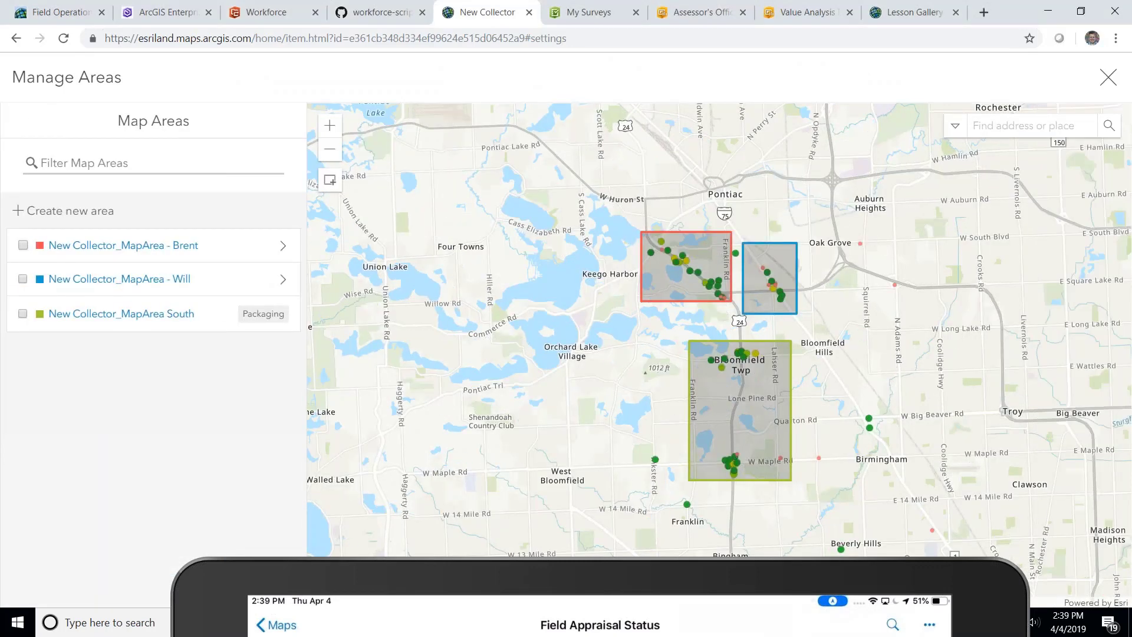
left_click(16, 38)
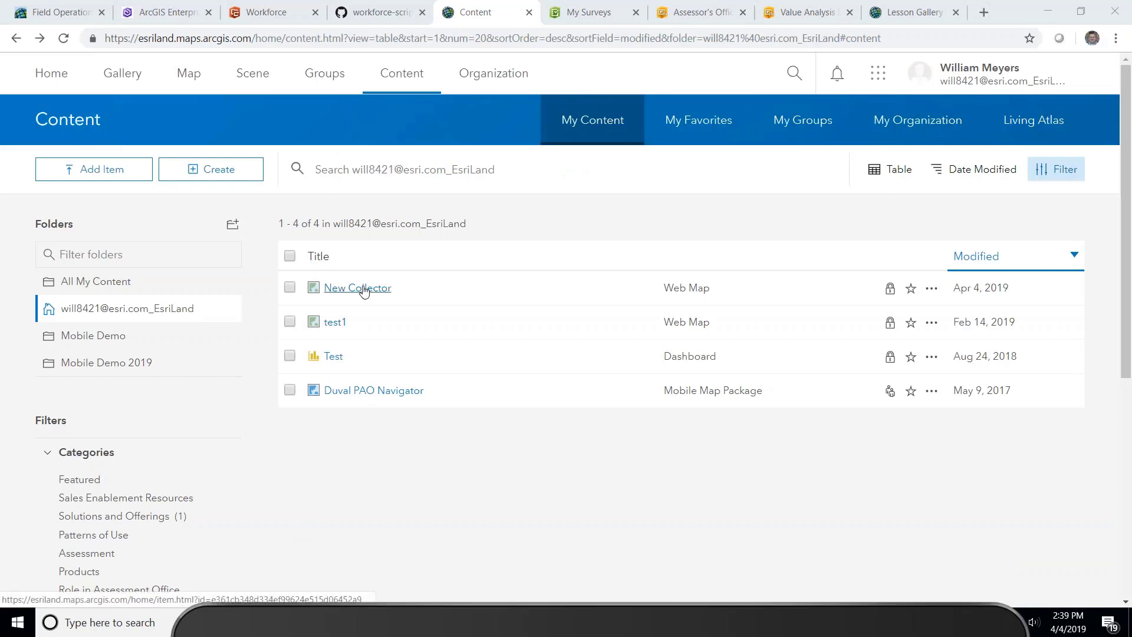
left_click(364, 291)
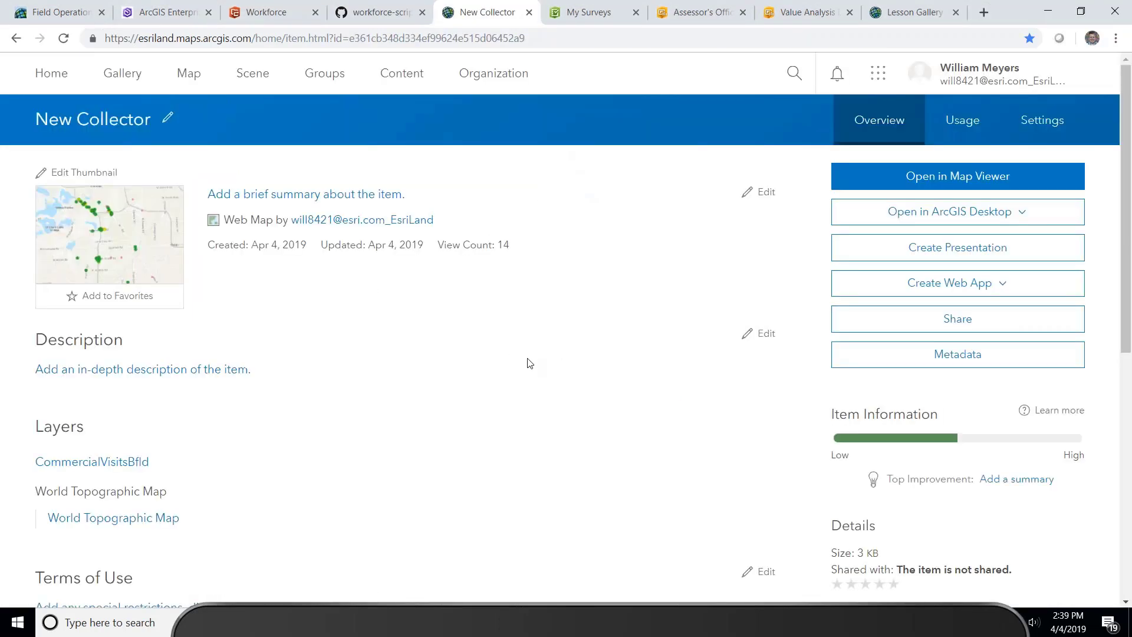
left_click(1044, 120)
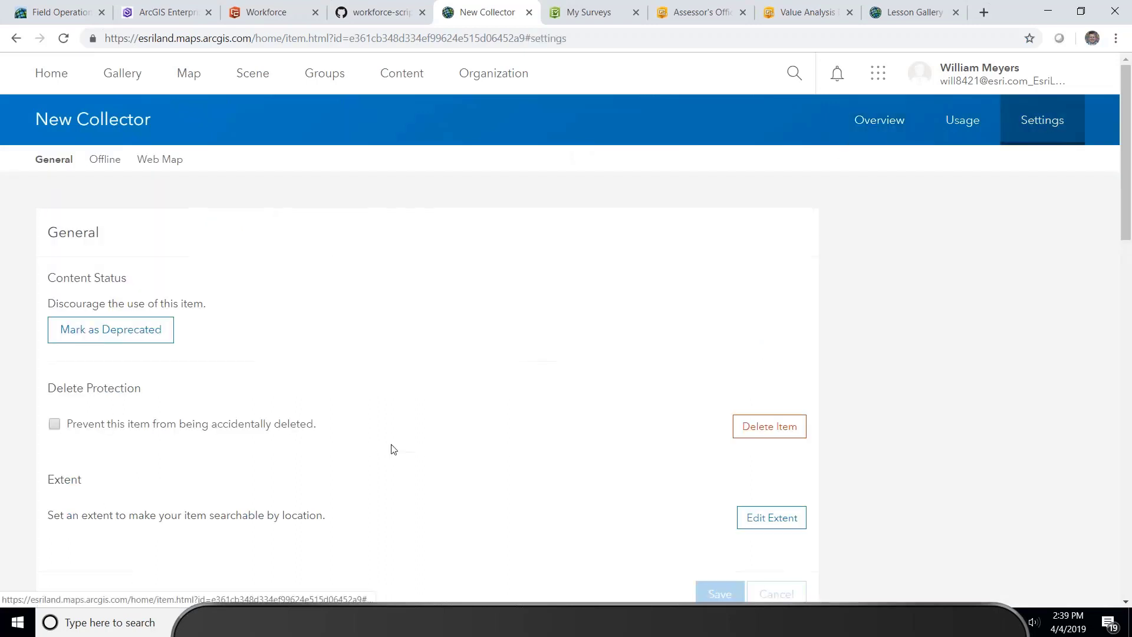
left_click(106, 160)
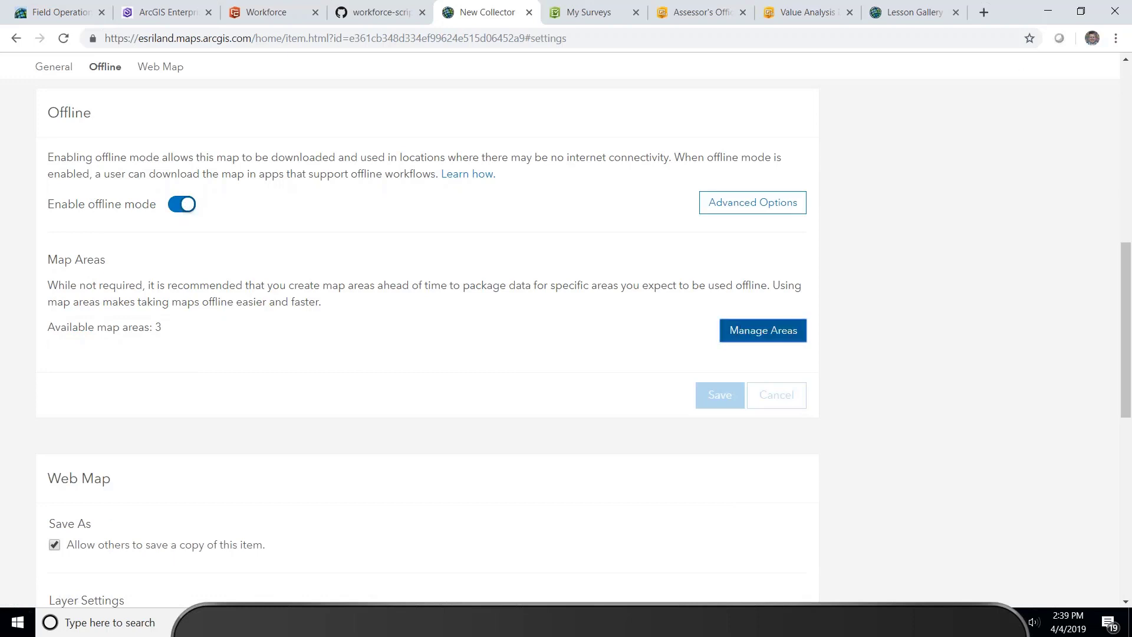
left_click(762, 330)
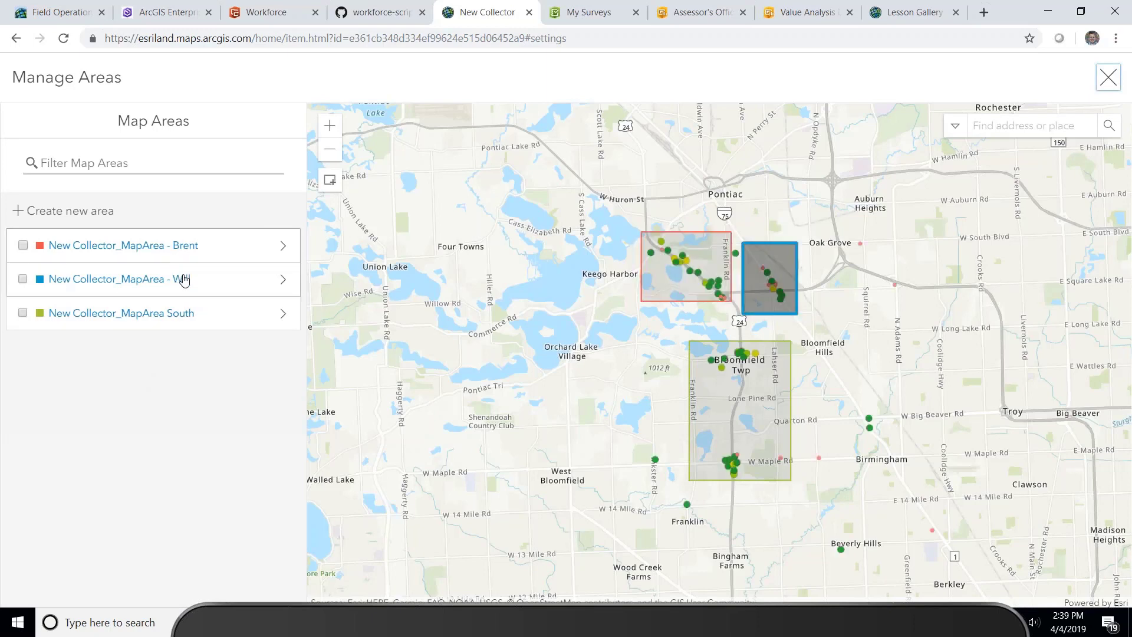
- Open the South map area's options, dismiss the refresh-packages tip, and return to the areas list
left_click(190, 325)
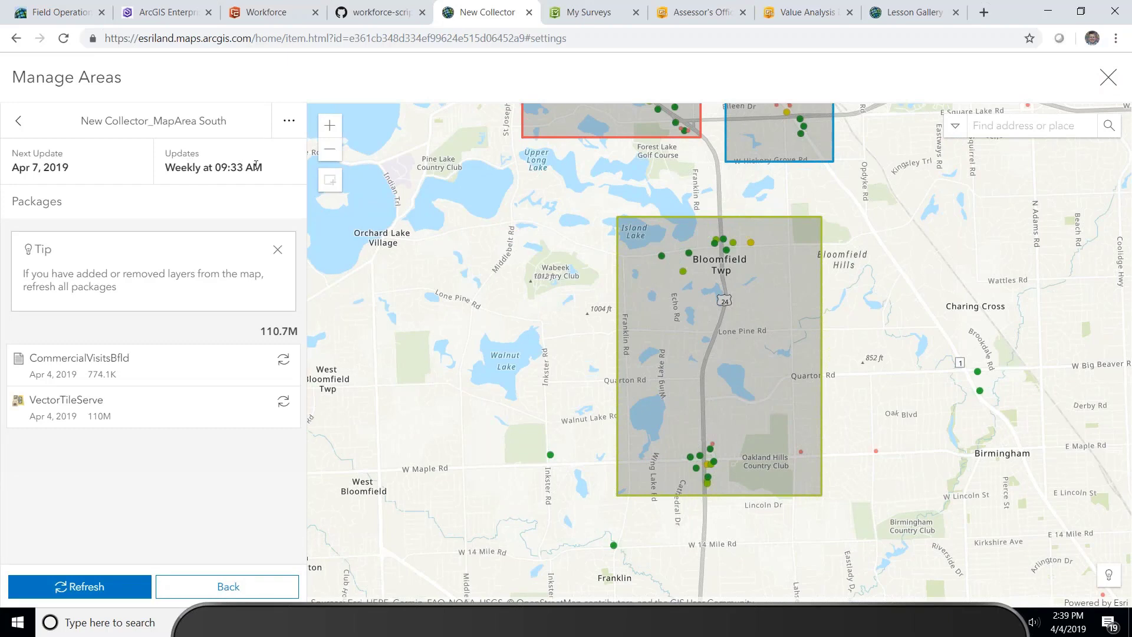
left_click(289, 121)
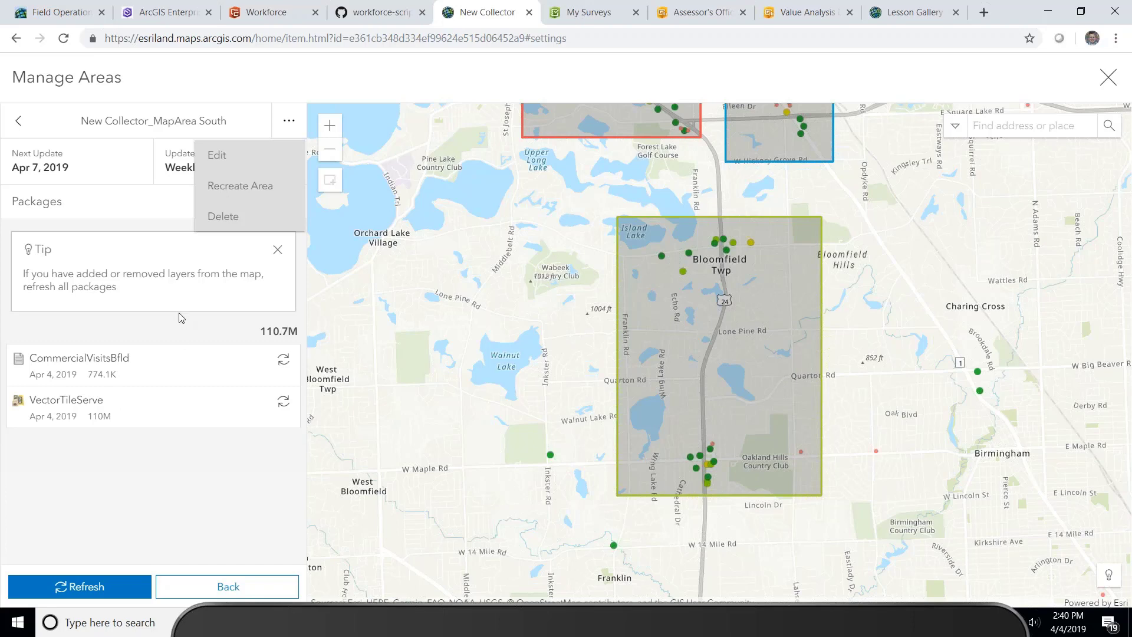
left_click(277, 250)
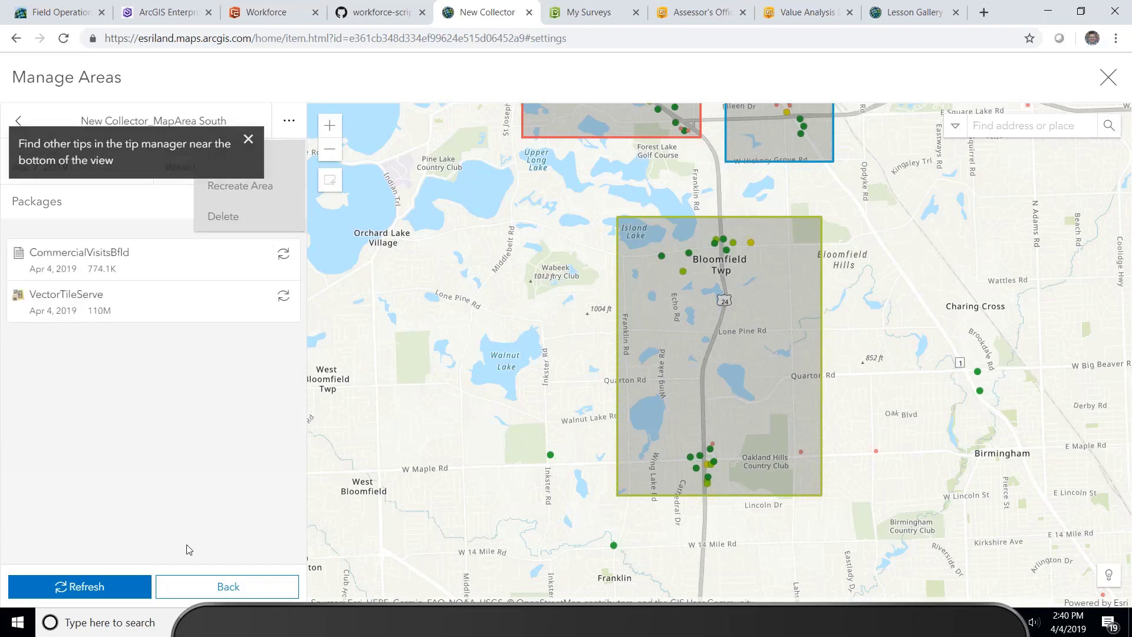
left_click(212, 587)
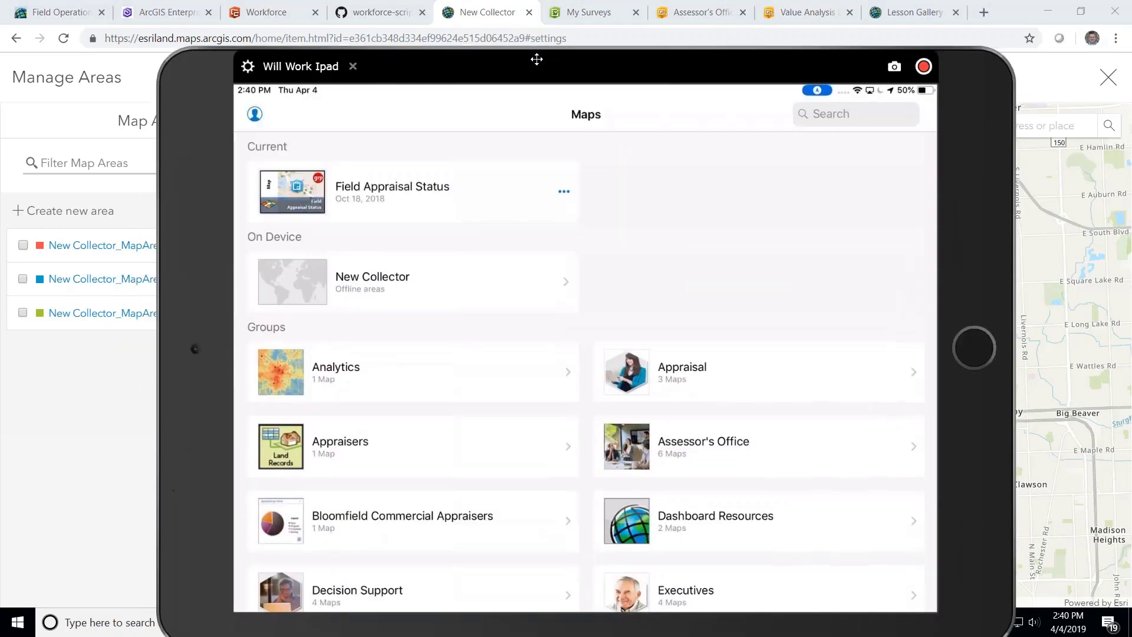
- Download the Brent area on the iPad and open the offline Will area near W Square Lake Rd and Woodward Ave
left_click(423, 253)
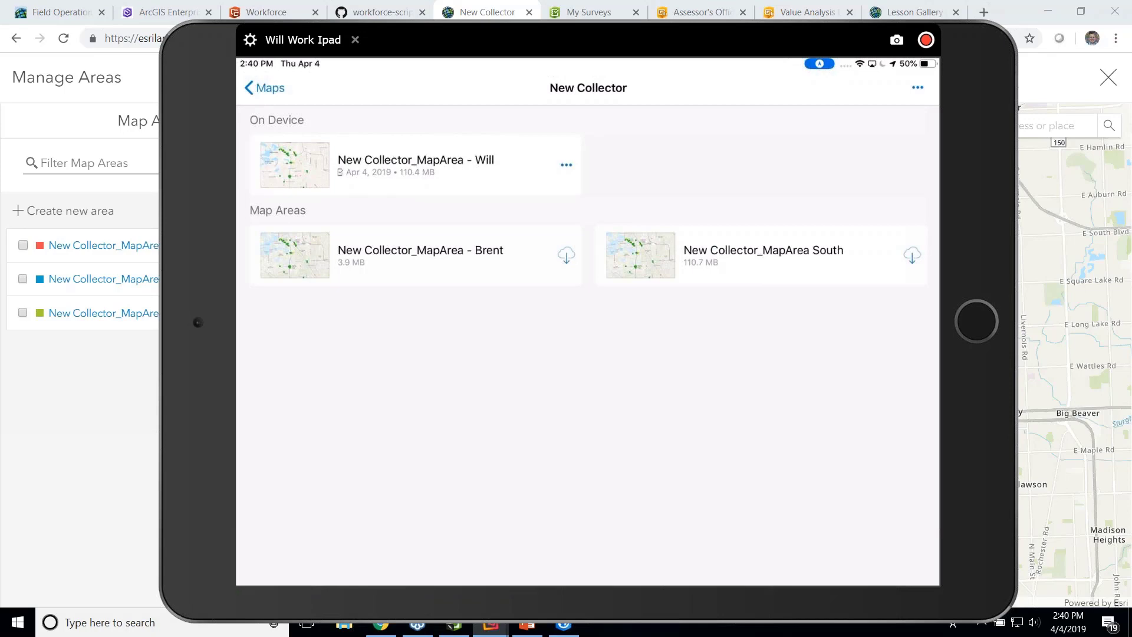
left_click(566, 255)
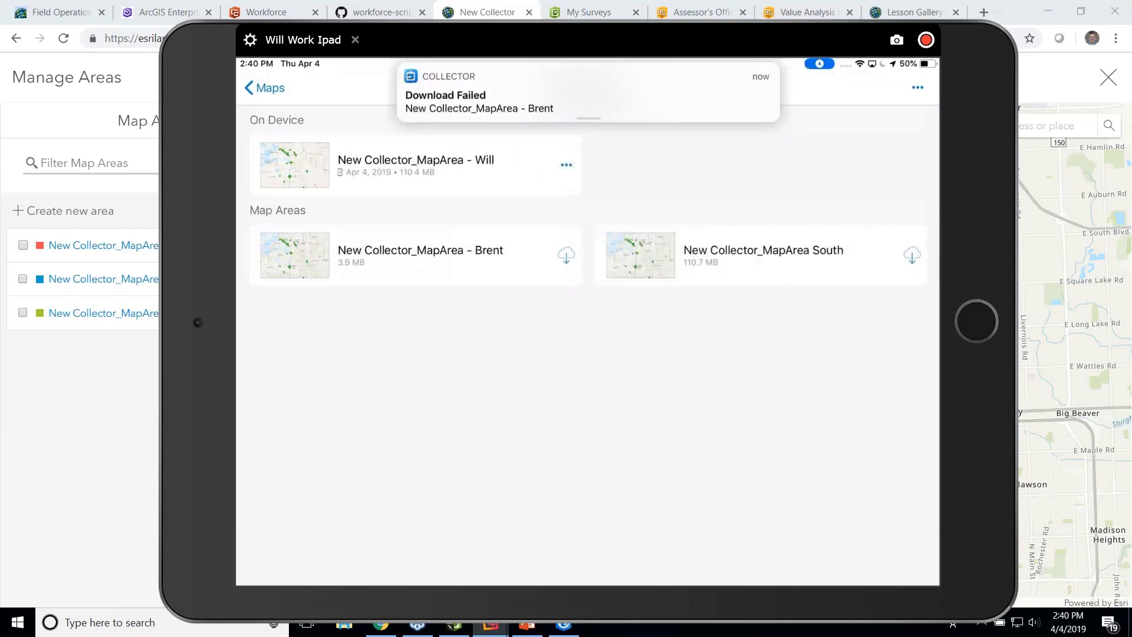
left_click(482, 170)
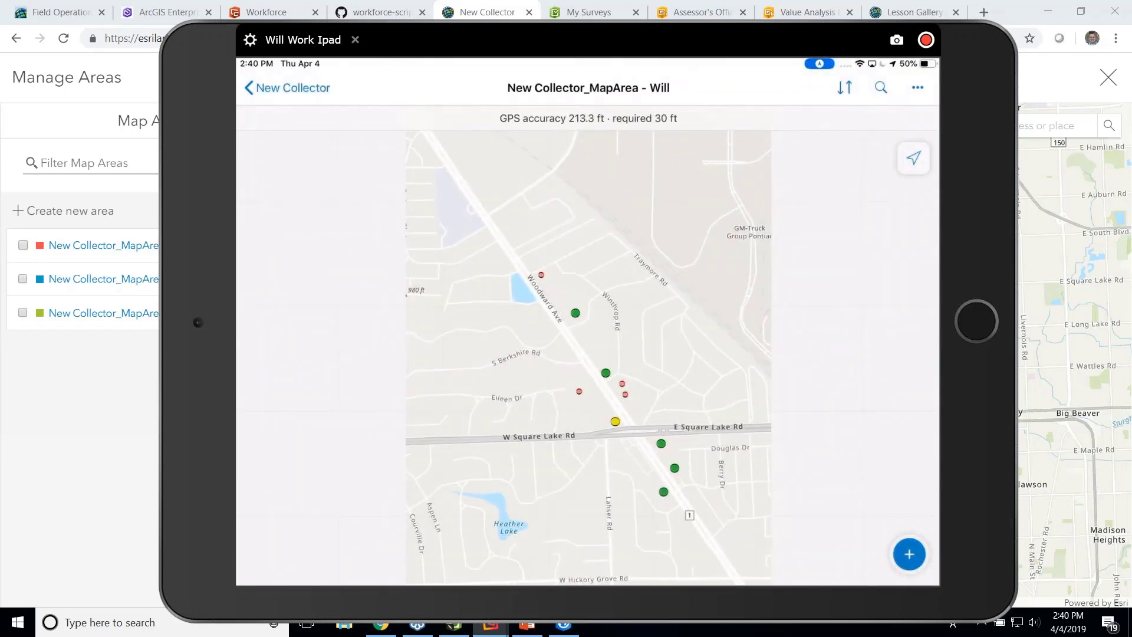
scroll(637, 377, "up", 5)
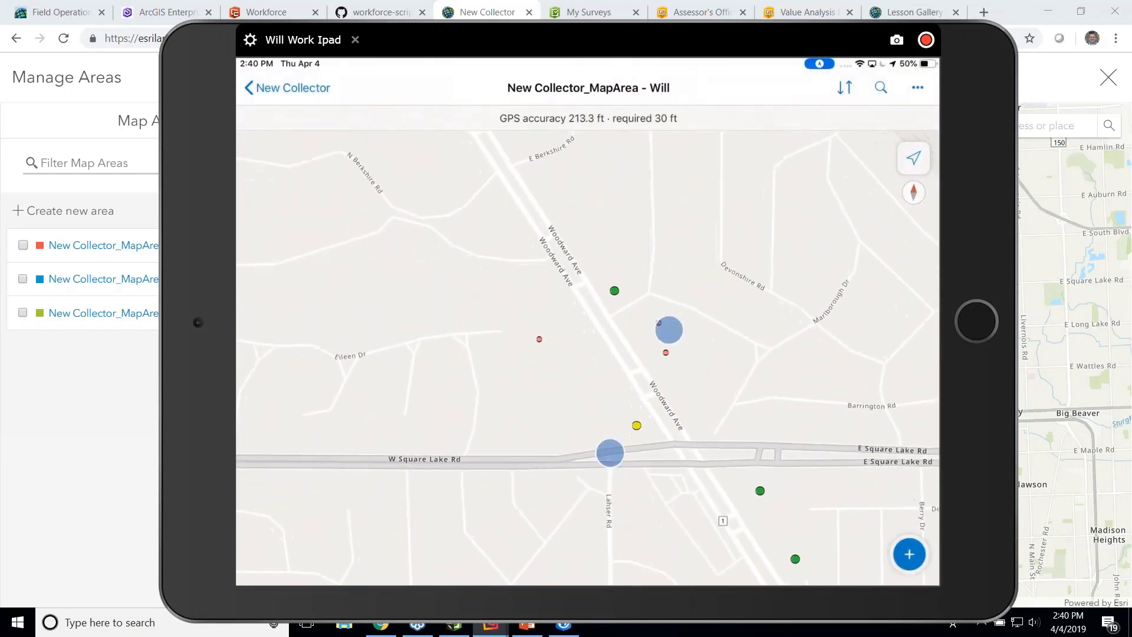
scroll(637, 377, "down", 5)
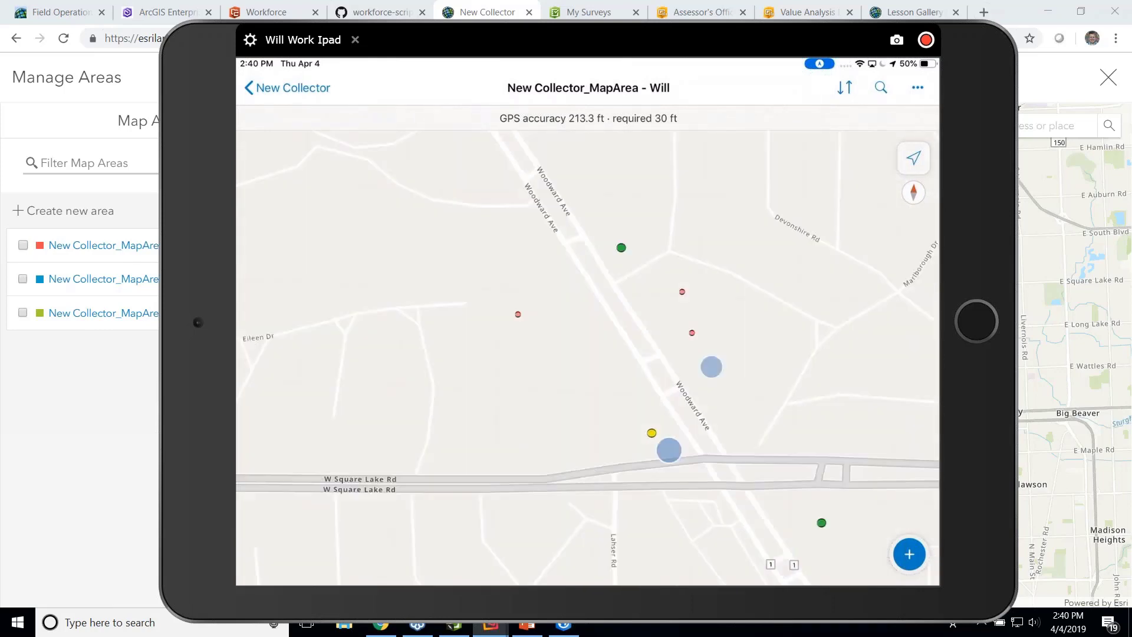
scroll(706, 420, "down", 5)
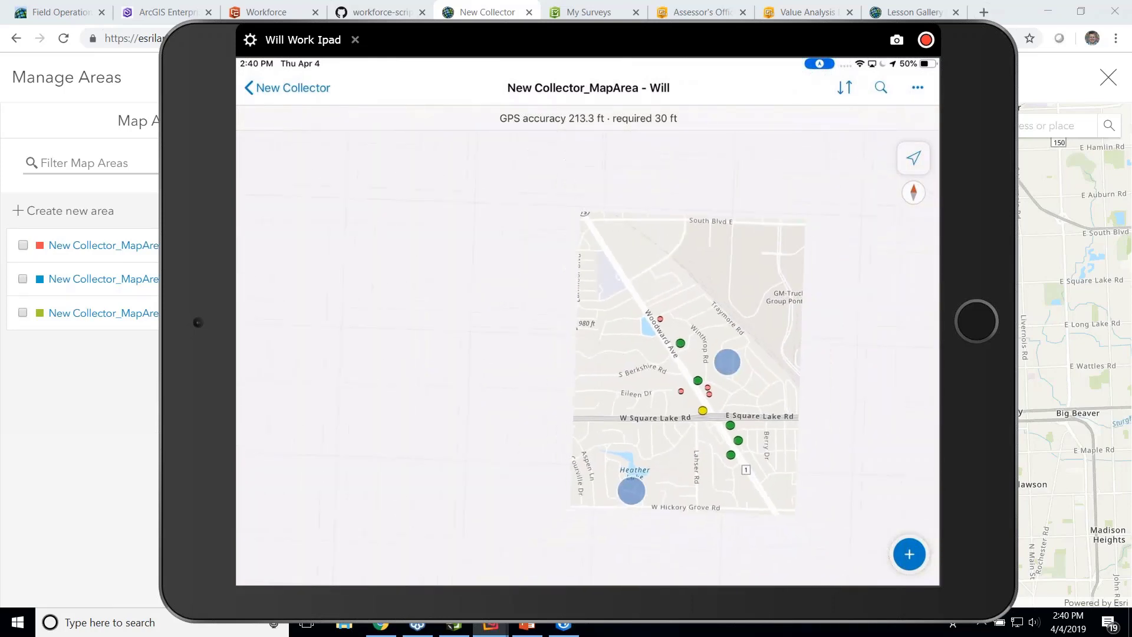
scroll(705, 371, "up", 8)
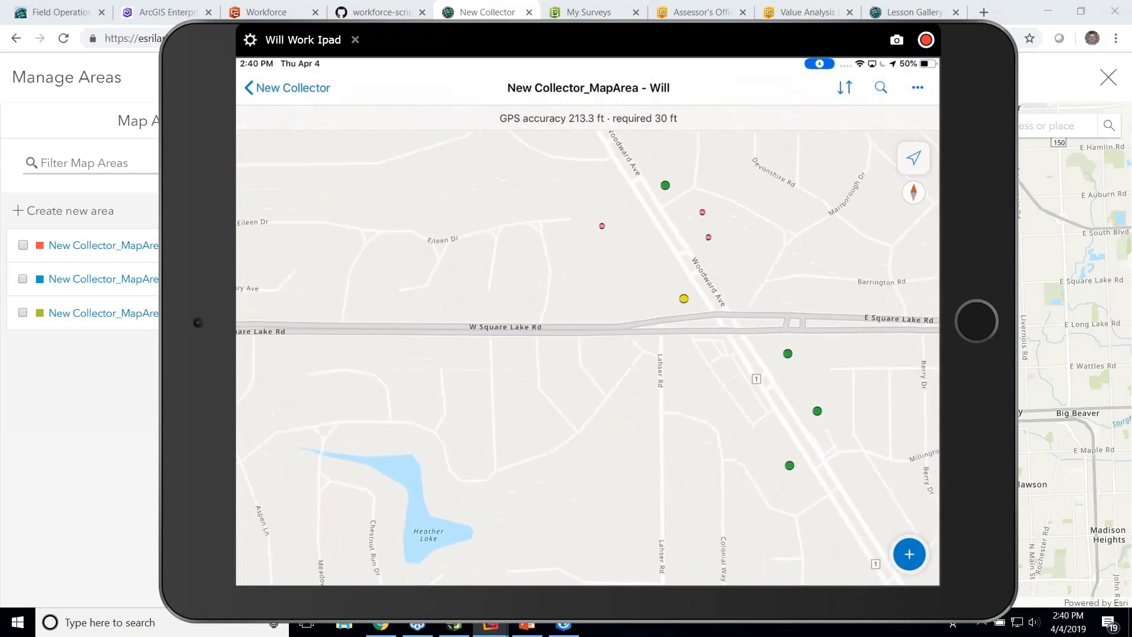
scroll(746, 392, "up", 2)
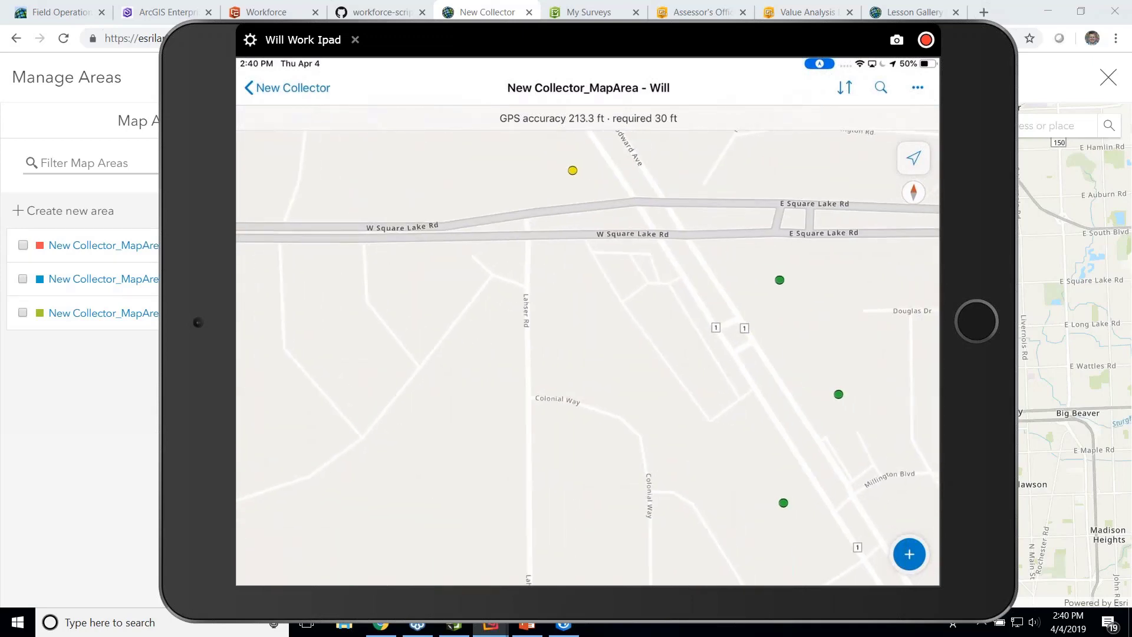
- Turn on Auto-Sync for the offline Will map area and close the sync status panel
left_click(845, 87)
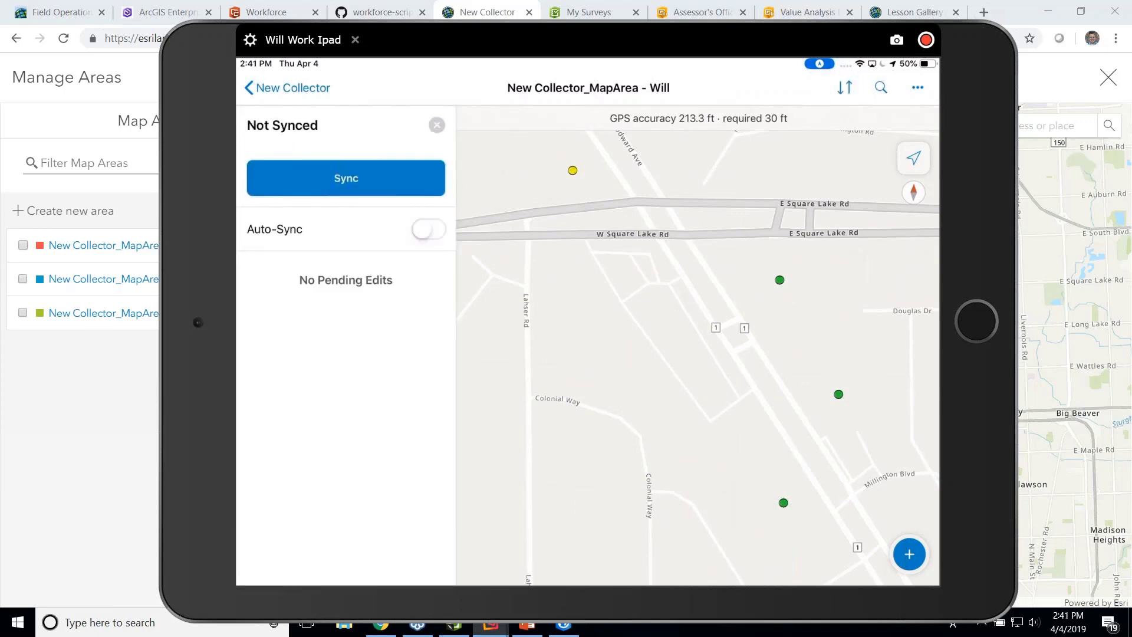
left_click(429, 229)
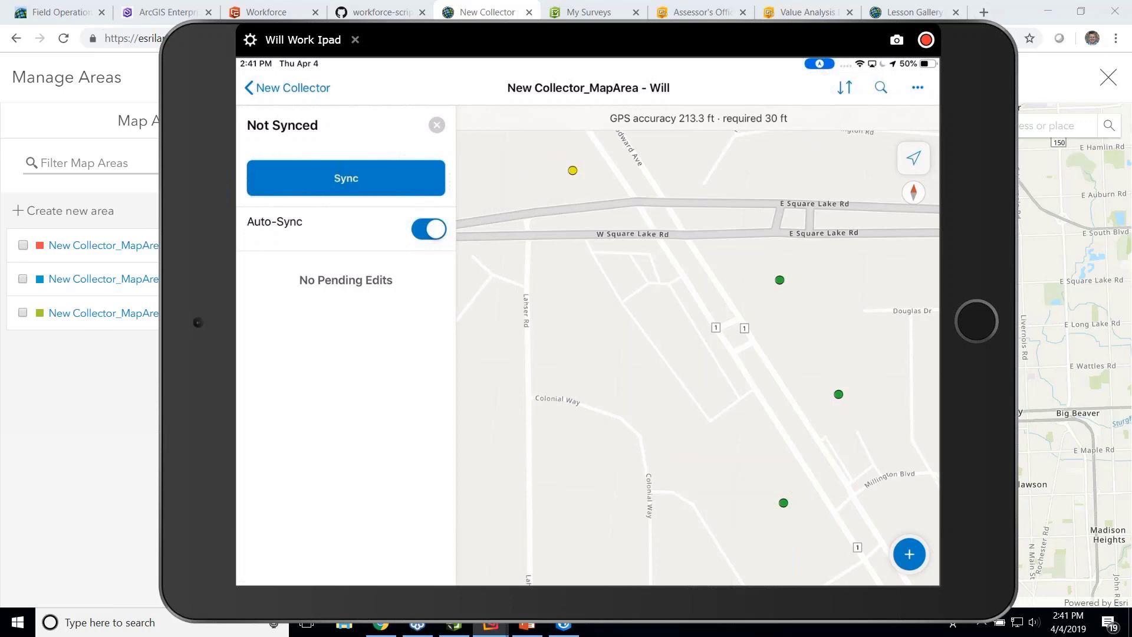
left_click(436, 125)
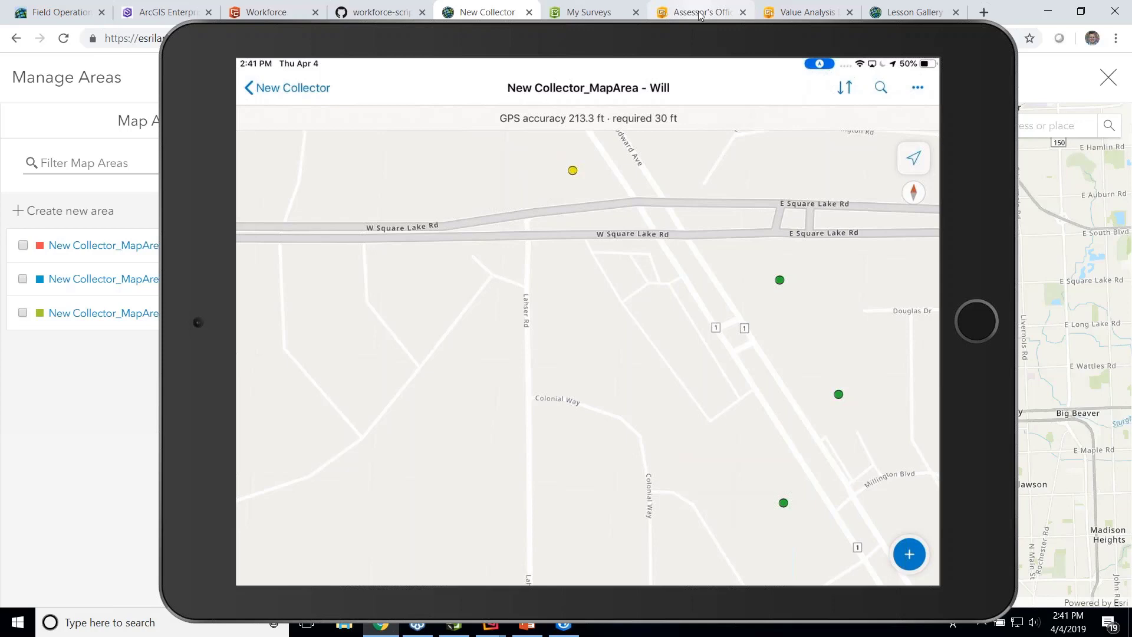
- Open the Assessor's Office Work Status dashboard and filter it to a different appraiser
left_click(700, 14)
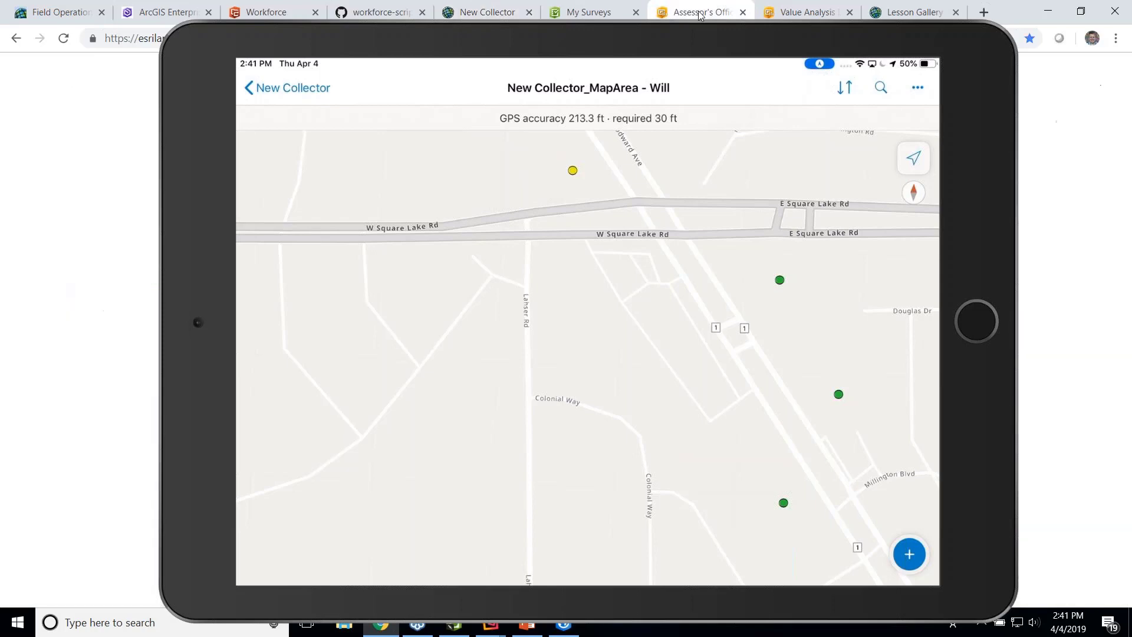
left_click_drag(605, 166, 637, 636)
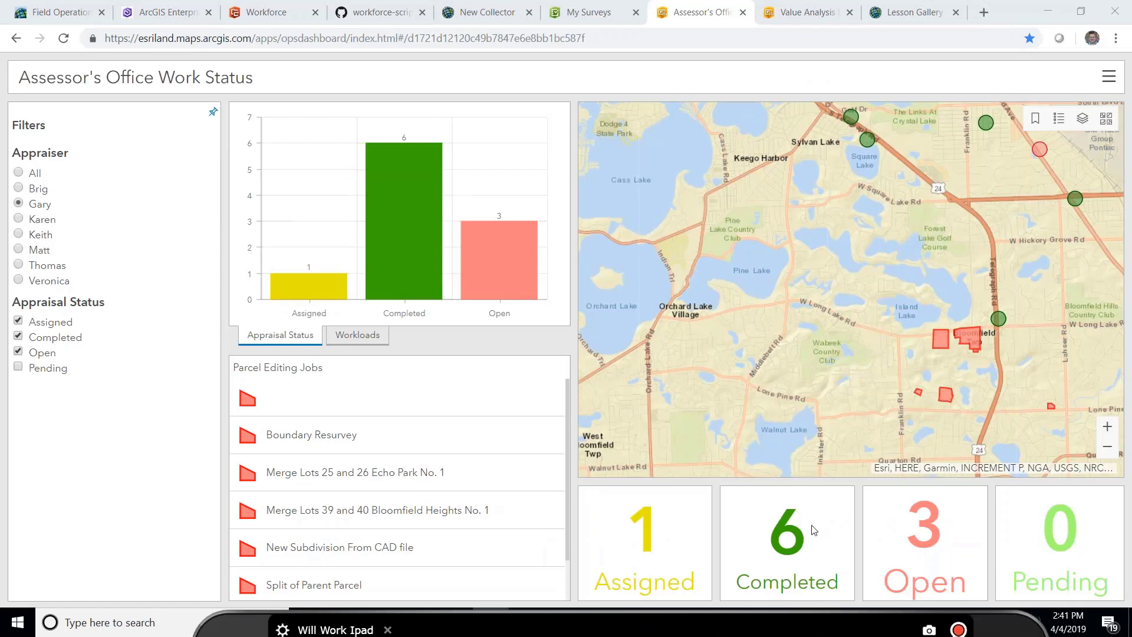
mouse_move(496, 283)
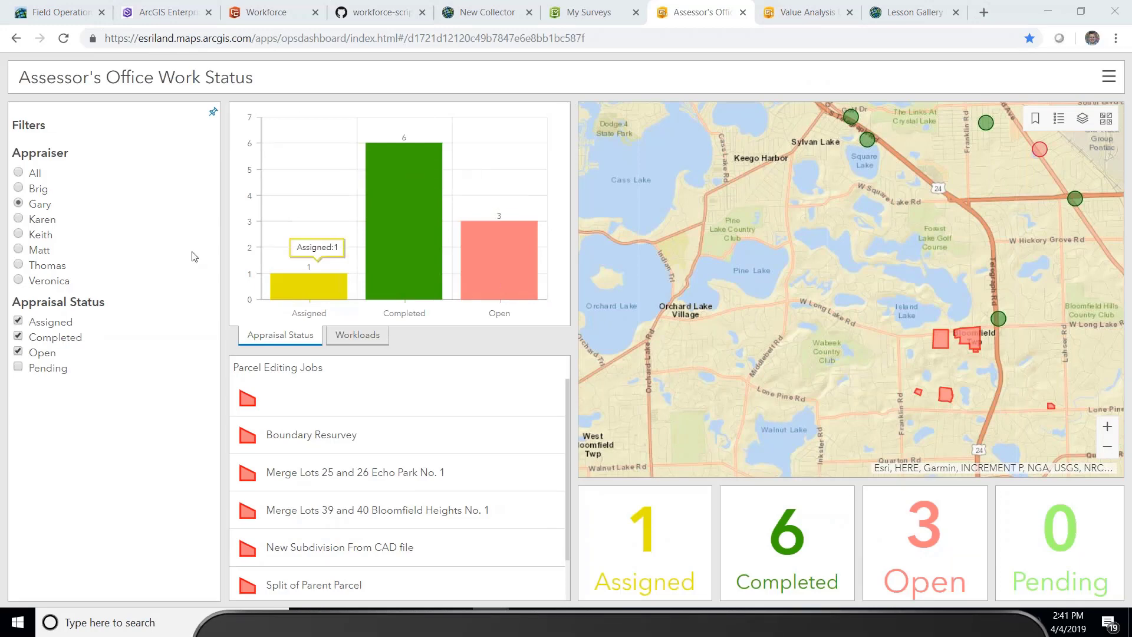
left_click(19, 218)
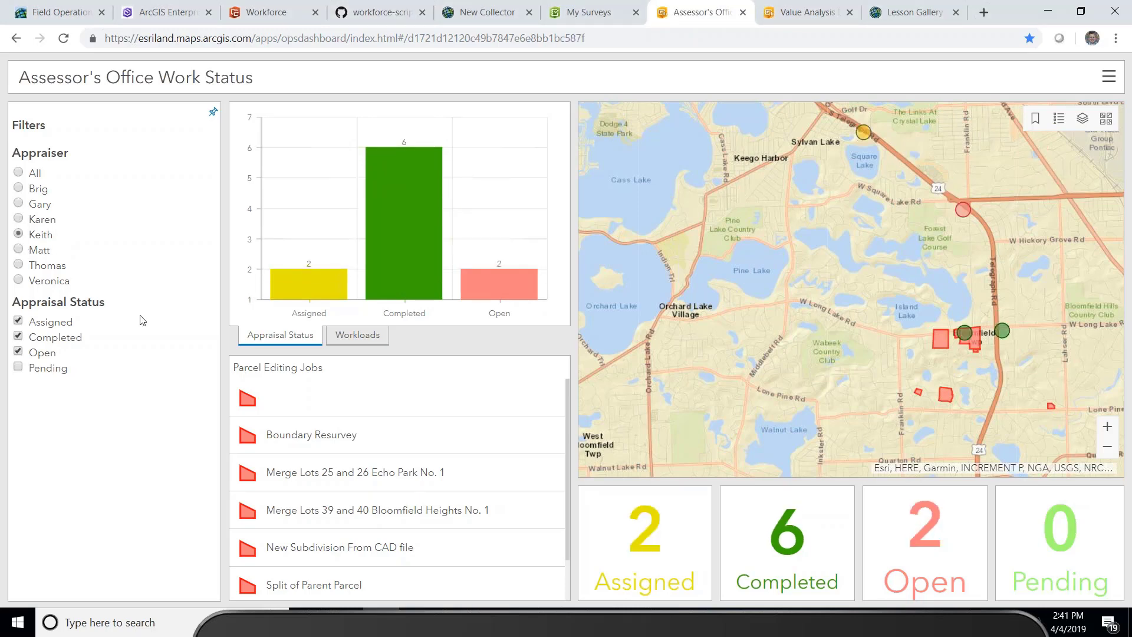
- View the Workloads pie and Appraisal Status chart, then exclude Completed and include Pending jobs
left_click(363, 335)
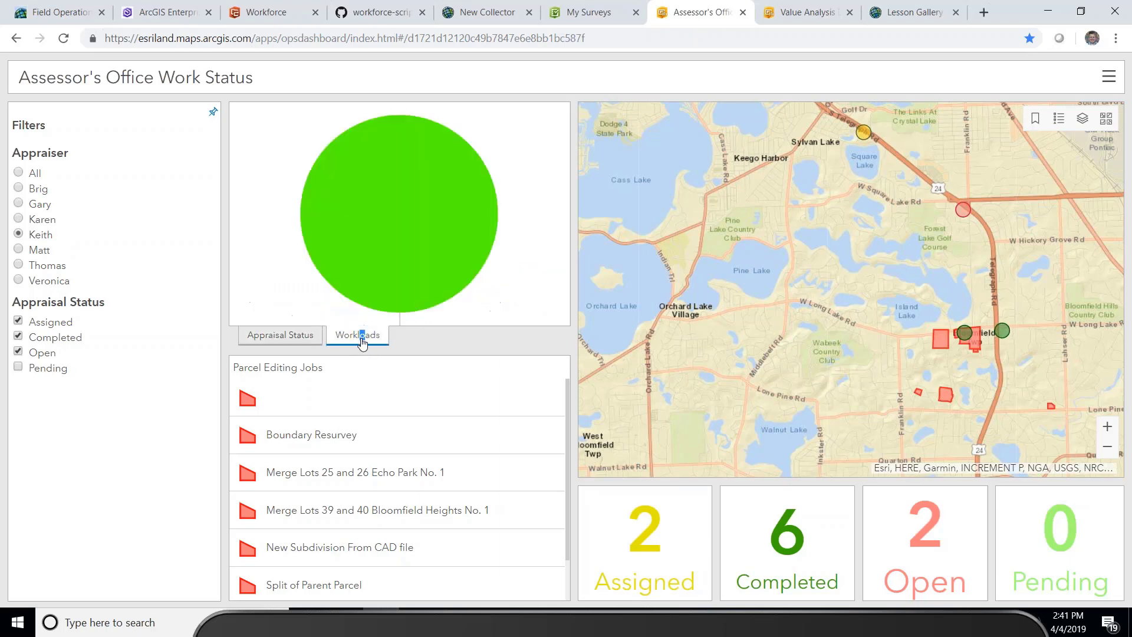
left_click(285, 341)
left_click(18, 338)
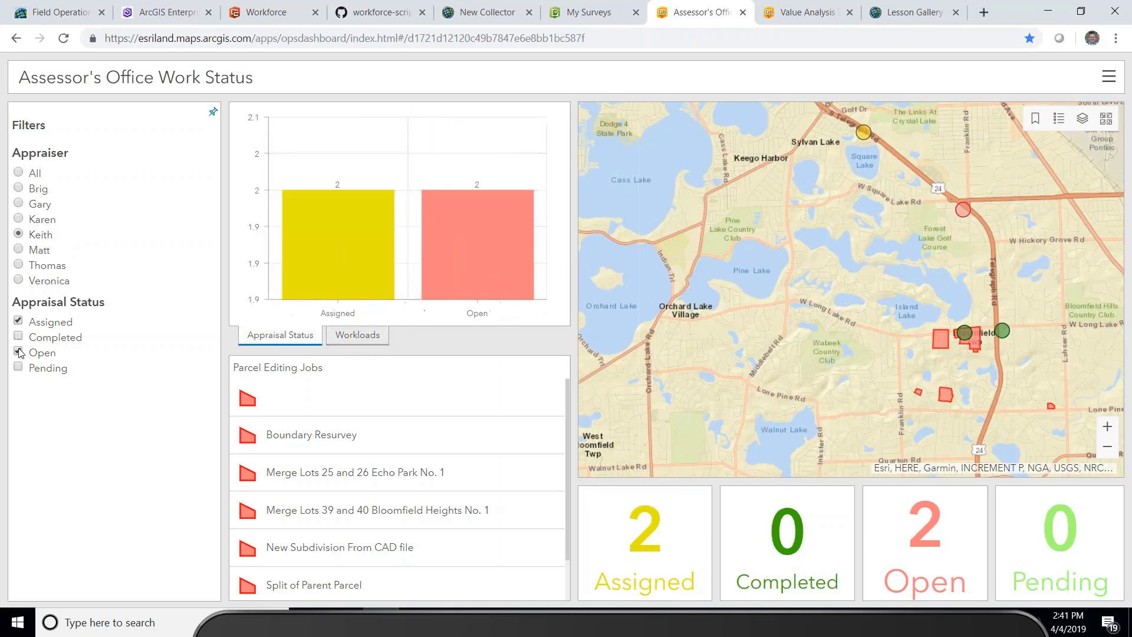
left_click(19, 367)
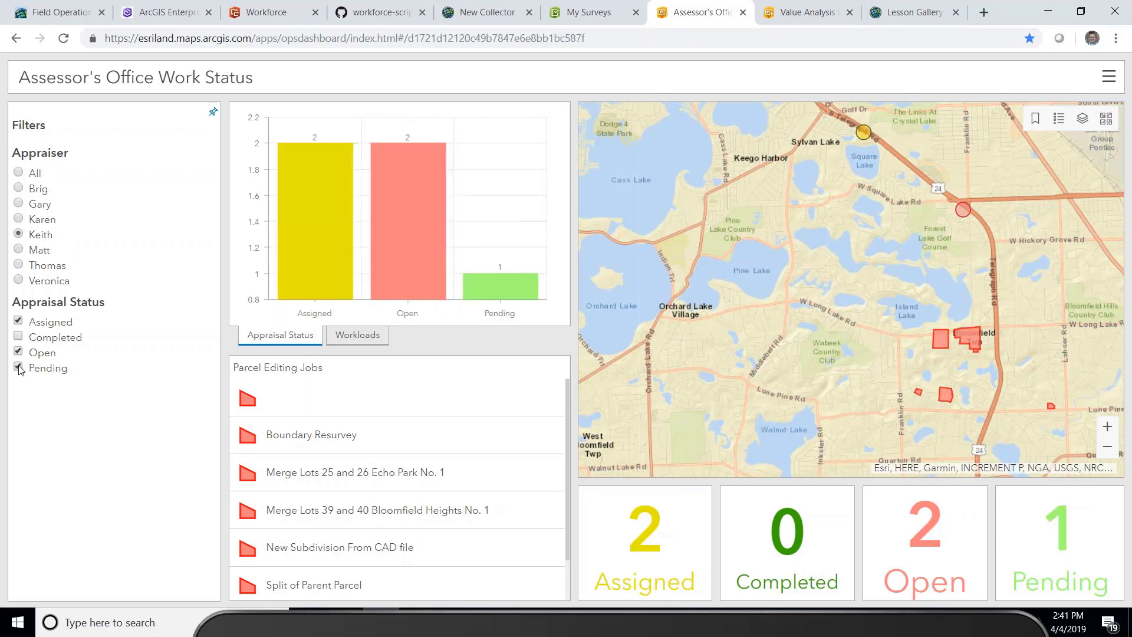
mouse_move(485, 290)
- Open the Value Analysis Dashboard, limit it to neighborhood 3, and view the sales Ratio gauge
left_click(808, 12)
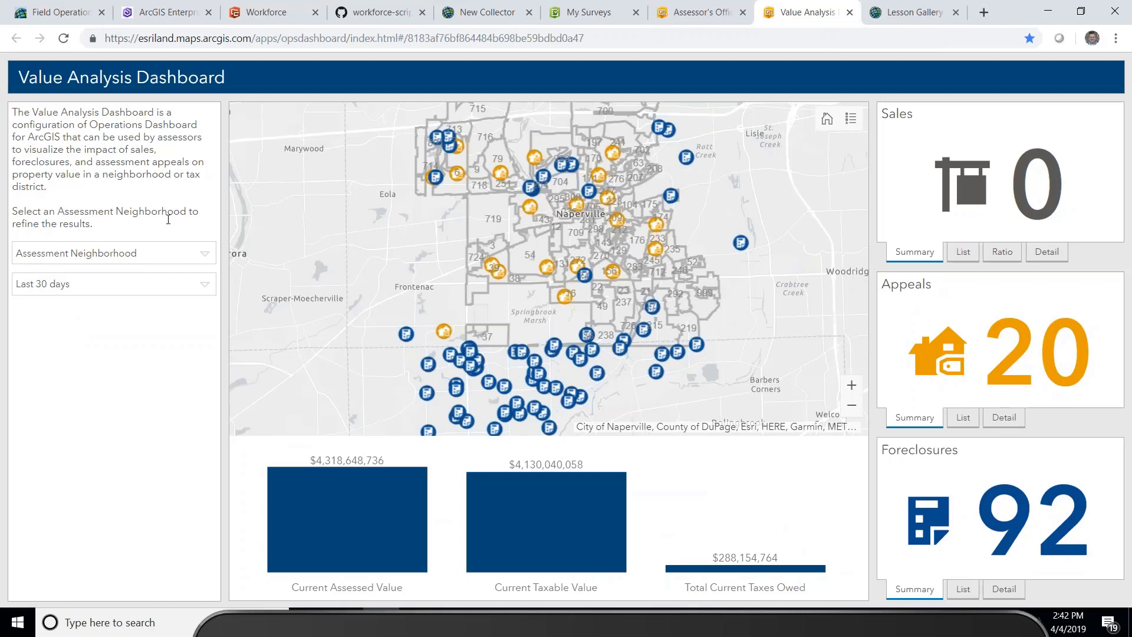
left_click(168, 253)
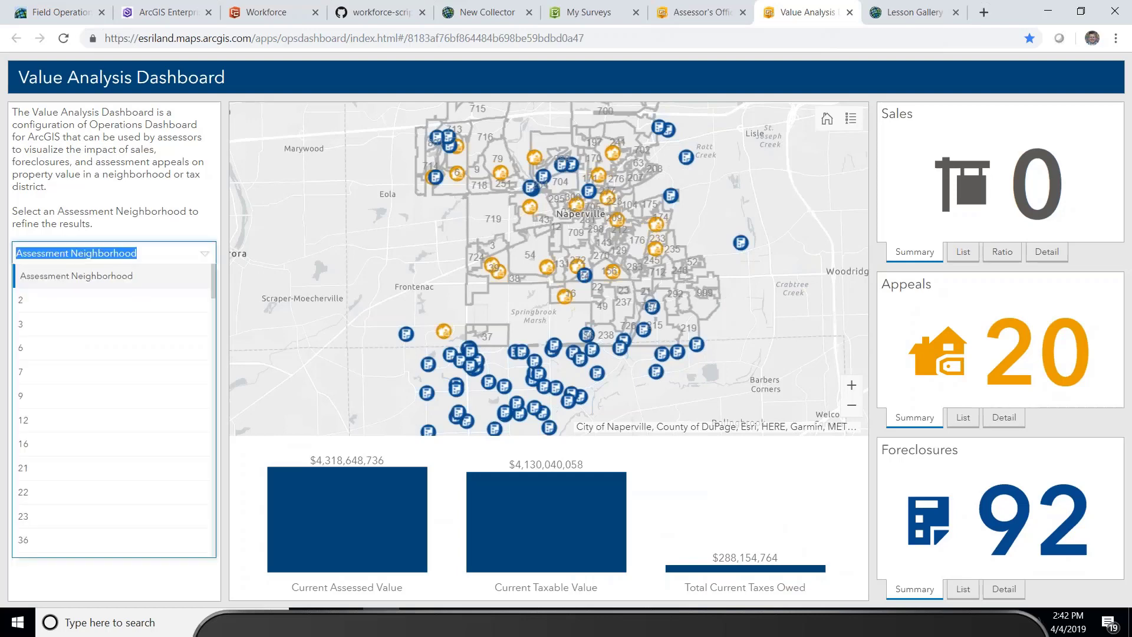
left_click(157, 329)
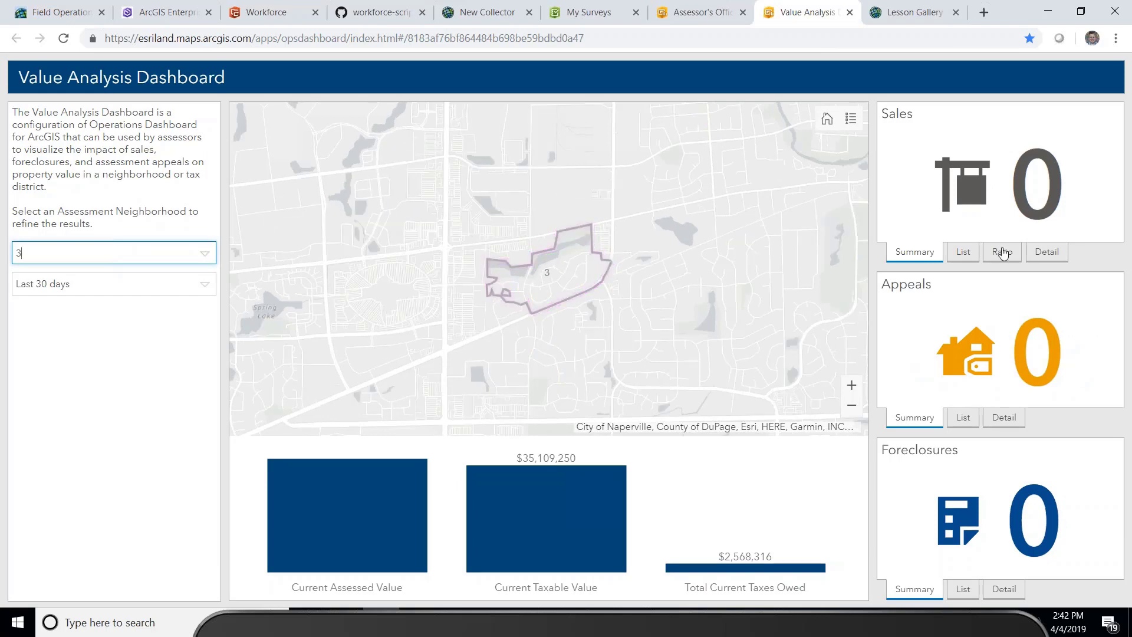
left_click(975, 254)
left_click(1003, 252)
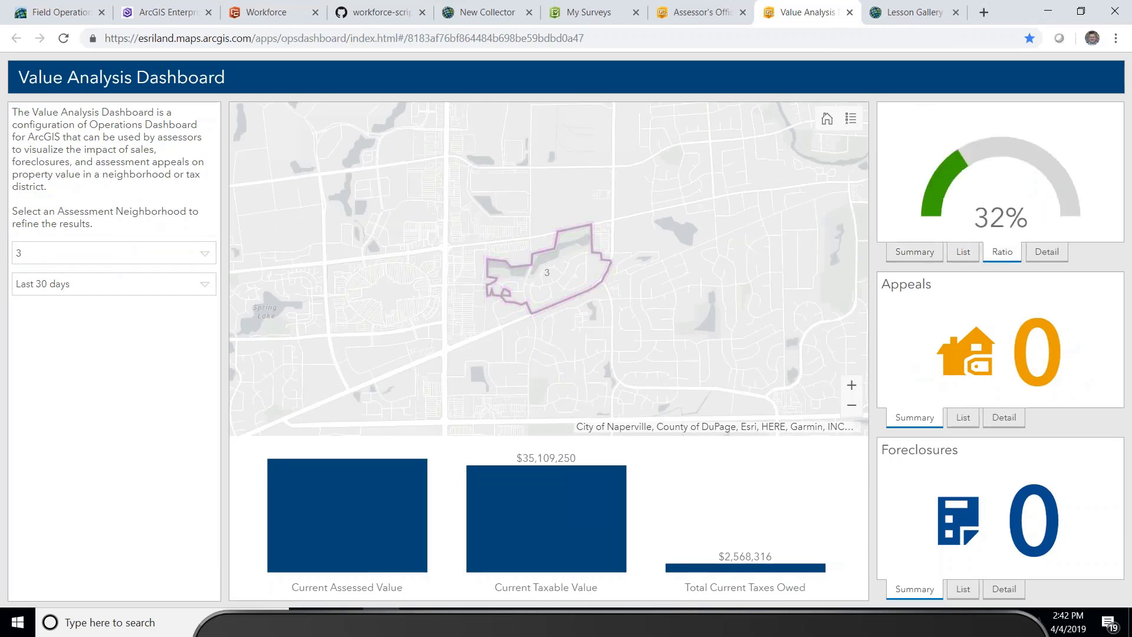
- Reset to all neighborhoods, show the Detail sales records, and tuck the iPad mirror out of view
left_click(190, 253)
left_click(171, 277)
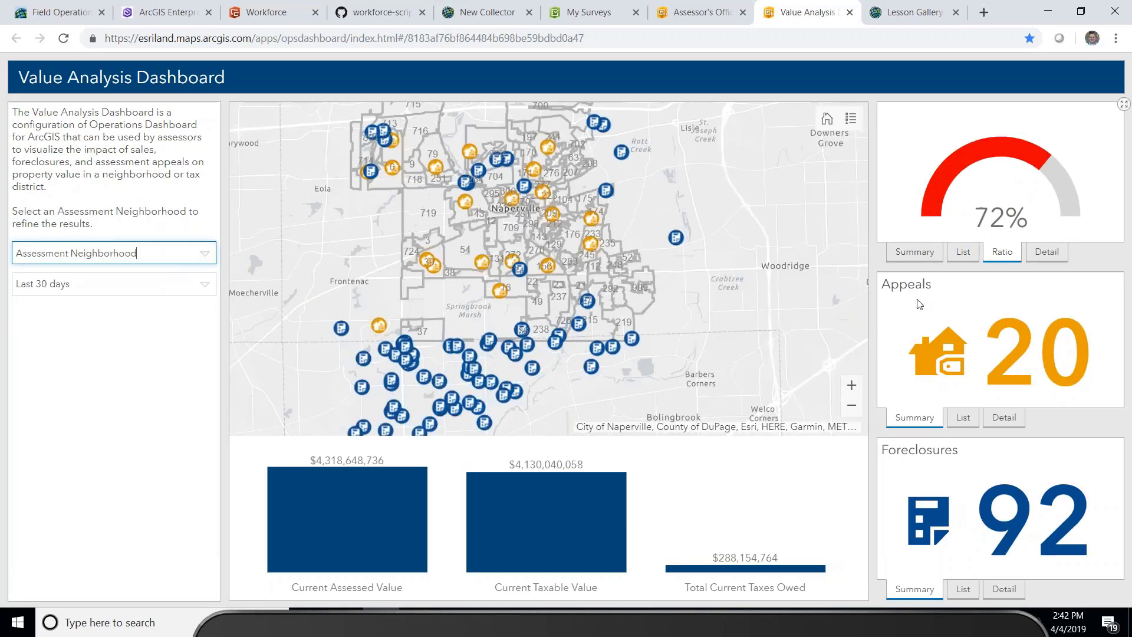
left_click(1047, 253)
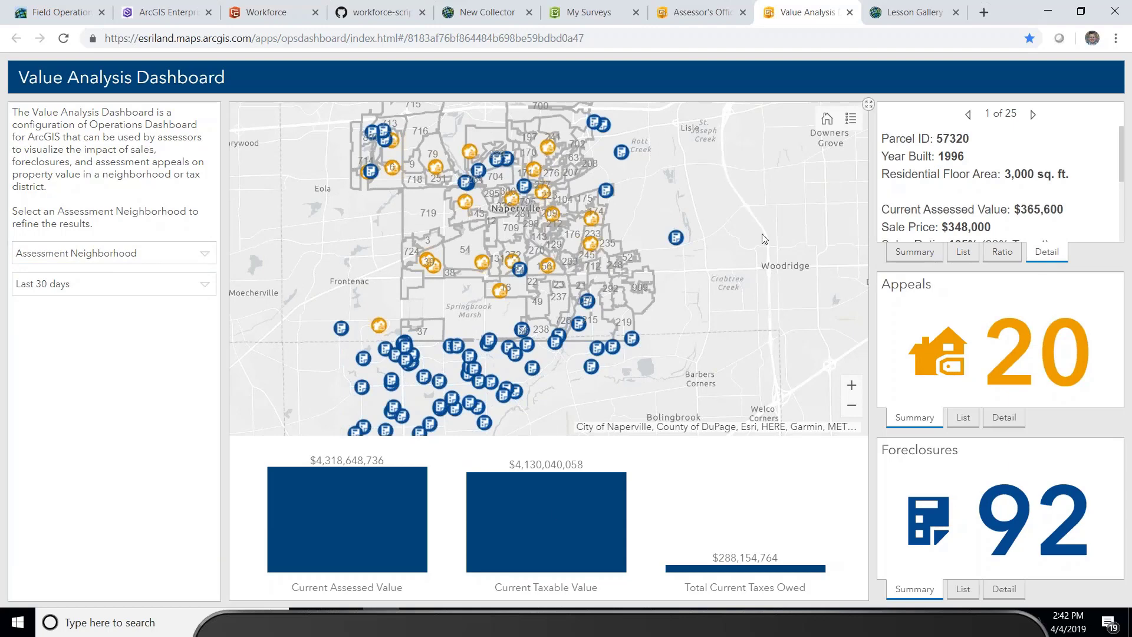
left_click_drag(490, 239, 528, 236)
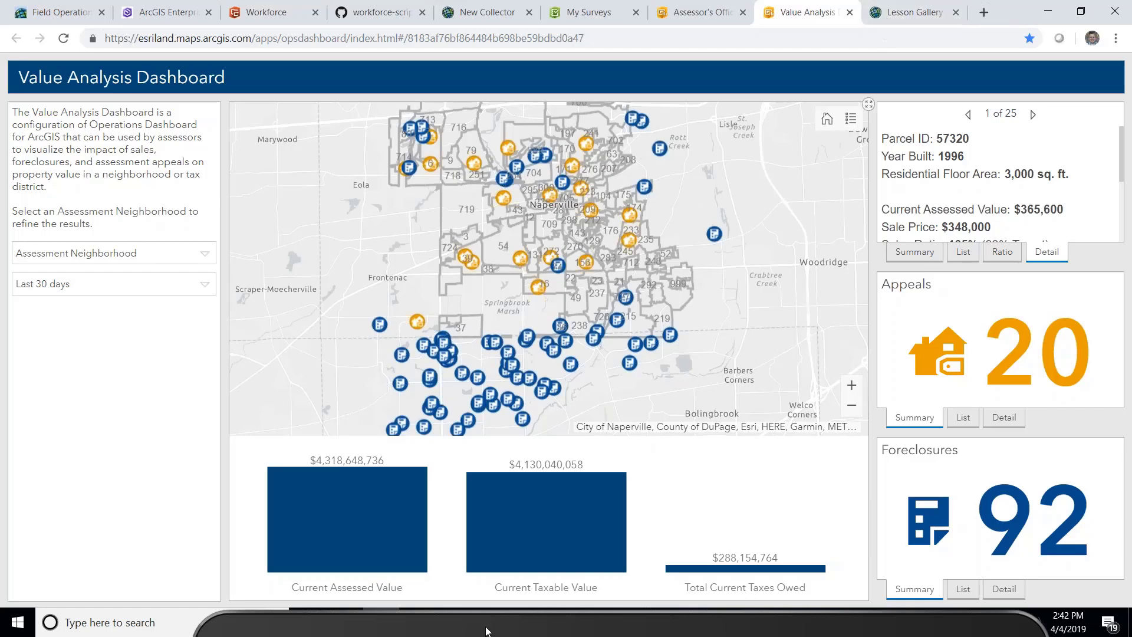
mouse_move(245, 634)
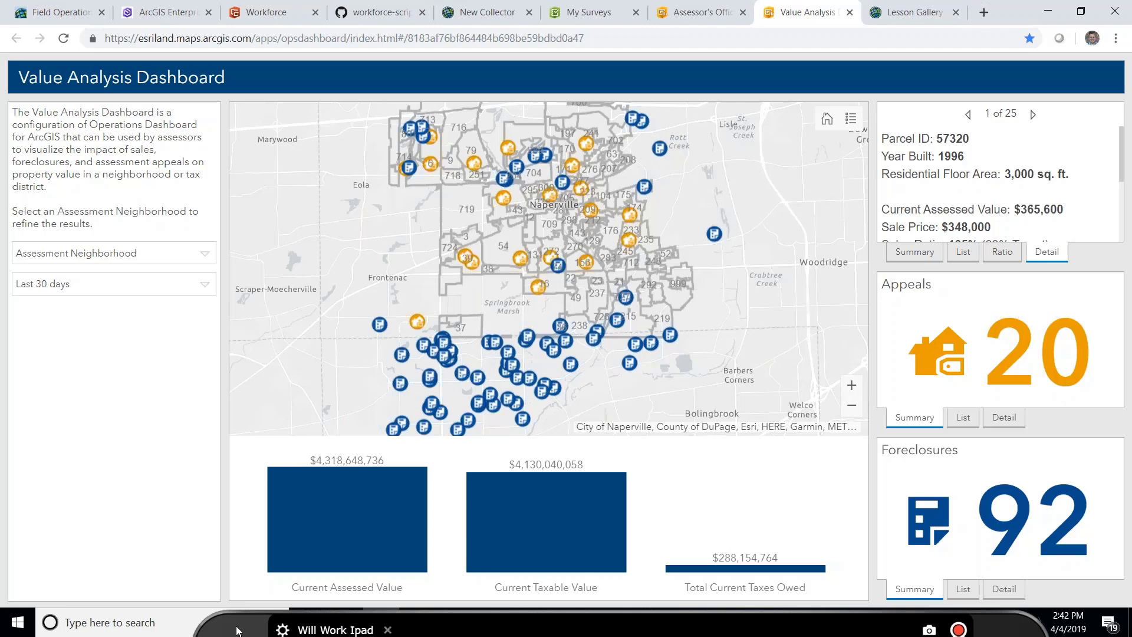
left_click_drag(246, 634, 606, 632)
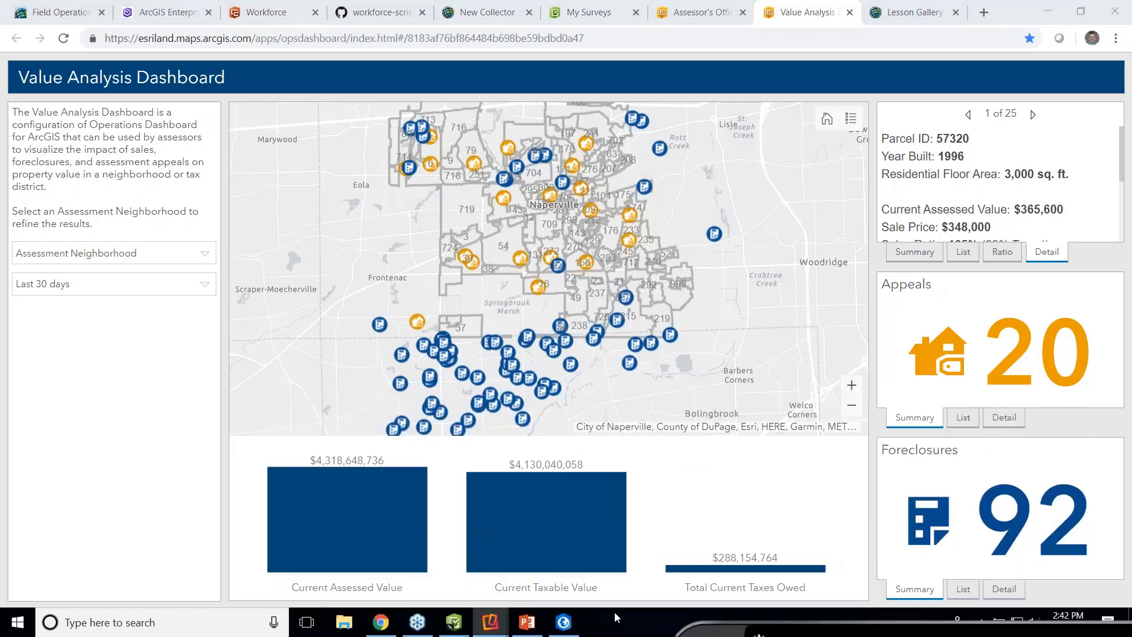
mouse_move(565, 625)
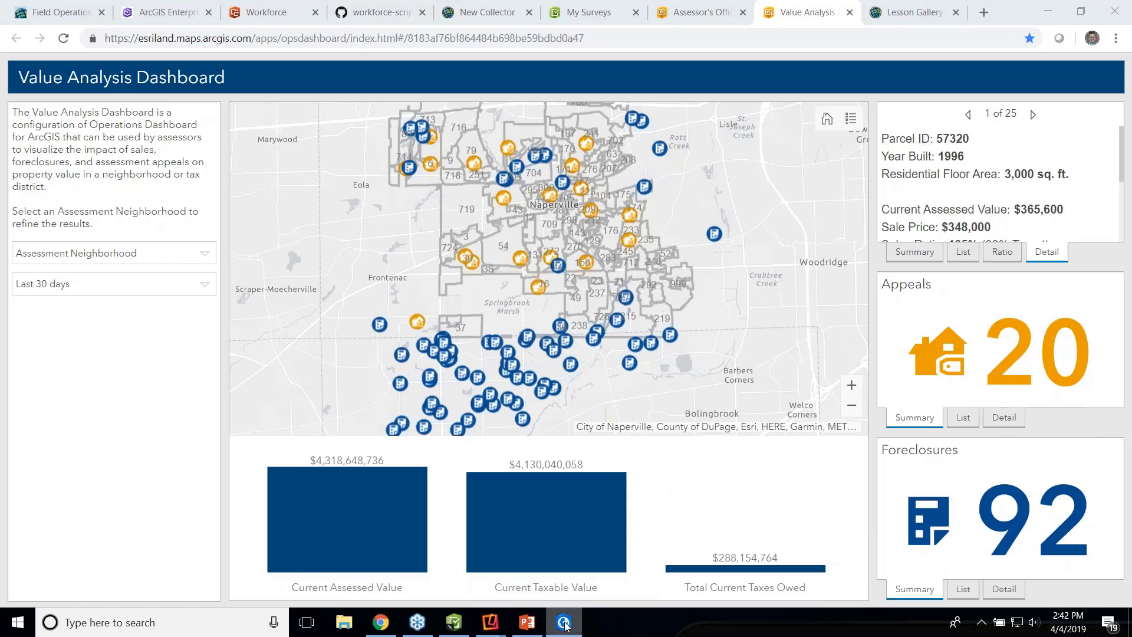
- In ArcGIS Pro, identify a county on the Bay County Damage Base map, then close its pop-up
left_click(565, 625)
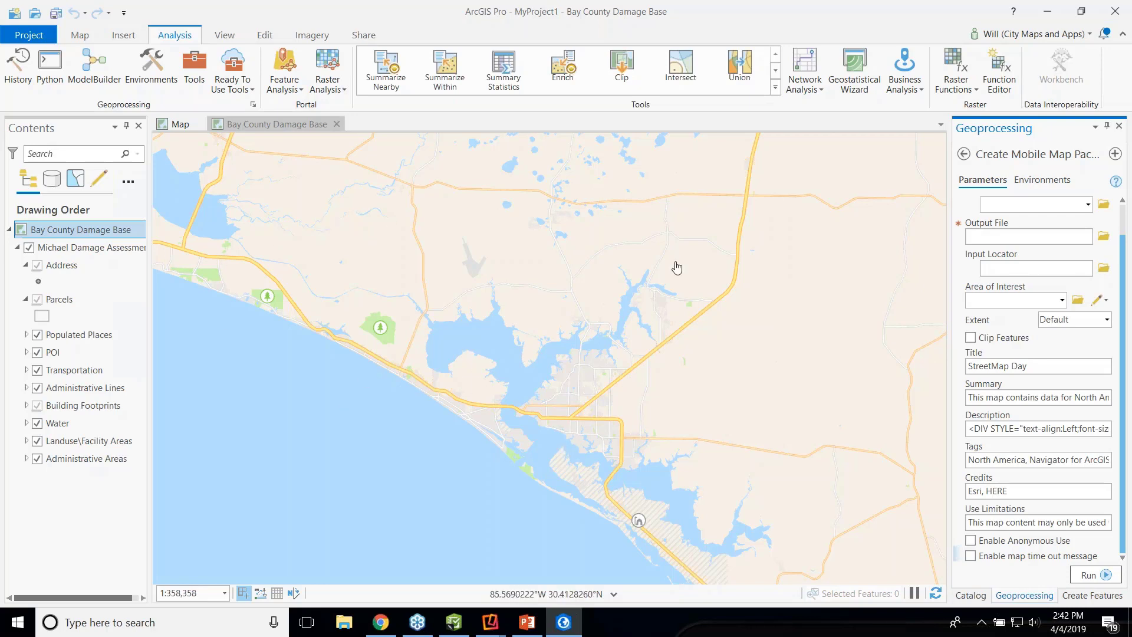
left_click(689, 422)
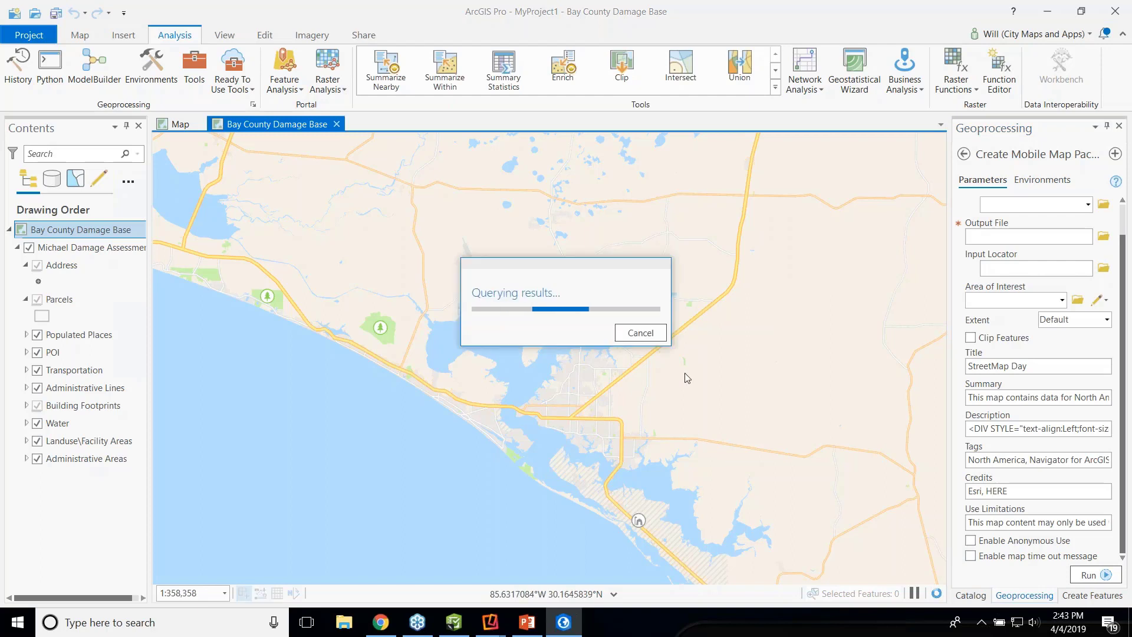
left_click(649, 333)
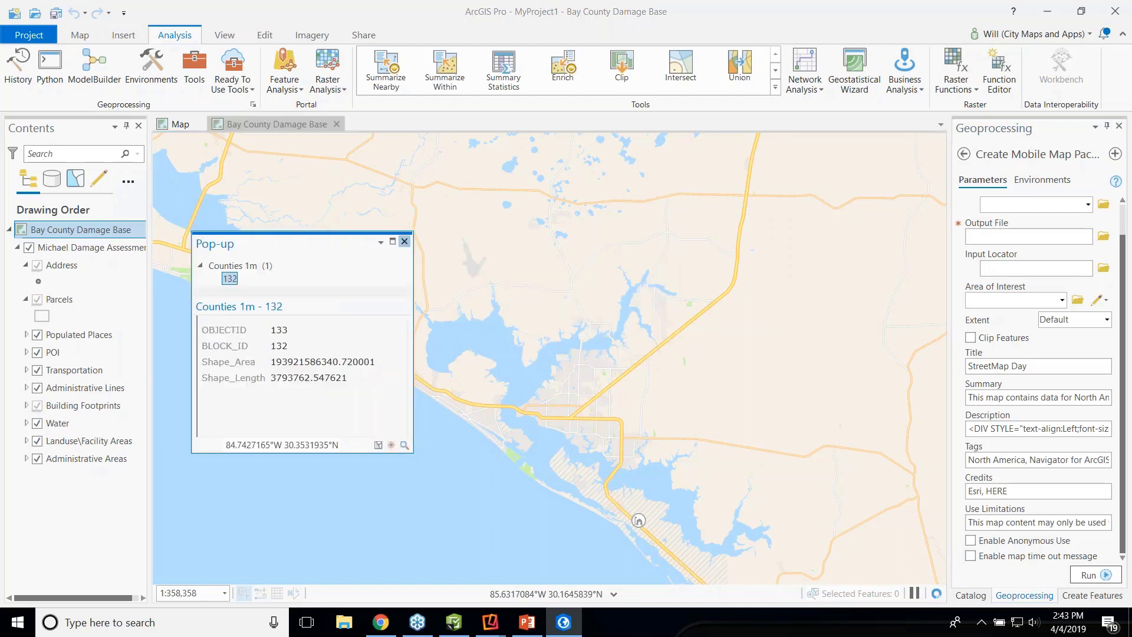
left_click(405, 241)
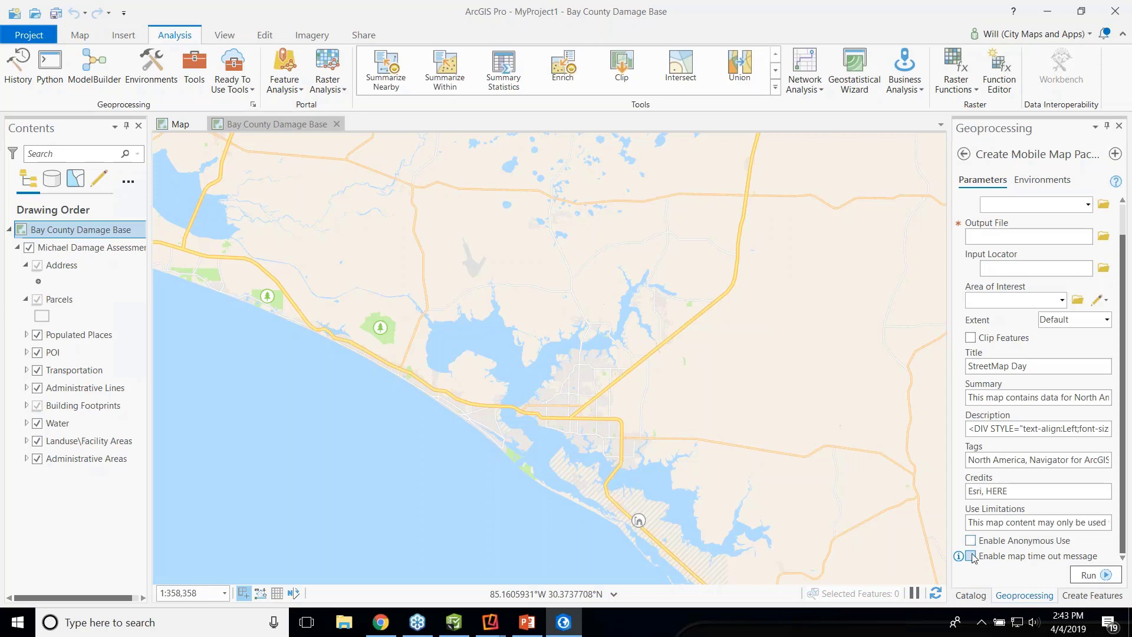
- Enable the map time-out message for the mobile map package and review its expiration message text
left_click(970, 556)
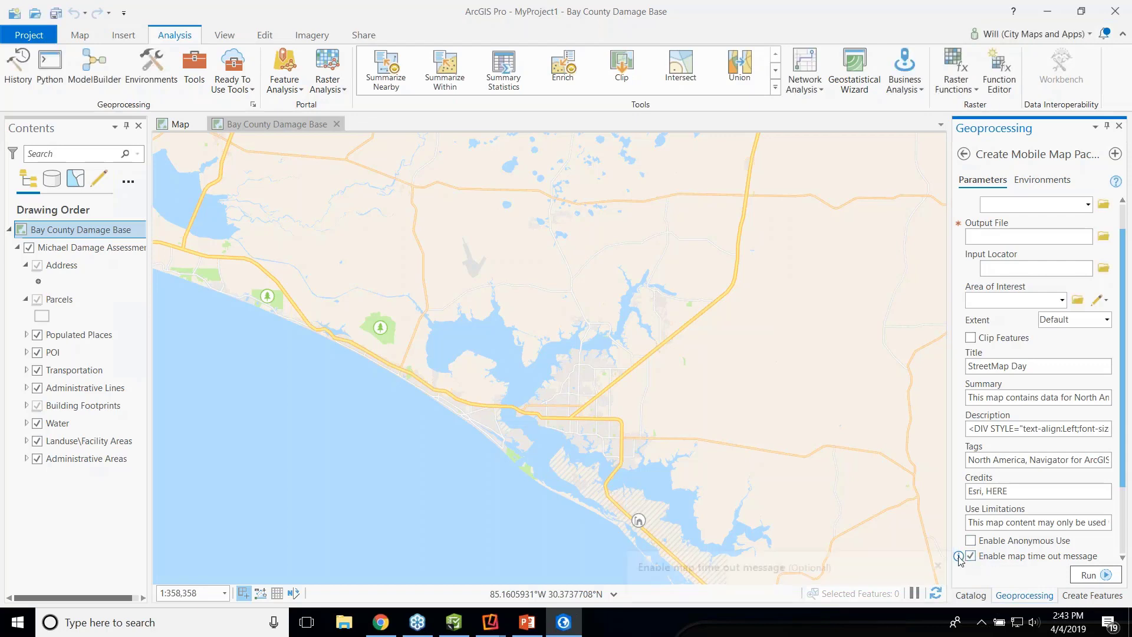
mouse_move(960, 557)
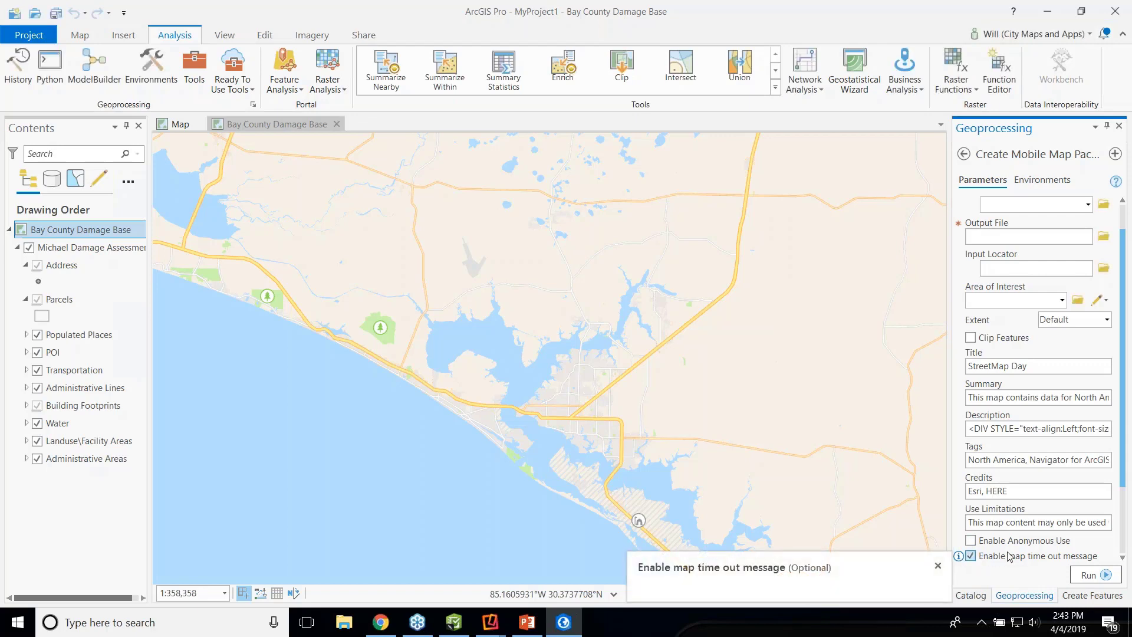
left_click_drag(1119, 416, 1125, 498)
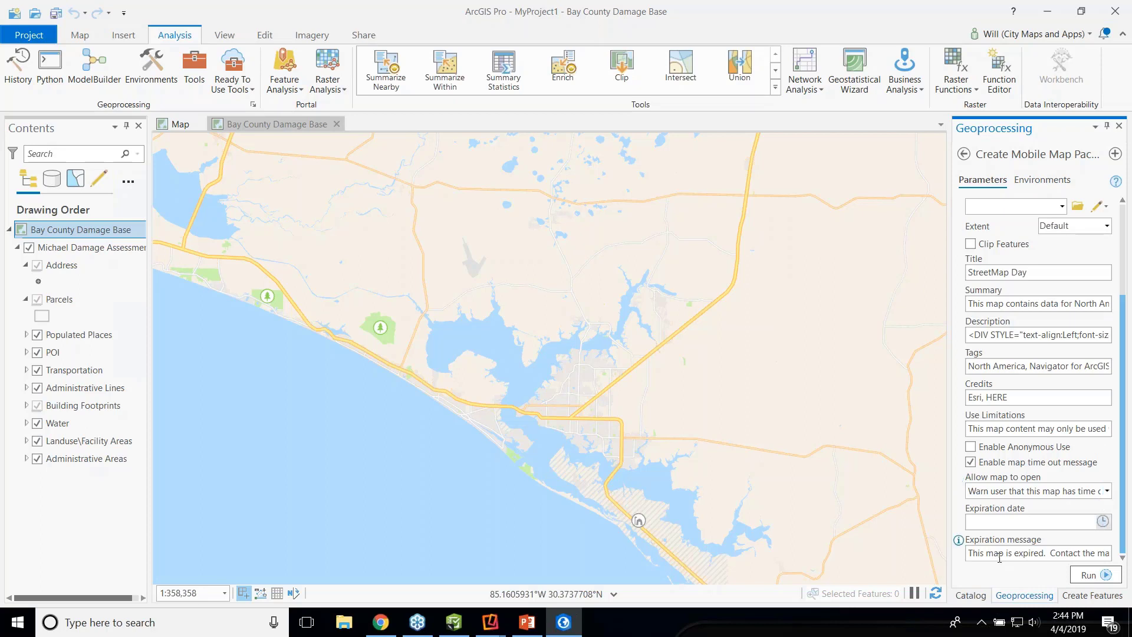
left_click_drag(997, 553, 1118, 559)
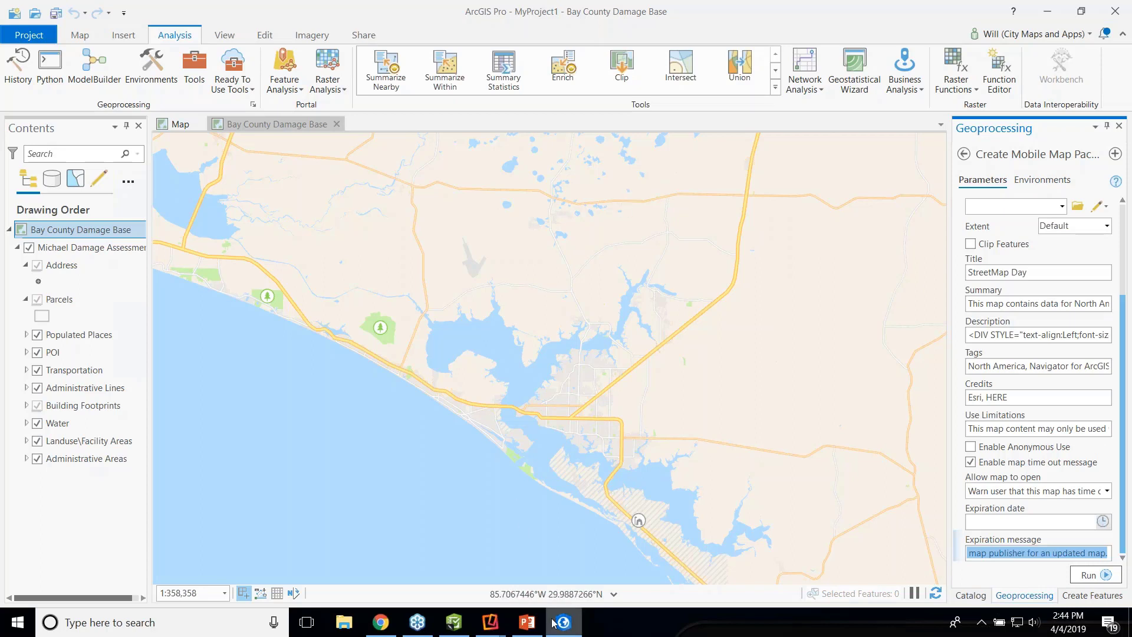
- Bring Chrome forward and show the Learn ArcGIS Lesson Gallery tab of Survey123 lessons
left_click(382, 623)
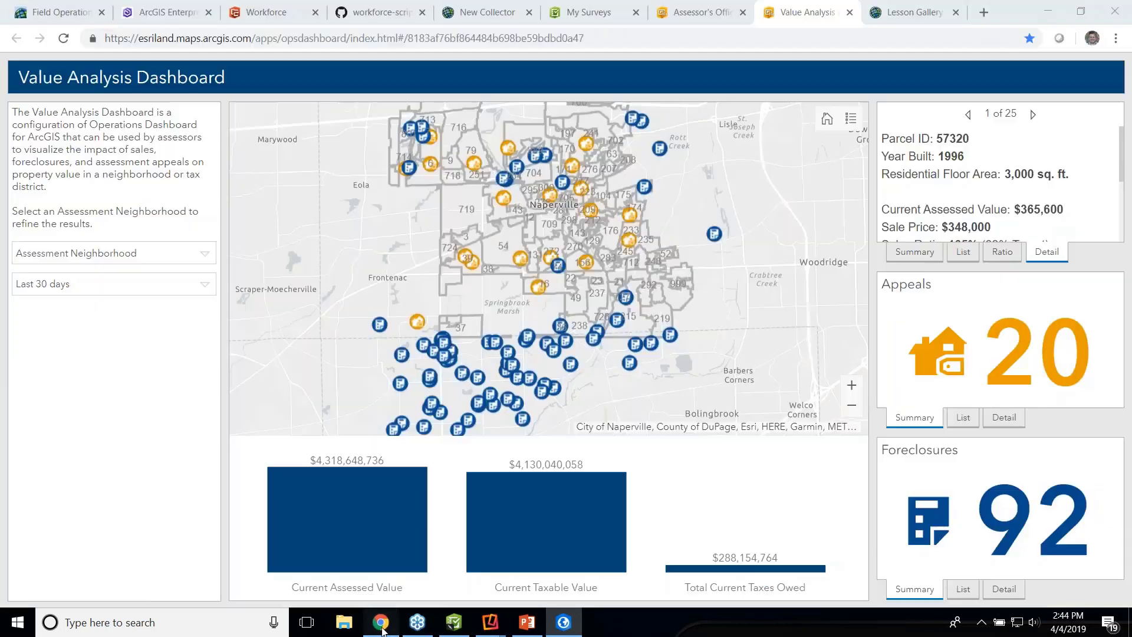
left_click(911, 10)
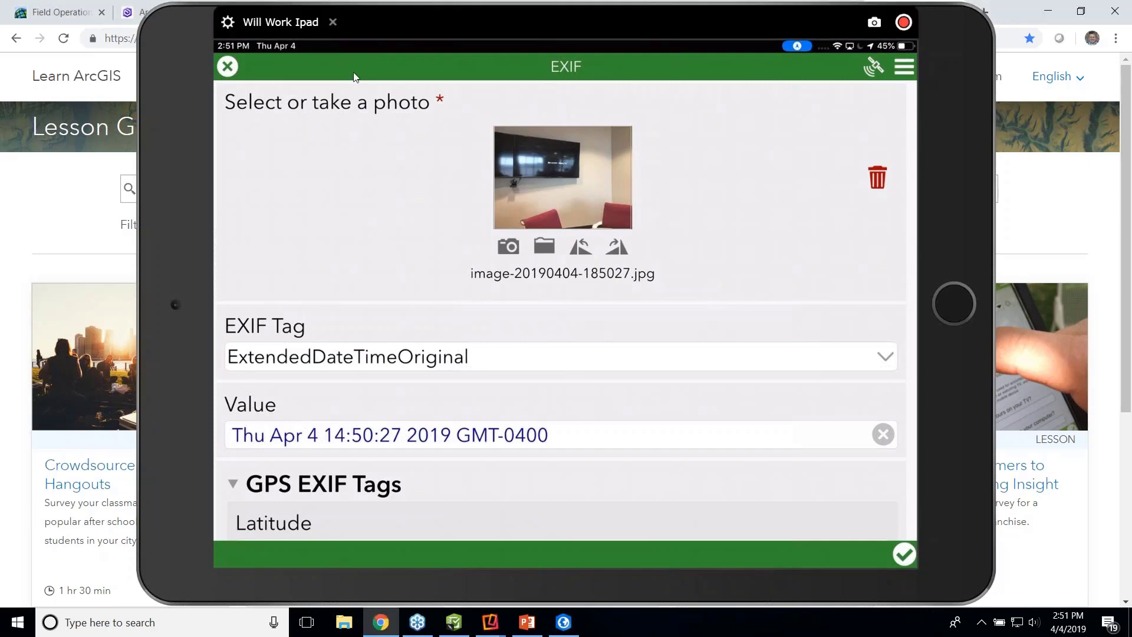
- Drag the iPad mirror down out of the way to reveal the Lesson Gallery
left_click_drag(179, 12, 189, 628)
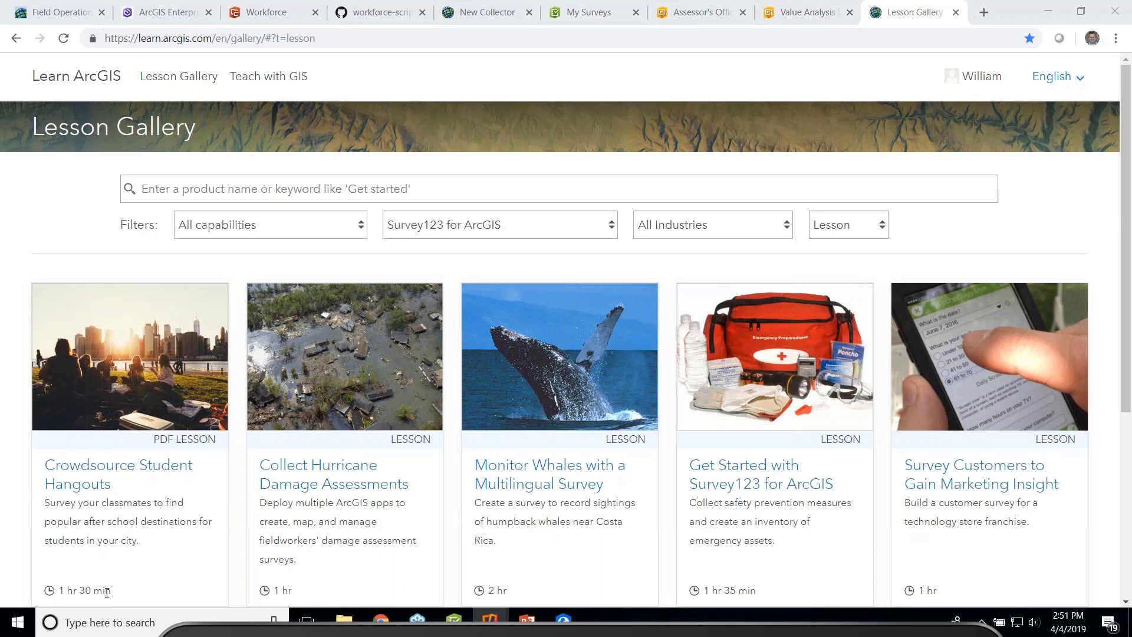
- Bring the iPad mirror back over the browser, showing the arcgis-navigator stop-list note
left_click_drag(209, 563, 165, 27)
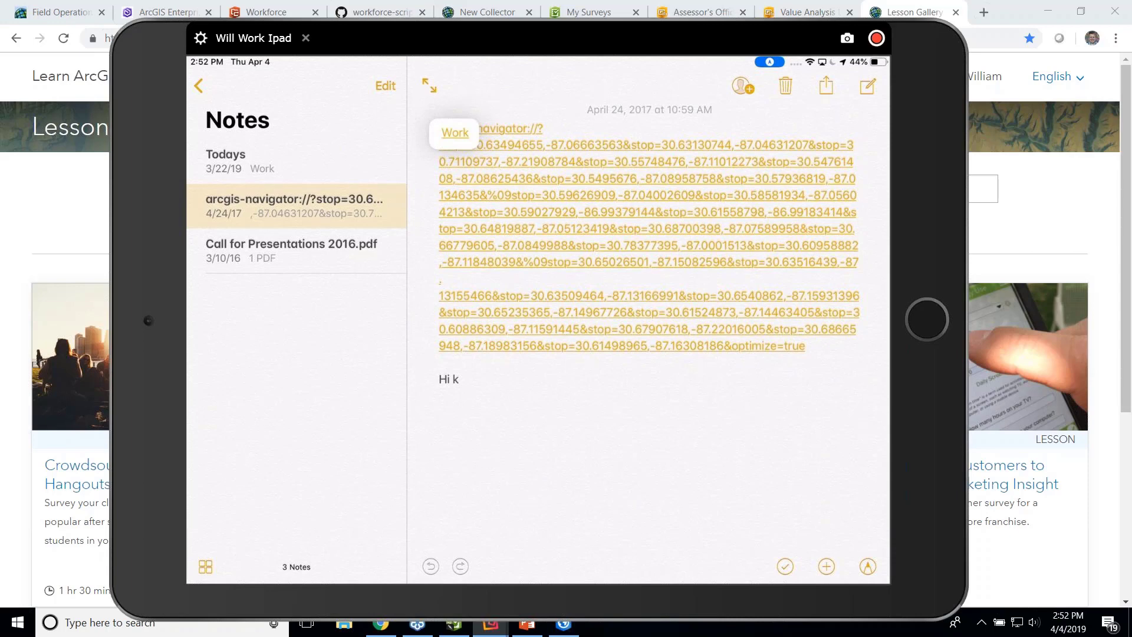
- Open the Todays note in Notes and place the cursor in its body
left_click(297, 161)
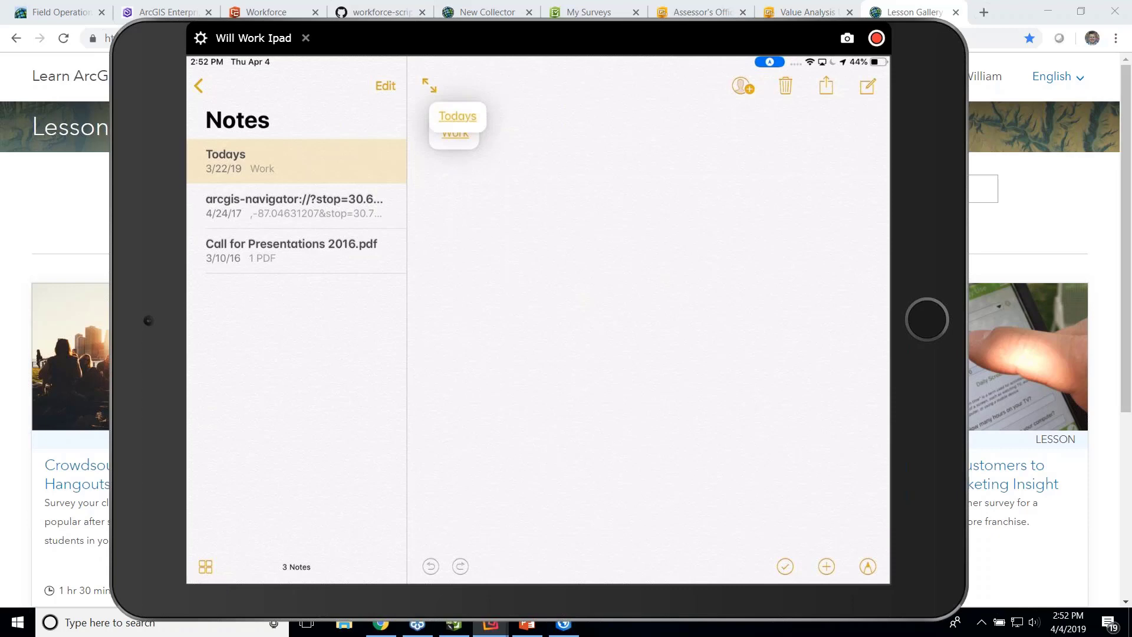
left_click(440, 166)
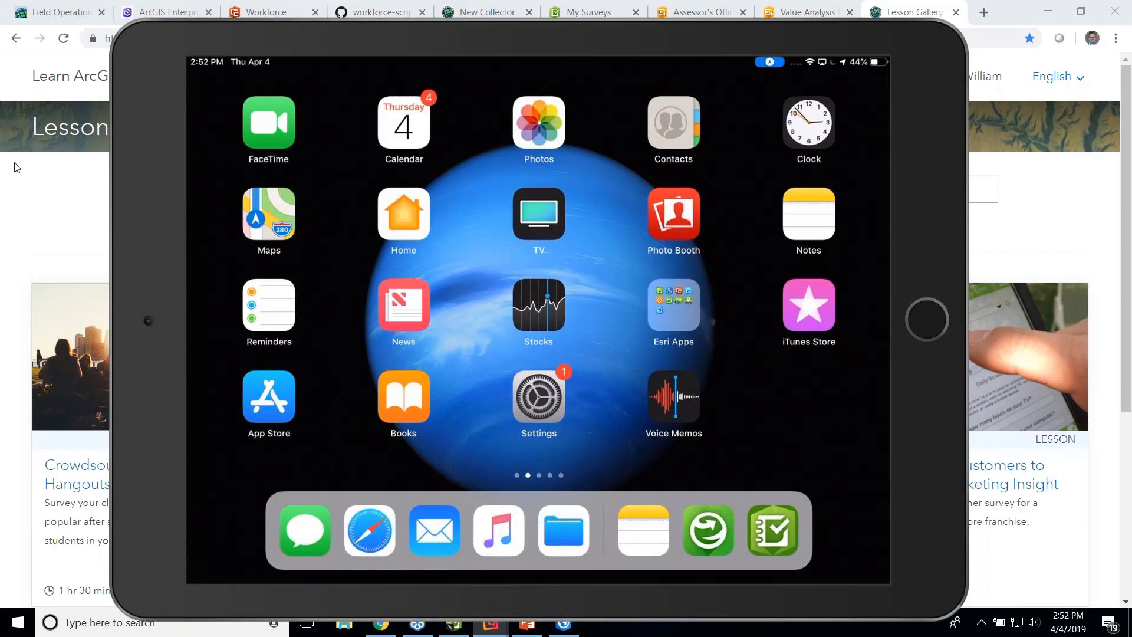
- Focus Chrome and lower the iPad mirror so the Survey123 Lesson Gallery fills the screen
left_click(170, 68)
left_click(152, 93)
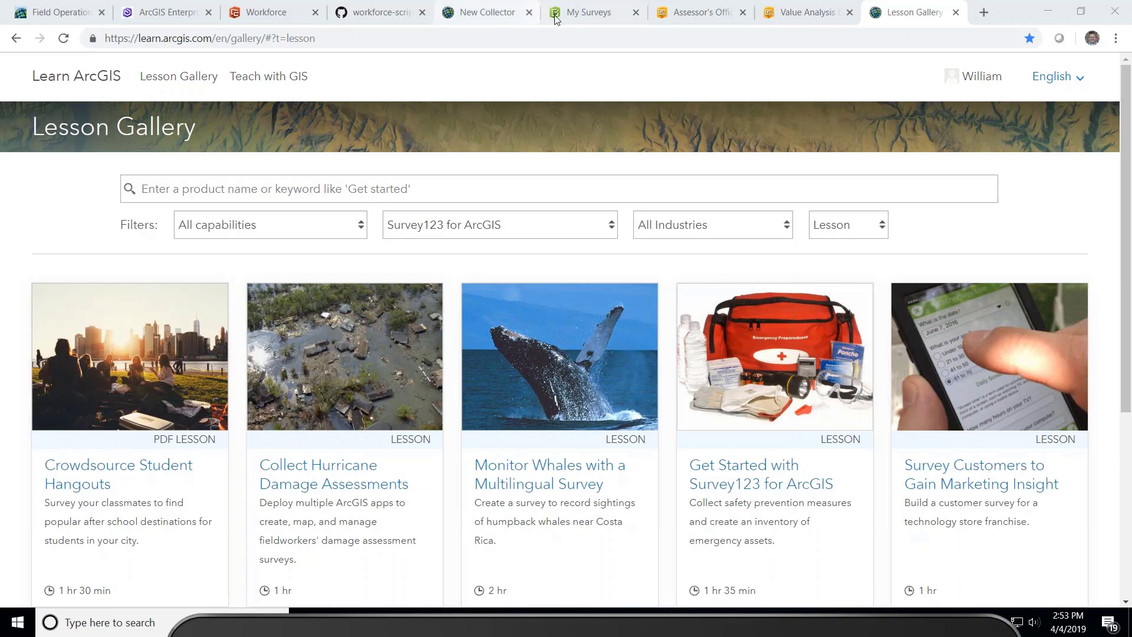
- Switch to the New Collector tab showing the Manage Areas page
left_click(485, 14)
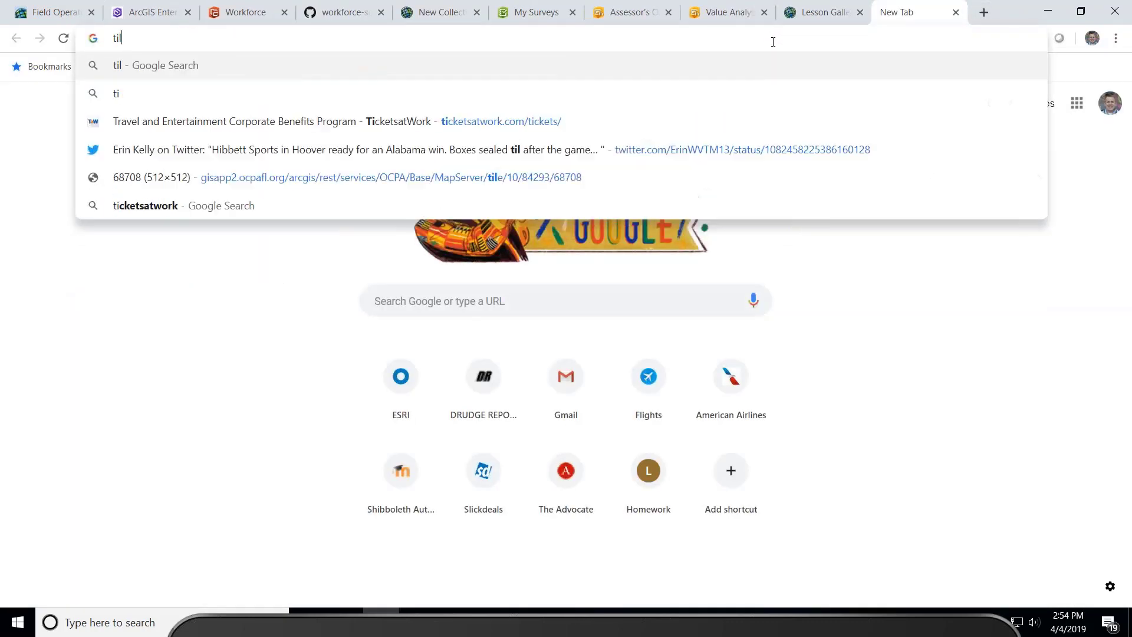
- Search Google for 'tile package kreator' from the new tab
type("kage kr")
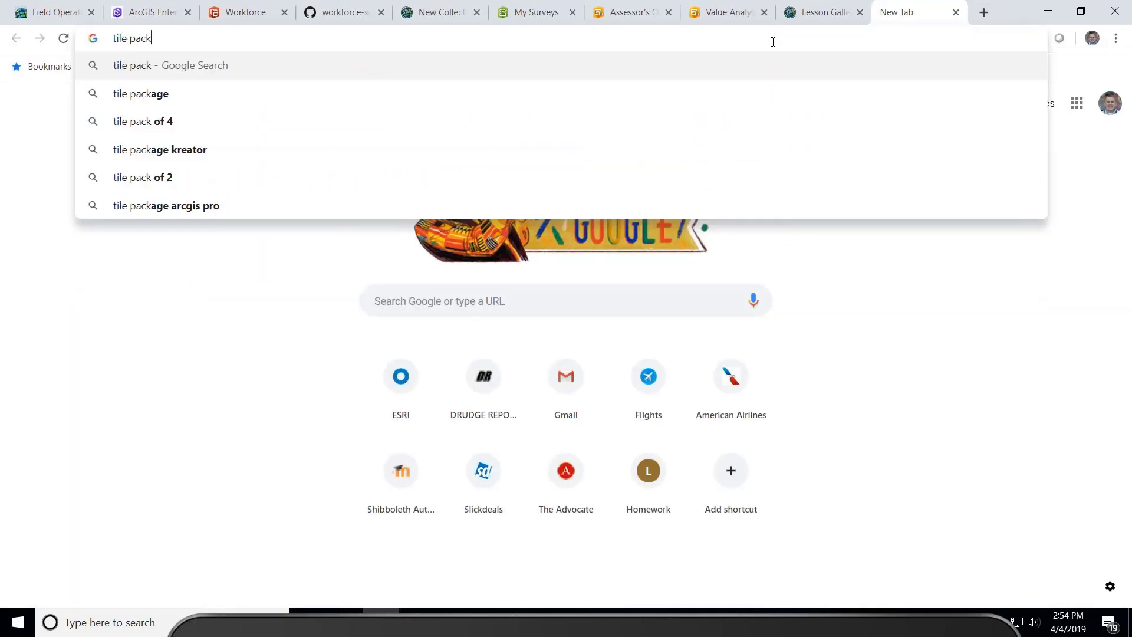
type("eat")
key("Return")
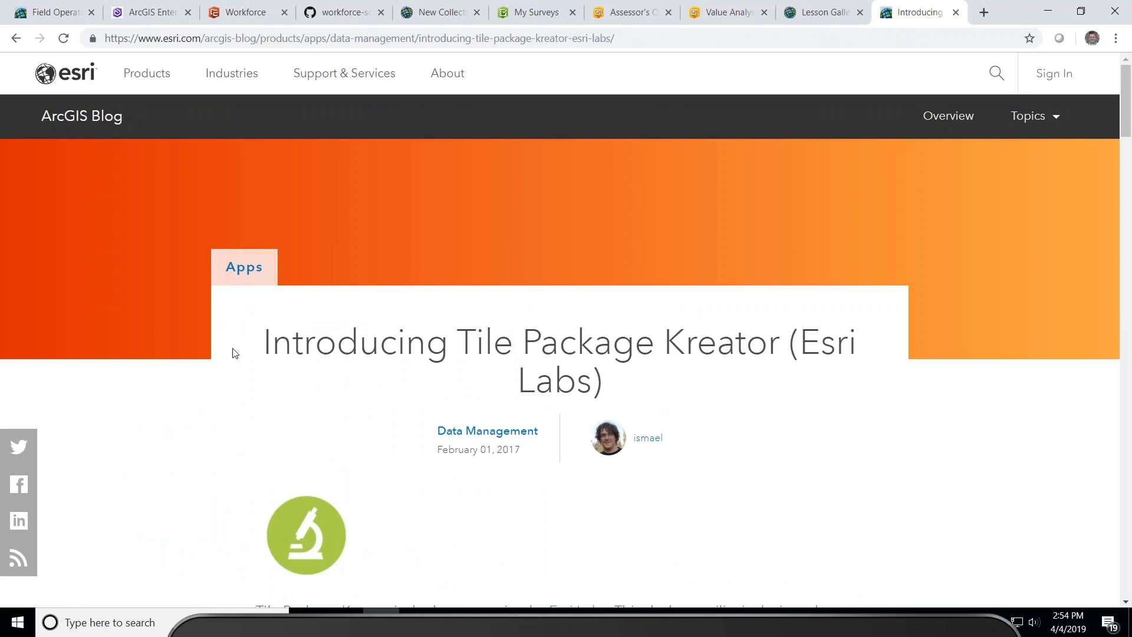
- Scroll through the Tile Package Kreator post's screenshots, then return to the Lesson Gallery tab
scroll(234, 353, "down", 4)
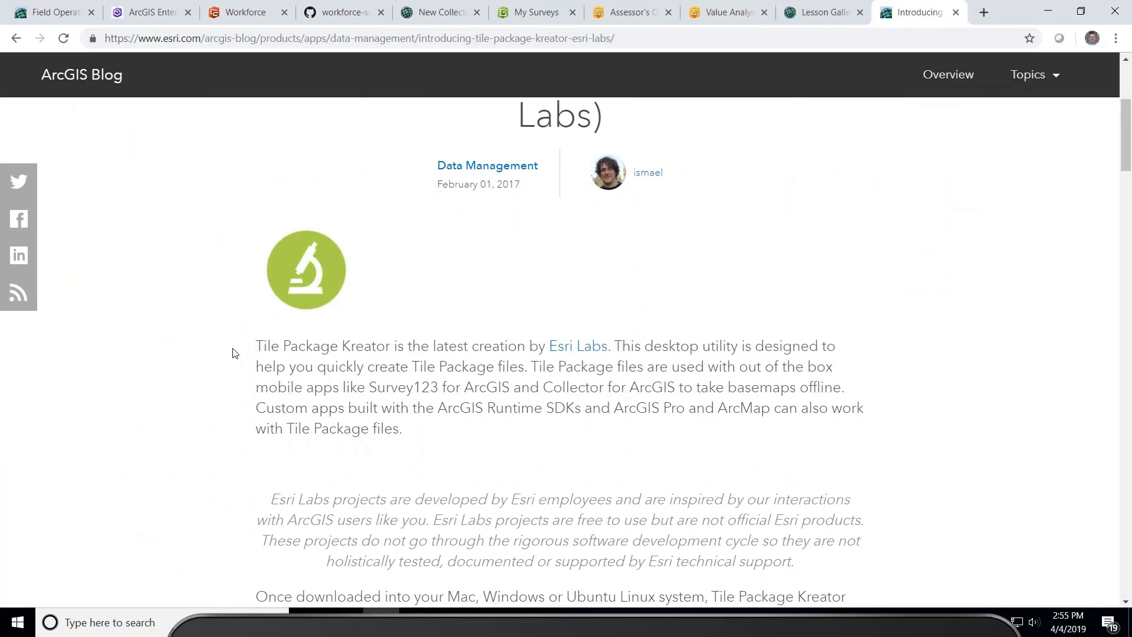
scroll(234, 353, "down", 10)
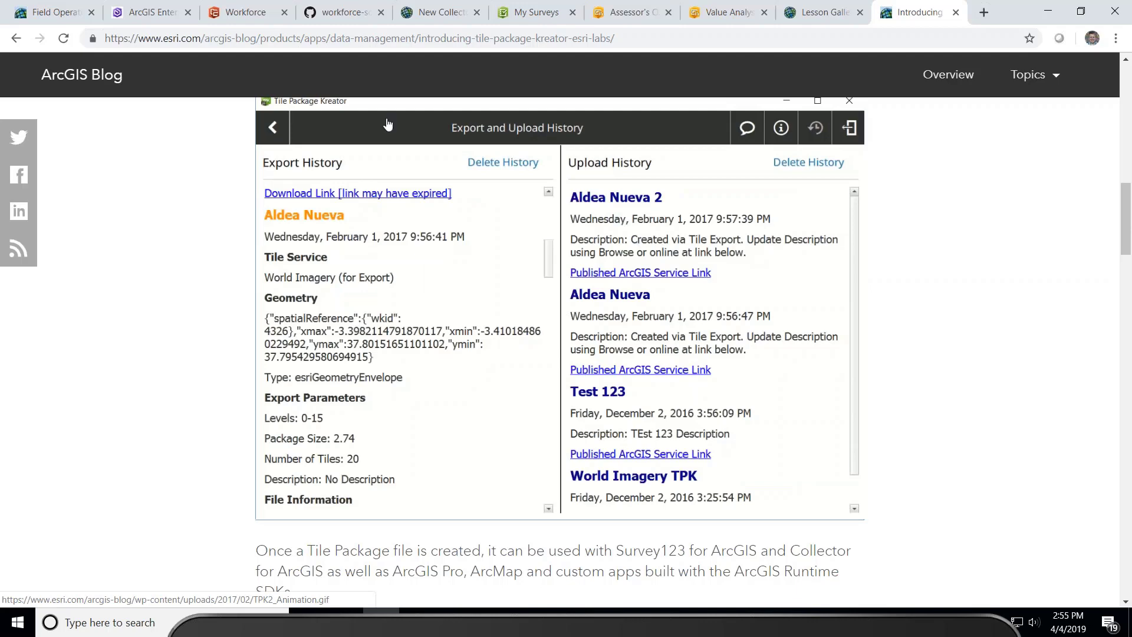
left_click(434, 10)
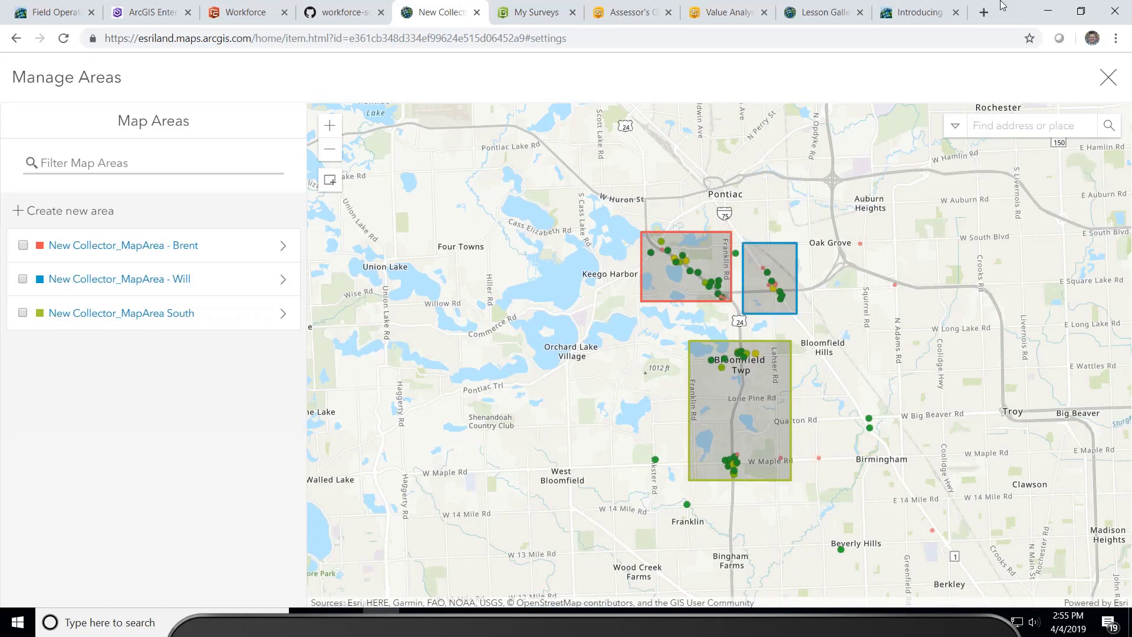
left_click(895, 18)
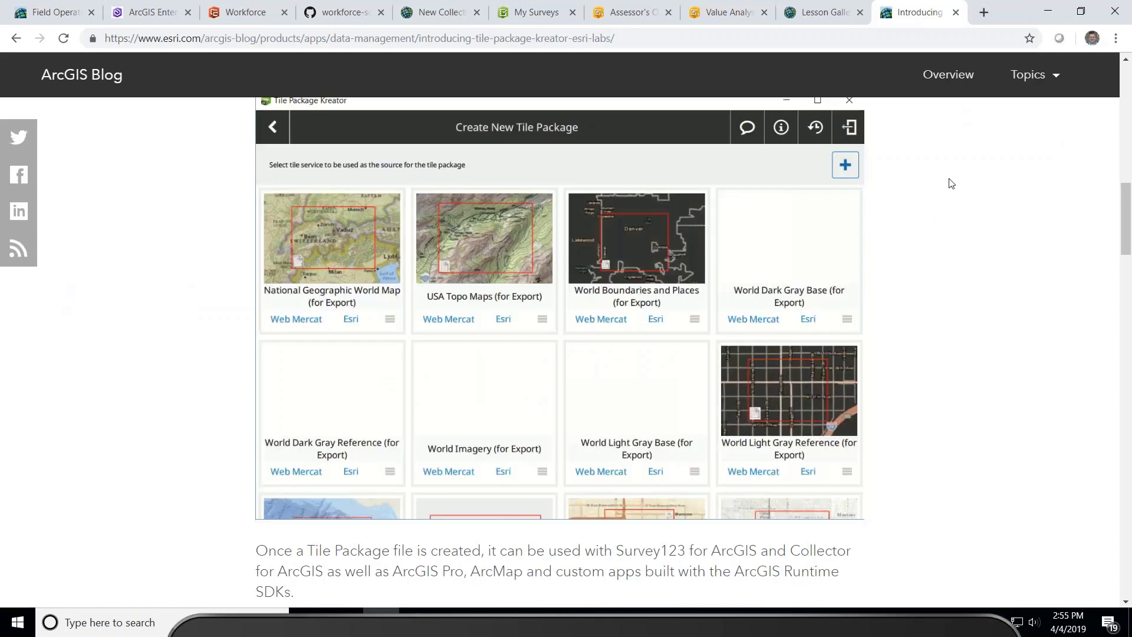
left_click(834, 12)
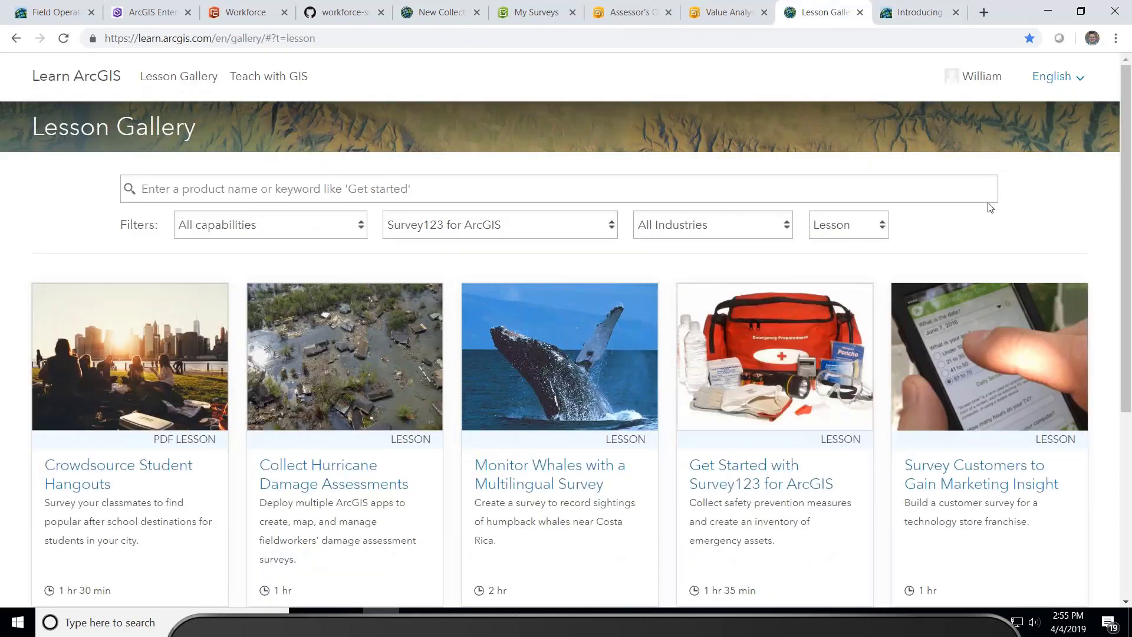